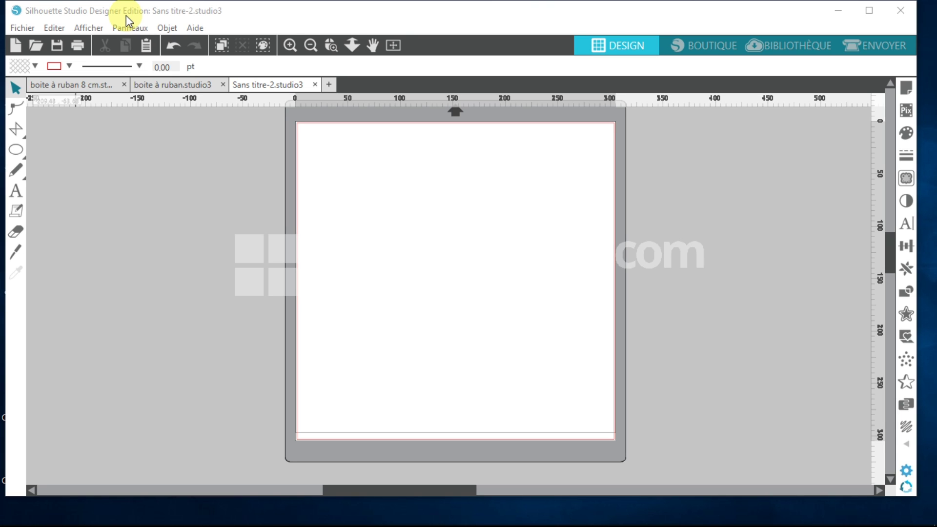
Step: Switch to Chrome to review the Silhouette Studio download page's description, update instructions and installers, and return to the design
{"action": "left_click", "coordinate": [126, 15]}
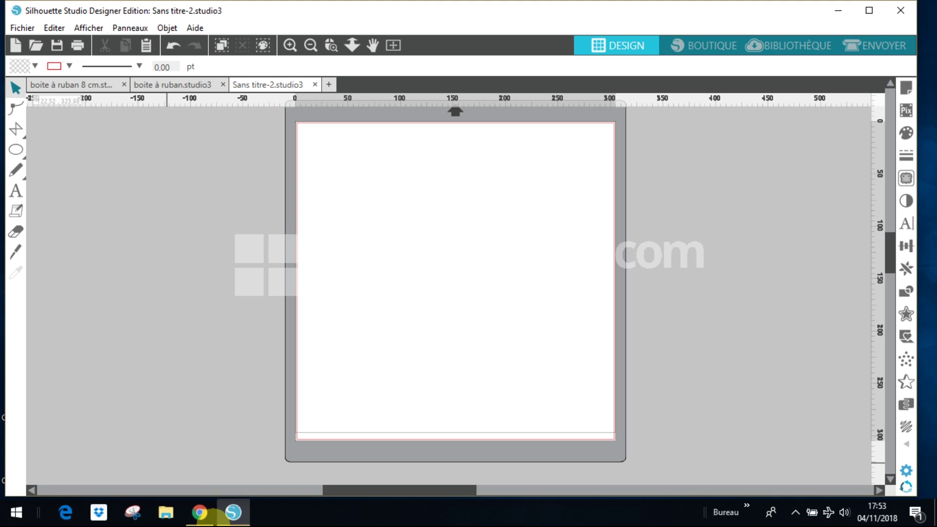
{"action": "left_click", "coordinate": [202, 517]}
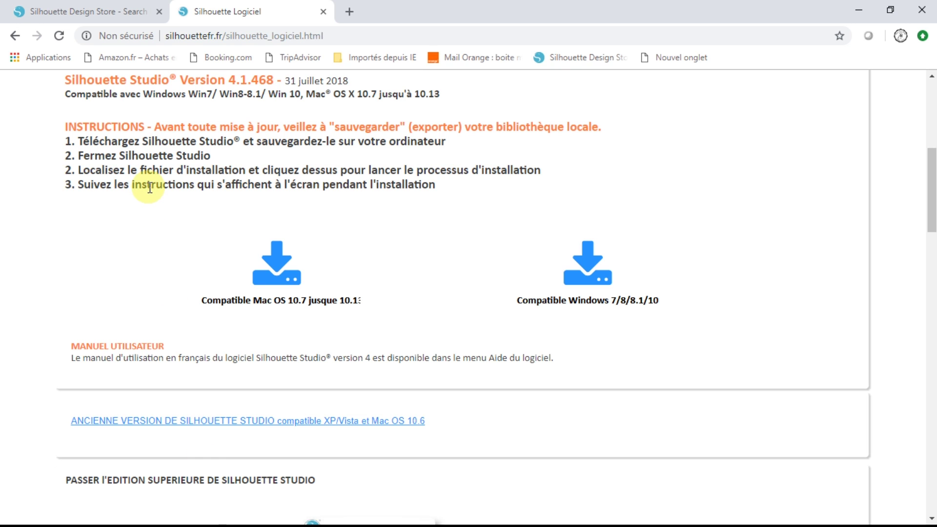
{"action": "left_click_drag", "start_coordinate": [930, 184], "coordinate": [932, 90]}
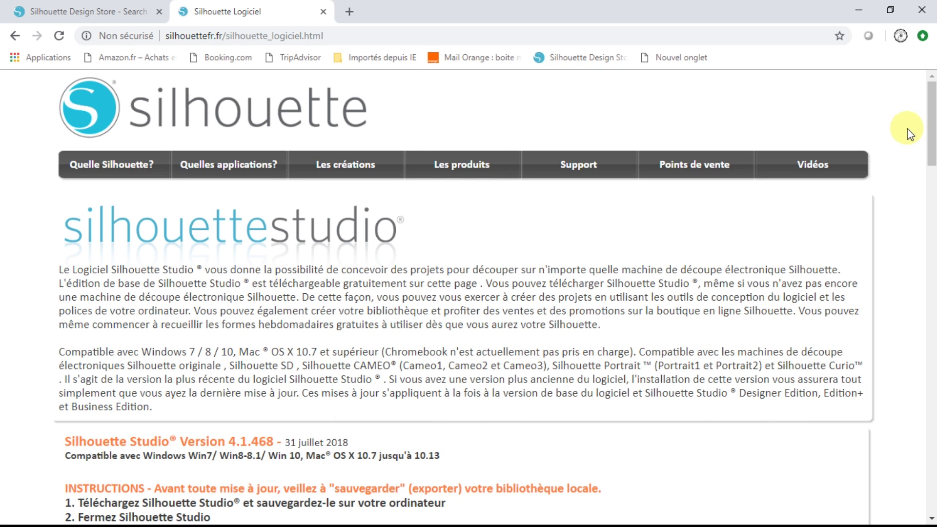
{"action": "left_click_drag", "start_coordinate": [929, 128], "coordinate": [929, 187]}
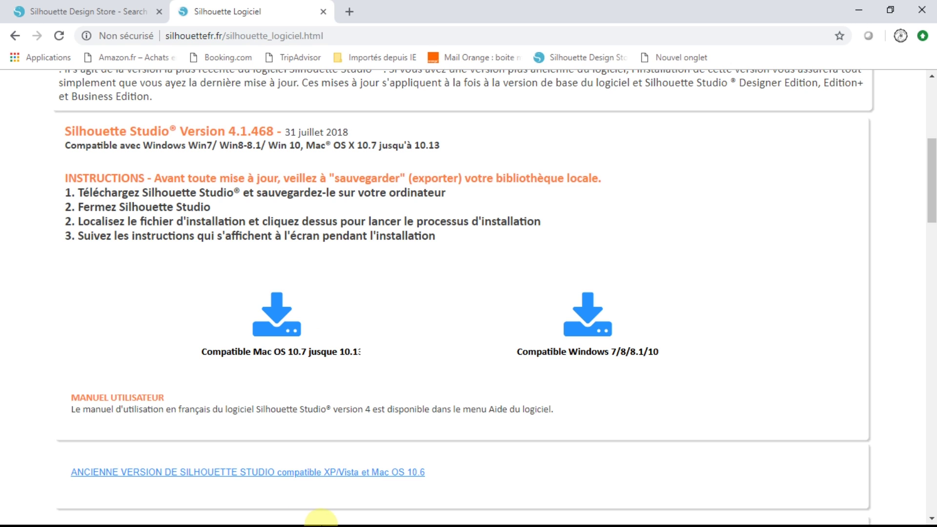
{"action": "left_click", "coordinate": [859, 10]}
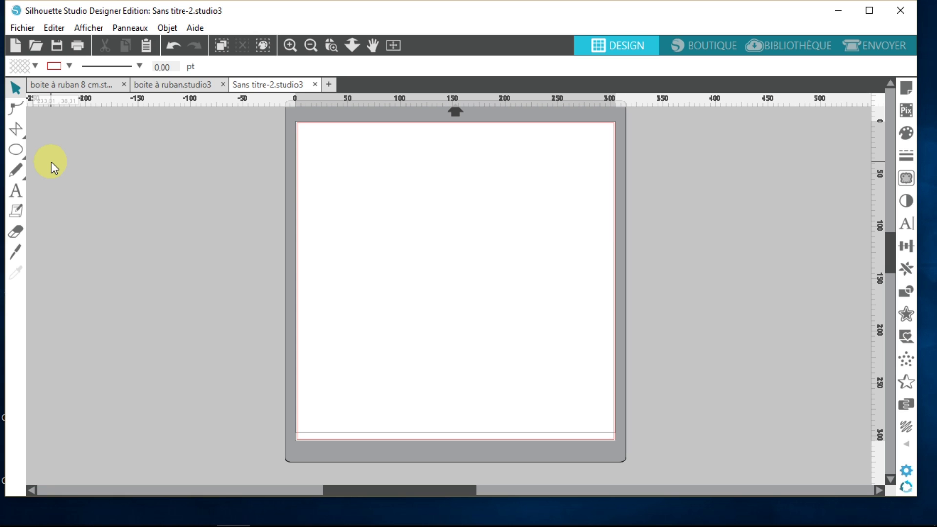
Step: Draw a circle about 59 mm in diameter in the empty workspace beside the page
{"action": "left_click", "coordinate": [17, 152]}
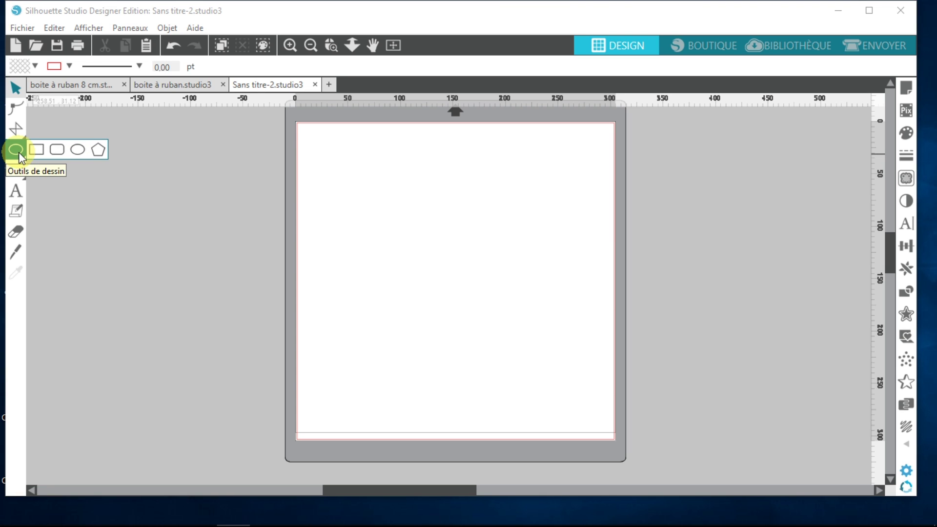
{"action": "left_click", "coordinate": [78, 150]}
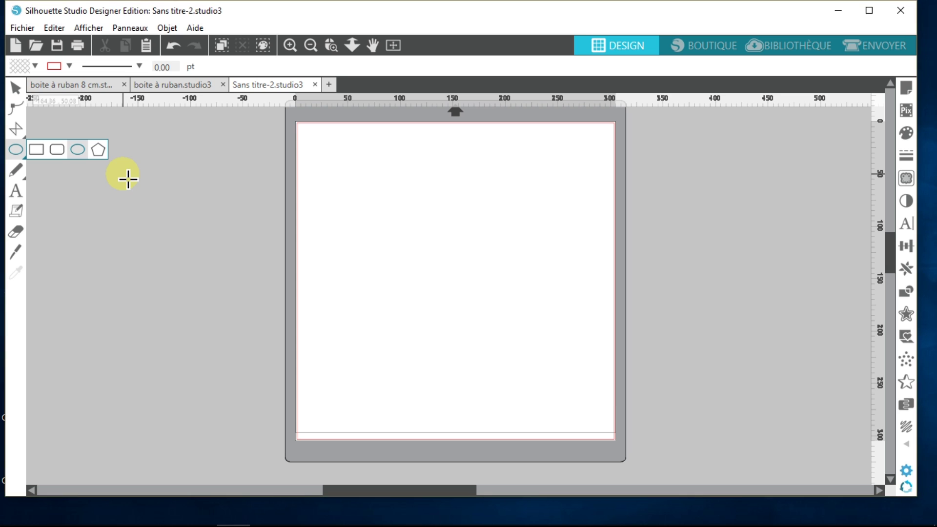
{"action": "left_click_drag", "start_coordinate": [142, 192], "coordinate": [182, 236]}
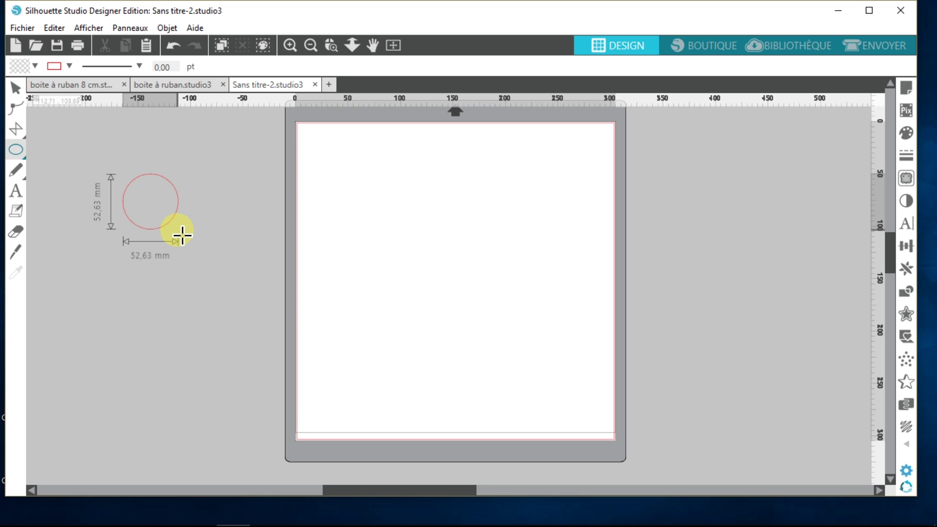
{"action": "mouse_move", "coordinate": [182, 236]}
{"action": "left_mouse_down"}
{"action": "mouse_move", "coordinate": [217, 254]}
{"action": "mouse_move", "coordinate": [186, 192]}
{"action": "mouse_move", "coordinate": [188, 221]}
{"action": "mouse_move", "coordinate": [155, 249]}
{"action": "mouse_move", "coordinate": [181, 249]}
{"action": "left_mouse_up"}
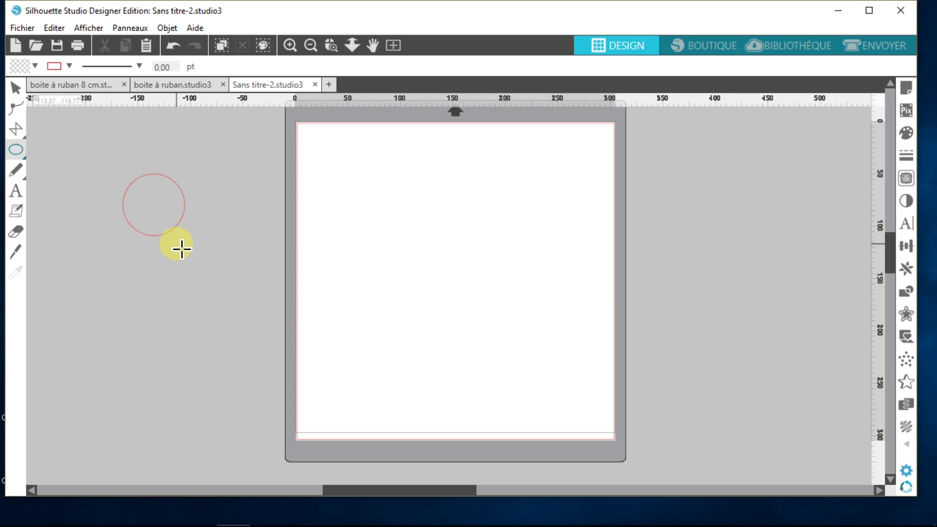
{"action": "key", "text": "Escape"}
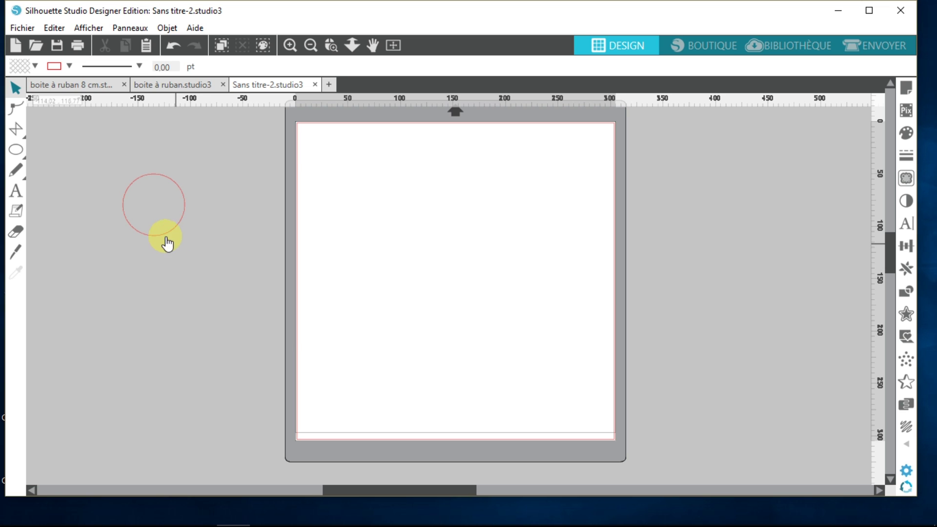
Step: Resize the circle to 80 mm wide with its proportions locked
{"action": "left_click", "coordinate": [158, 239]}
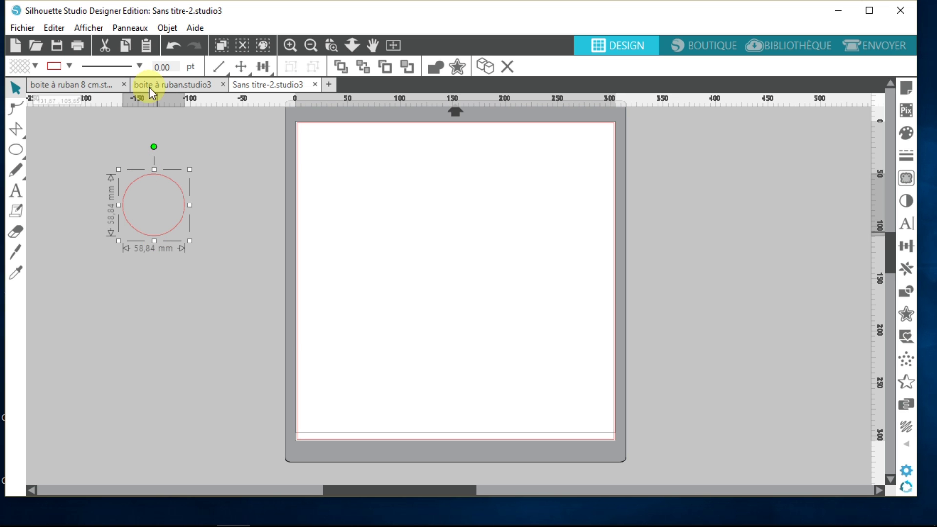
{"action": "left_click", "coordinate": [222, 68]}
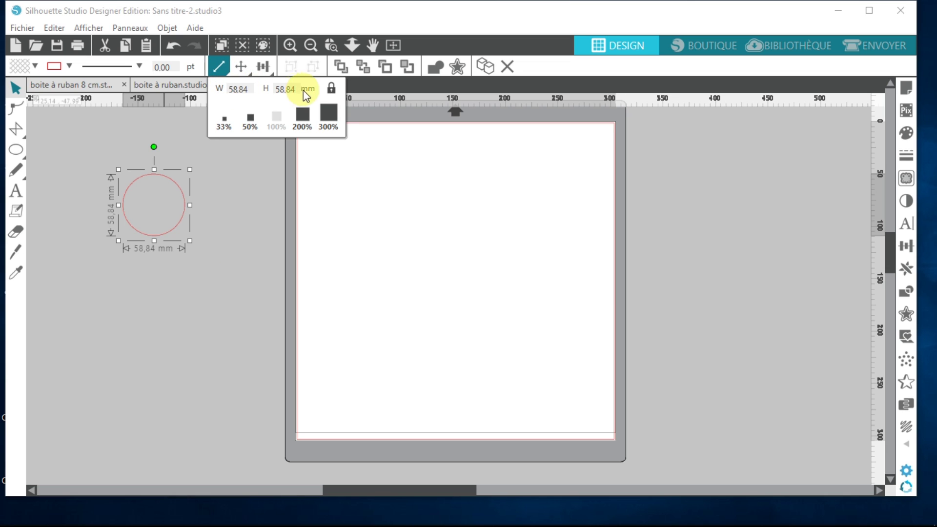
{"action": "left_click", "coordinate": [236, 93]}
{"action": "double_click", "coordinate": [236, 93]}
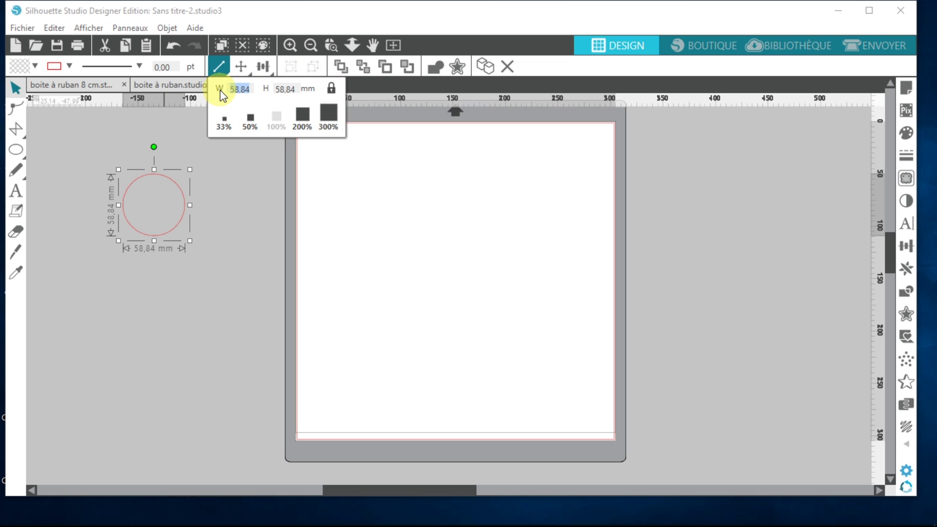
{"action": "left_click", "coordinate": [243, 93]}
{"action": "double_click", "coordinate": [241, 91]}
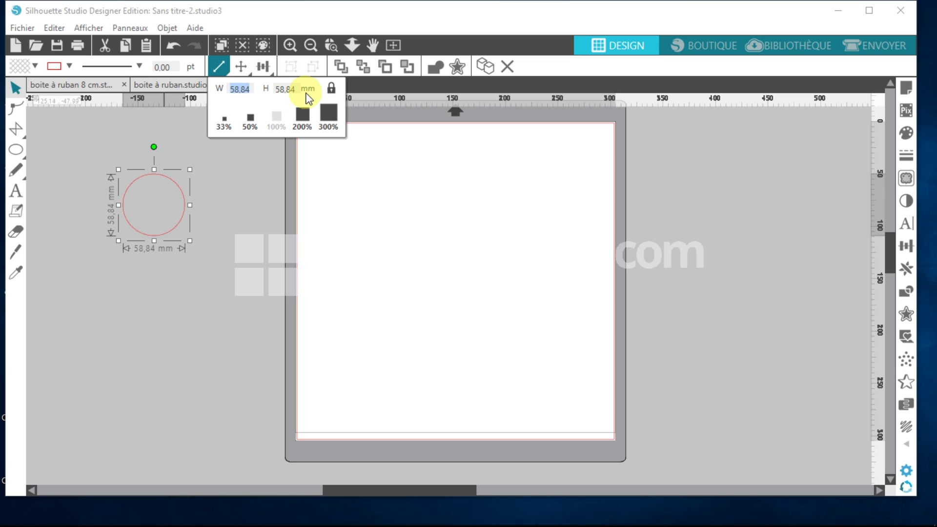
{"action": "type", "text": "80"}
{"action": "key", "text": "Return"}
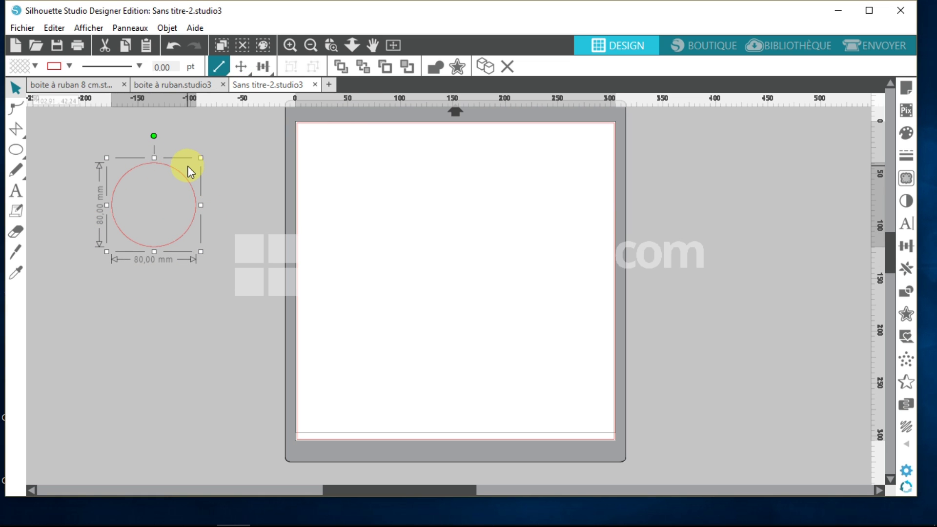
Step: Fill the circle with brown and move it slightly higher in the workspace beside the page
{"action": "left_click", "coordinate": [36, 67]}
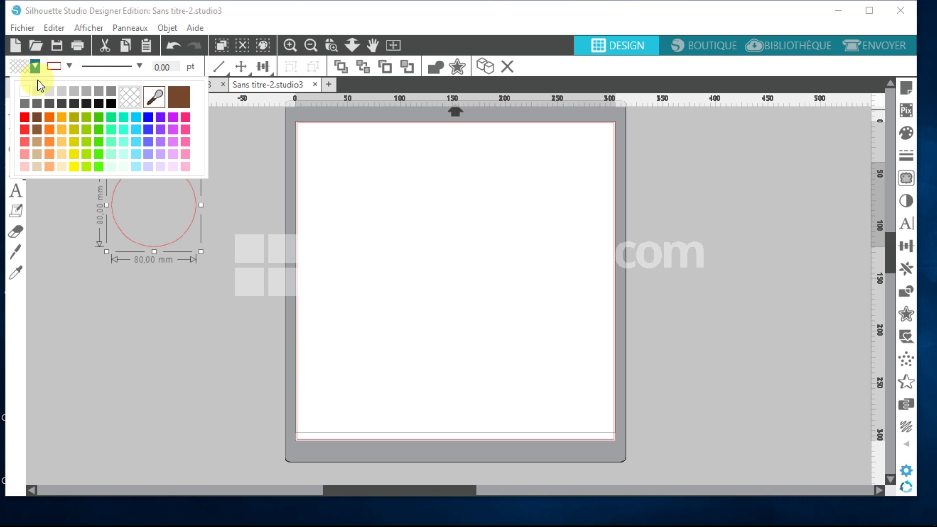
{"action": "left_click", "coordinate": [174, 97]}
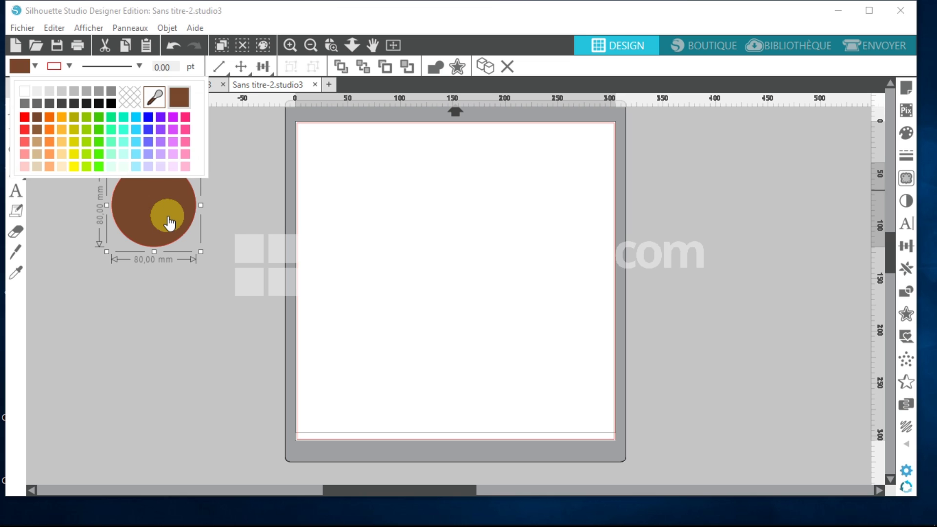
{"action": "left_click", "coordinate": [167, 217]}
{"action": "left_click_drag", "start_coordinate": [167, 223], "coordinate": [160, 188]}
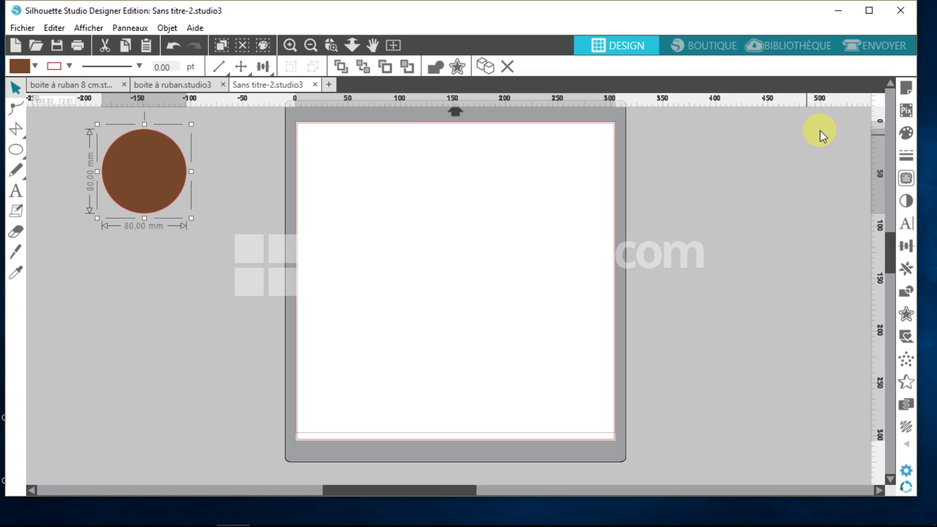
Step: Display the page grid and enable snapping to it in the page setup
{"action": "left_click", "coordinate": [904, 89]}
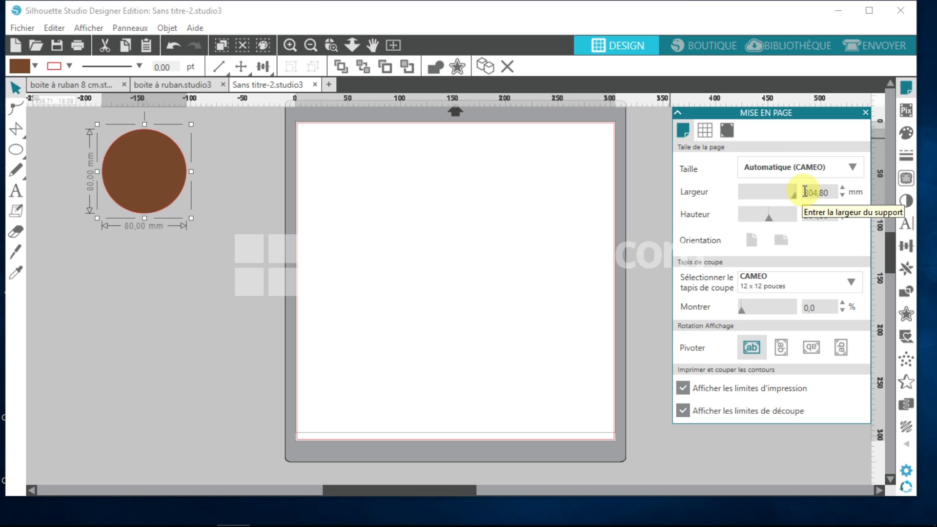
{"action": "left_click", "coordinate": [704, 131]}
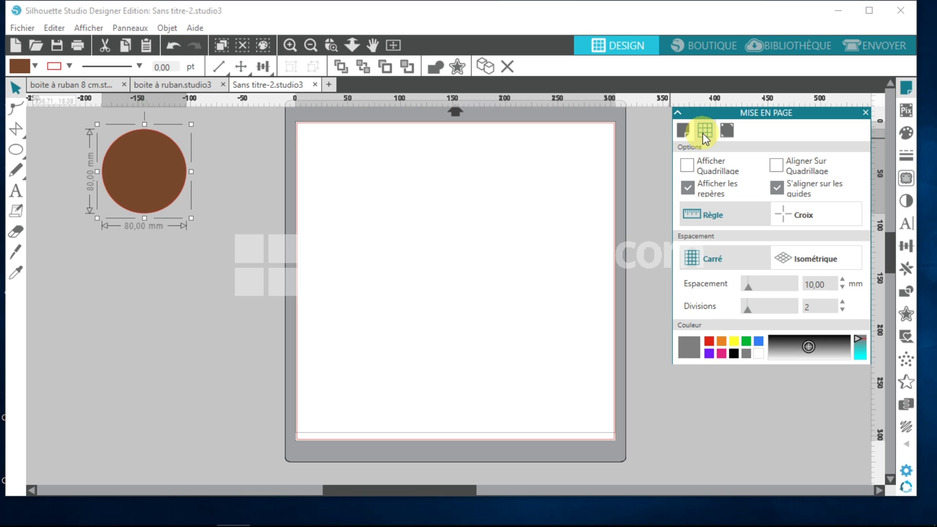
{"action": "left_click", "coordinate": [687, 167]}
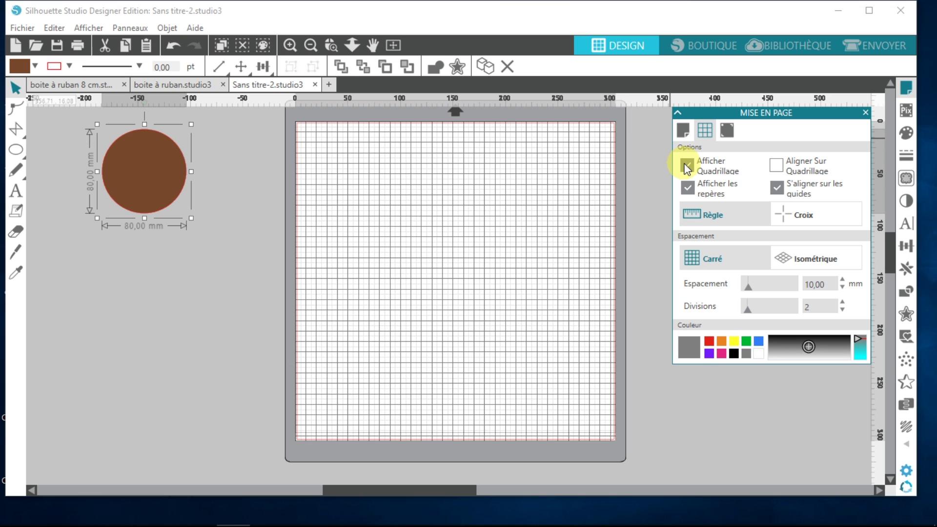
{"action": "left_click", "coordinate": [776, 166]}
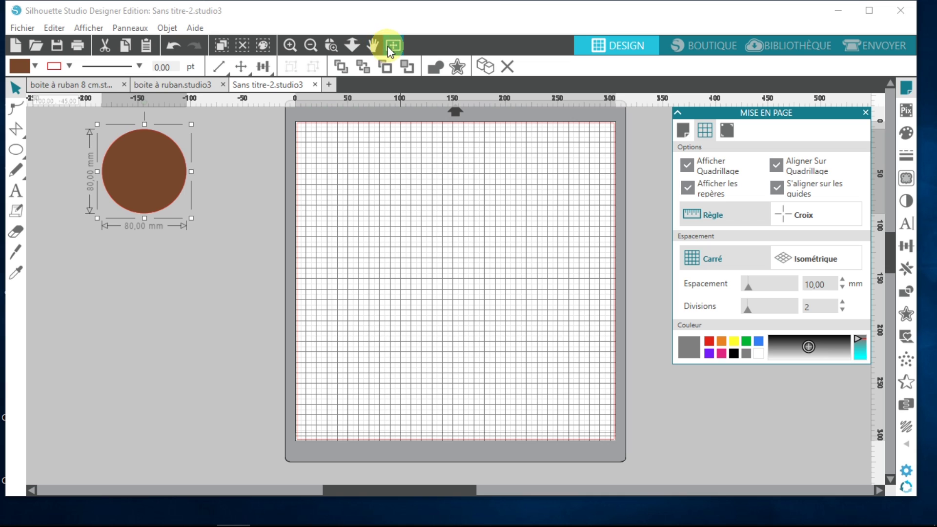
{"action": "left_click", "coordinate": [331, 45]}
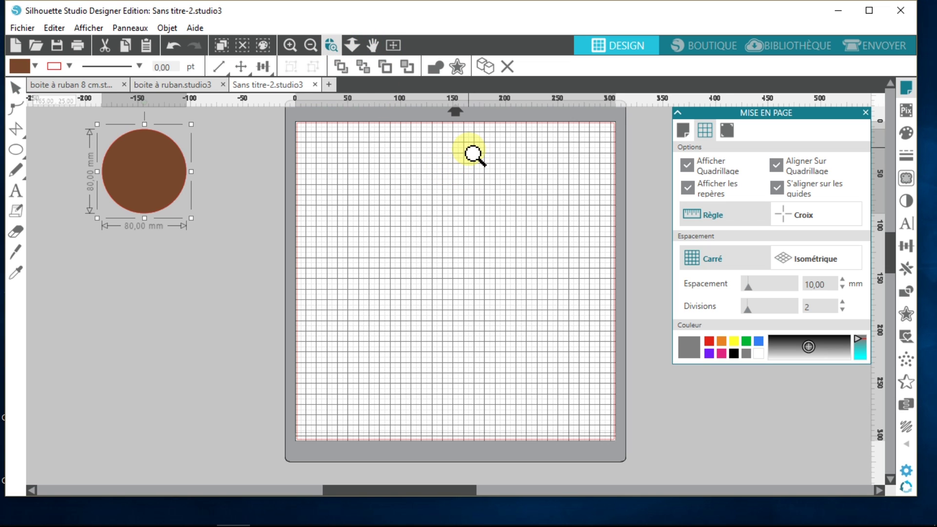
{"action": "left_click", "coordinate": [488, 172]}
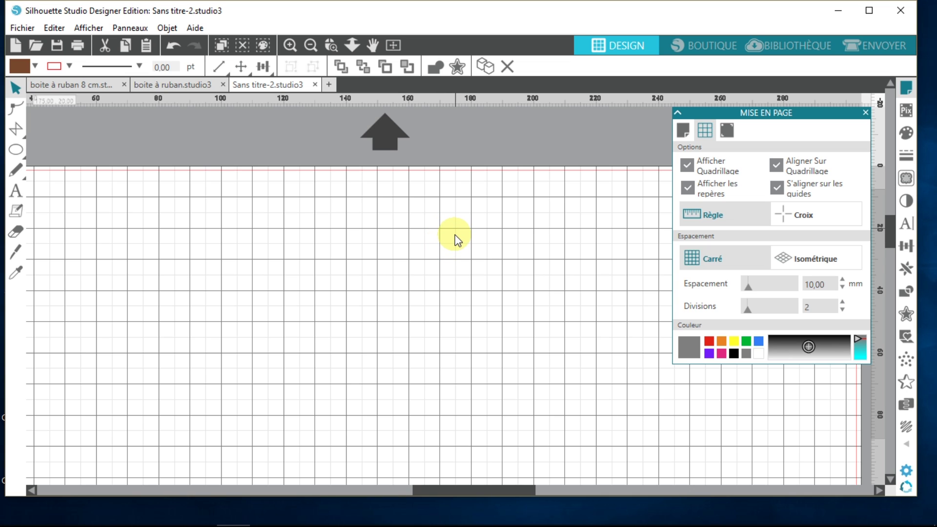
{"action": "left_click", "coordinate": [390, 44]}
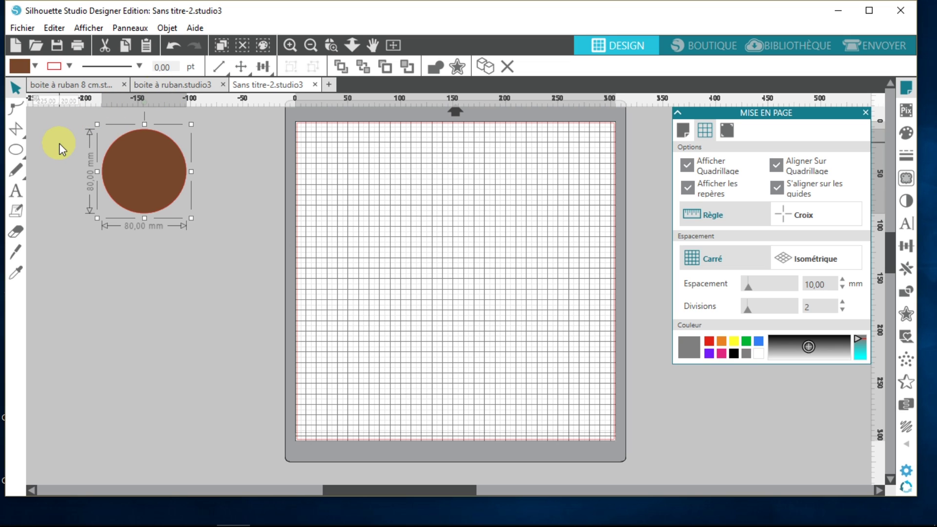
Step: Draw a regular five-sided polygon about 96 mm wide and 101 mm high below the brown circle
{"action": "left_click", "coordinate": [19, 153]}
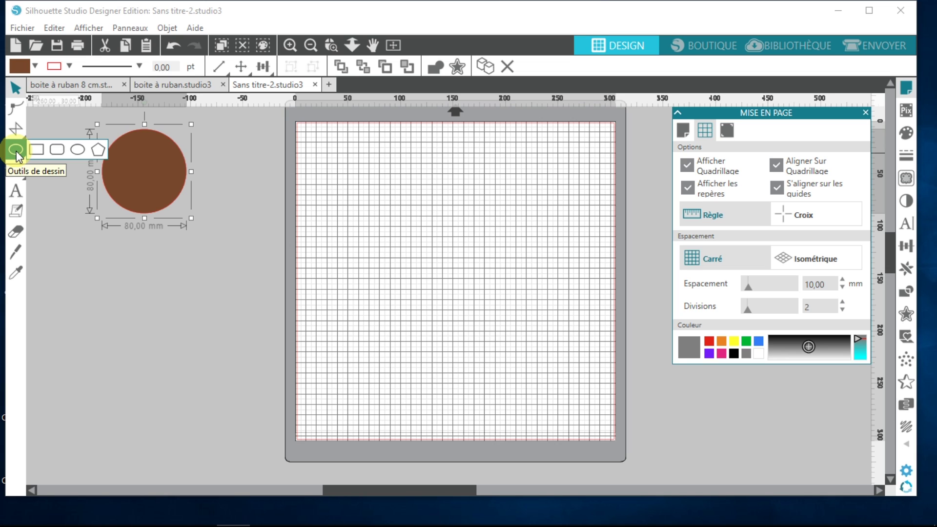
{"action": "left_click", "coordinate": [99, 152]}
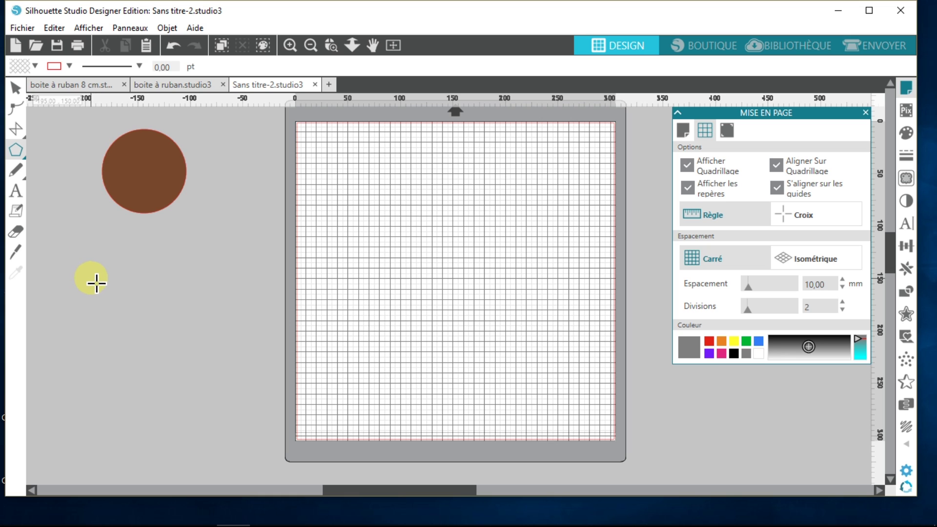
{"action": "left_click_drag", "start_coordinate": [96, 282], "coordinate": [131, 311]}
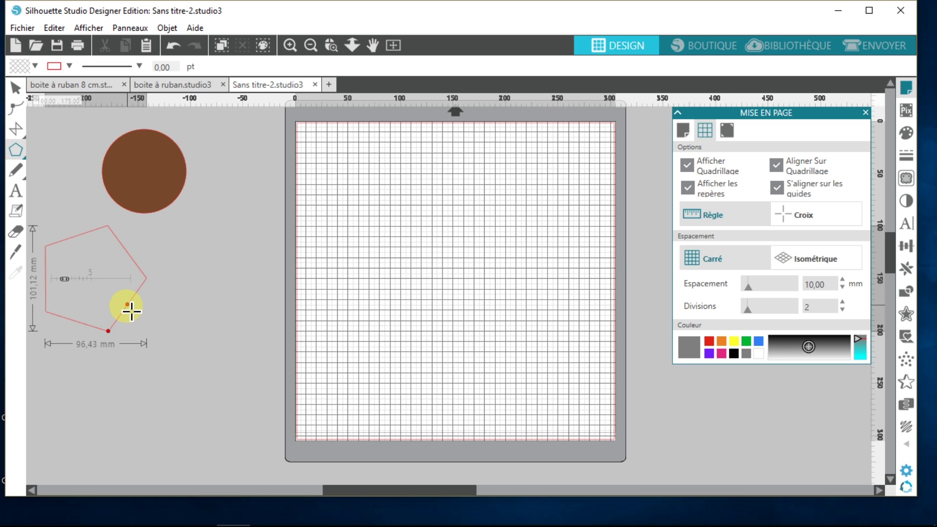
{"action": "left_click_drag", "start_coordinate": [131, 310], "coordinate": [129, 310]}
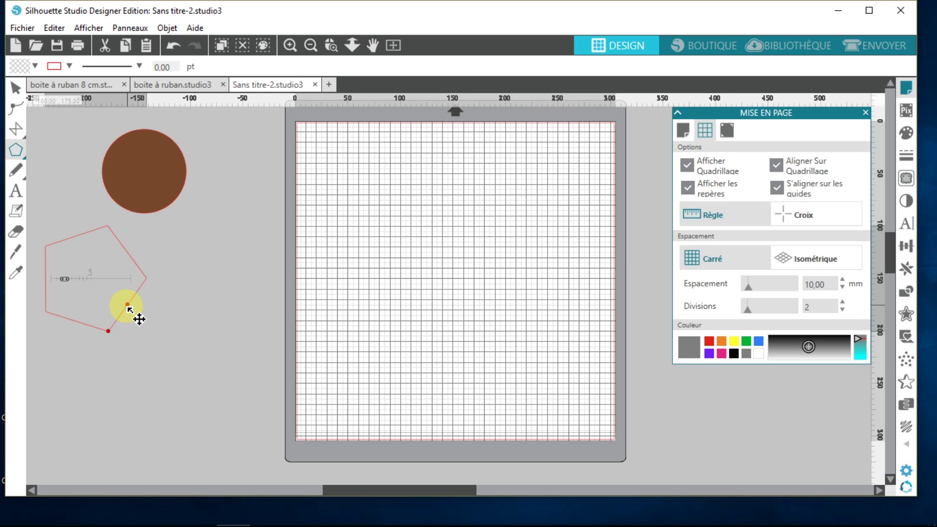
{"action": "key", "text": "Escape"}
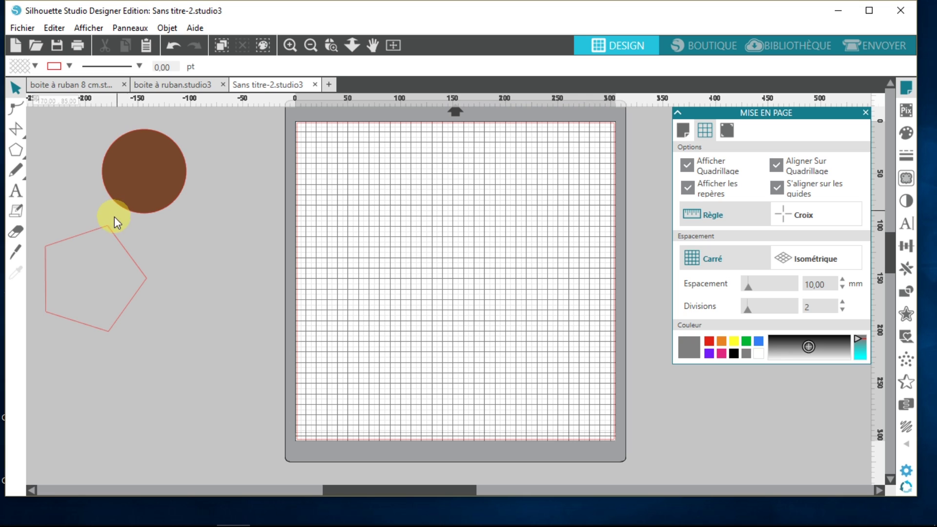
Step: Change the pentagon to six sides and adjust it into an upright hexagon about 71 mm wide with two vertical sides
{"action": "left_click", "coordinate": [107, 239]}
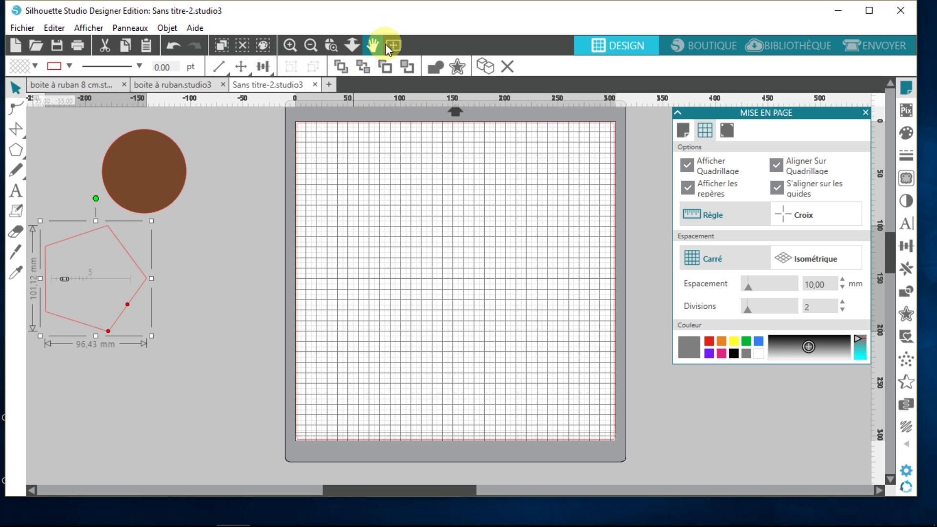
{"action": "left_click", "coordinate": [331, 45]}
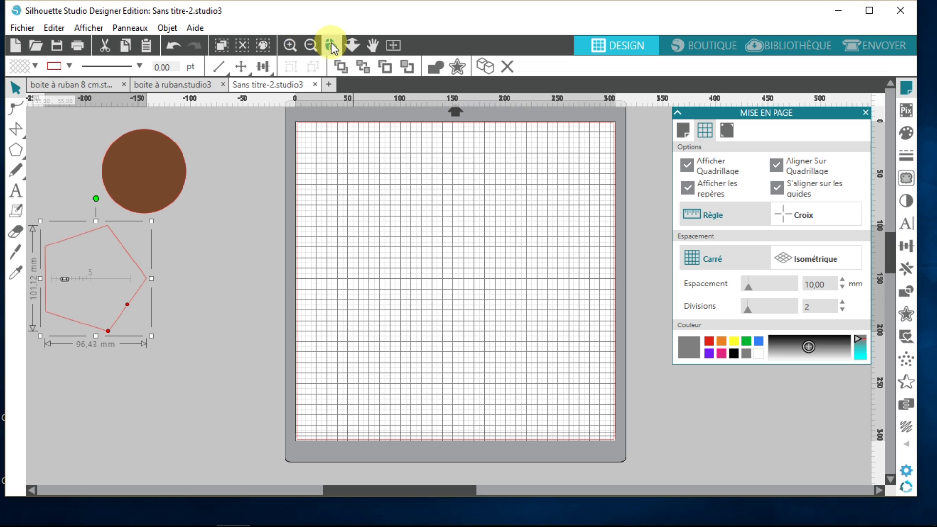
{"action": "left_click_drag", "start_coordinate": [37, 213], "coordinate": [162, 354]}
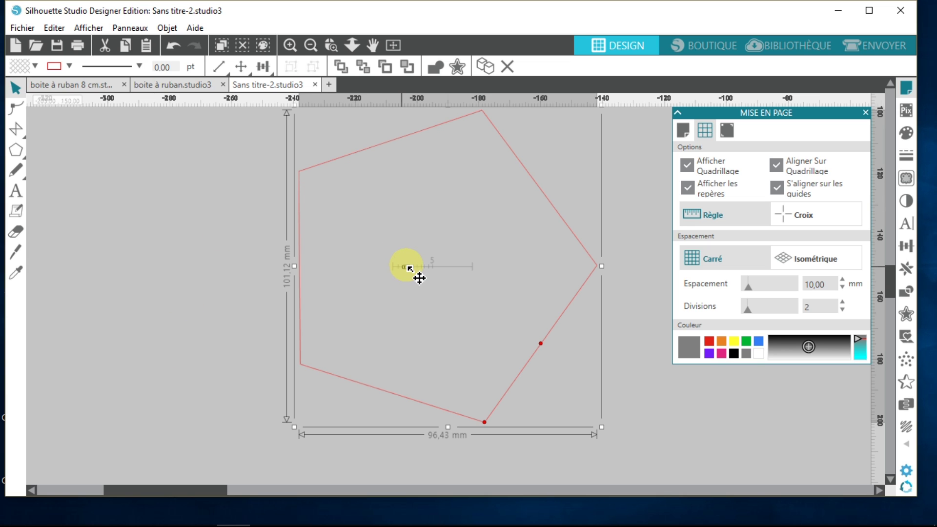
{"action": "left_click_drag", "start_coordinate": [409, 268], "coordinate": [422, 270]}
{"action": "mouse_move", "coordinate": [408, 271]}
{"action": "left_mouse_down"}
{"action": "mouse_move", "coordinate": [424, 271]}
{"action": "mouse_move", "coordinate": [412, 271]}
{"action": "left_mouse_up"}
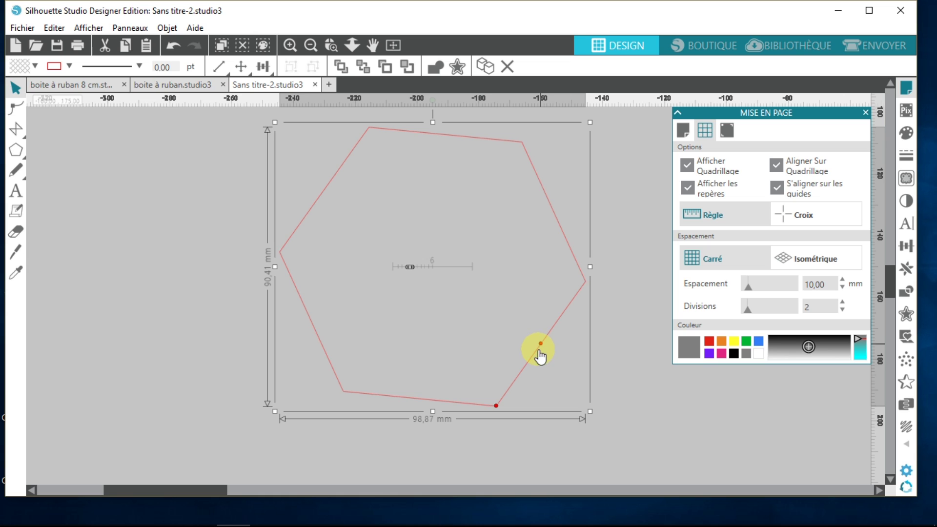
{"action": "left_click_drag", "start_coordinate": [541, 346], "coordinate": [543, 344]}
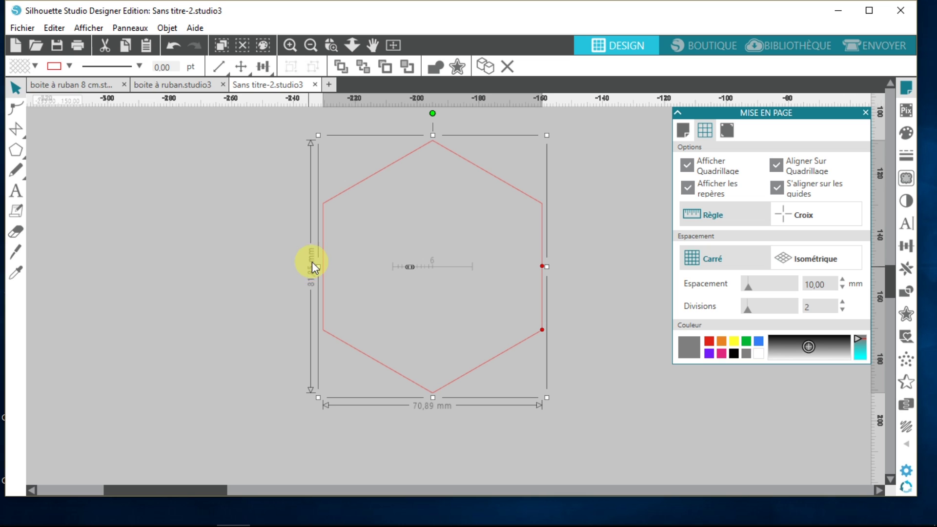
Step: Set the hexagon's height to 100 mm with its proportions locked
{"action": "left_click", "coordinate": [218, 68]}
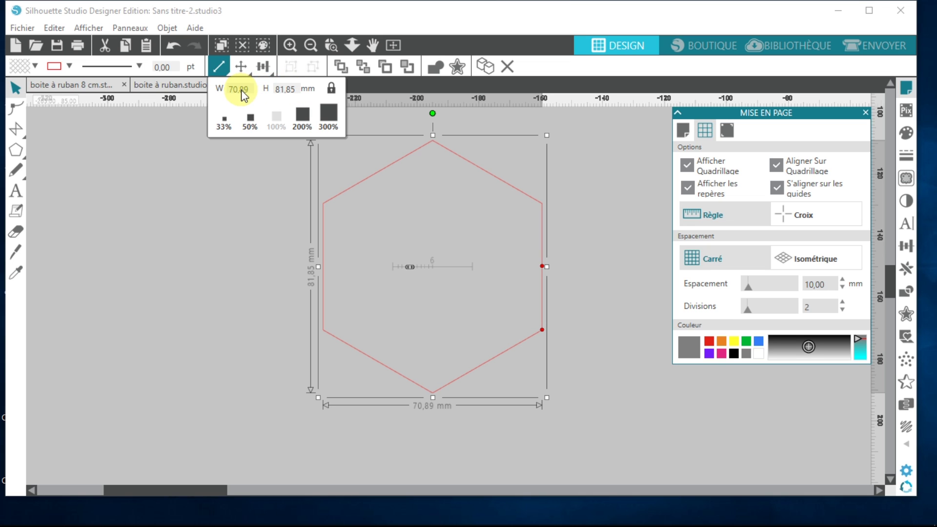
{"action": "left_click_drag", "start_coordinate": [296, 94], "coordinate": [271, 93]}
{"action": "type", "text": "100"}
{"action": "key", "text": "Return"}
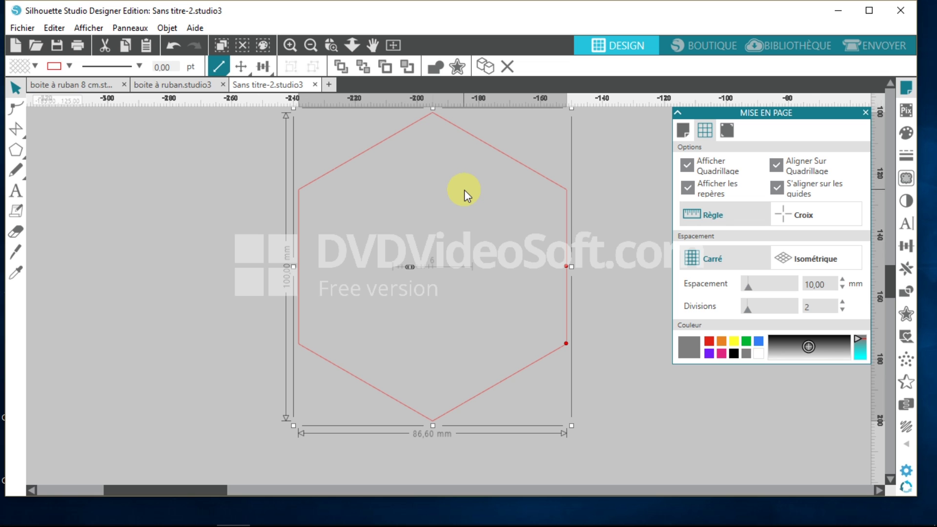
{"action": "left_click", "coordinate": [396, 43]}
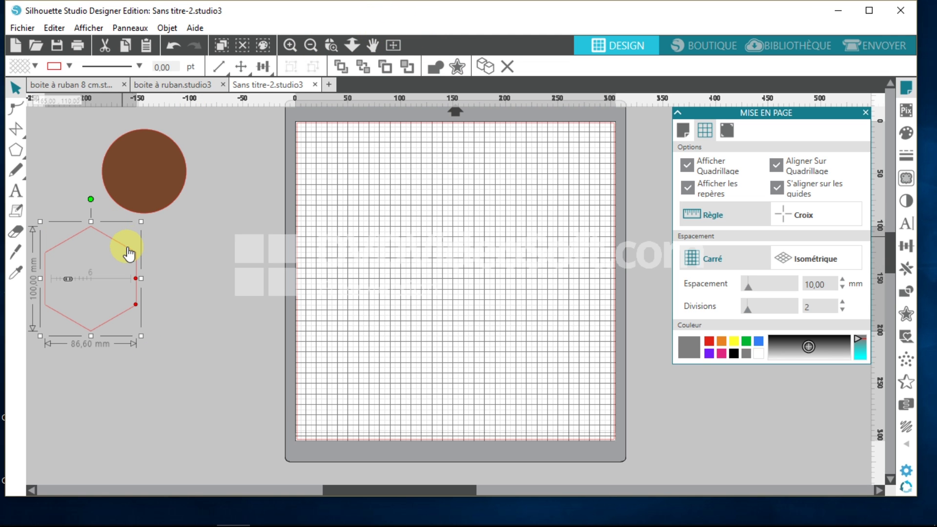
{"action": "key", "text": "Escape"}
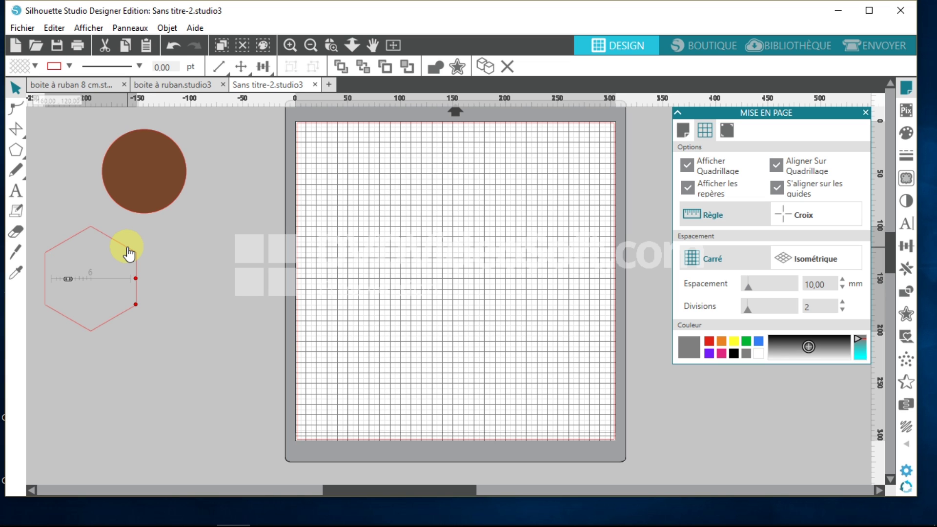
Step: Duplicate the hexagon to the right, then below and to the left, to form a two-by-two block of four
{"action": "left_click", "coordinate": [128, 254]}
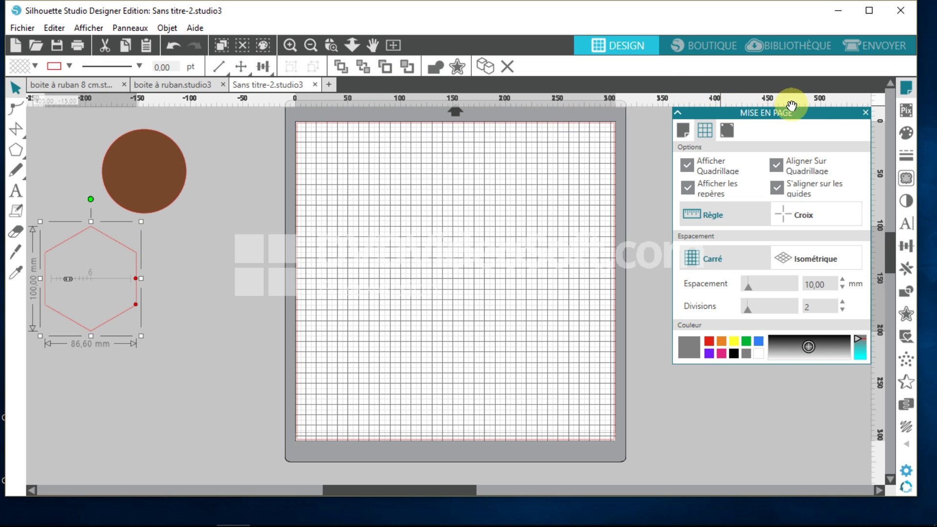
{"action": "left_click", "coordinate": [865, 115]}
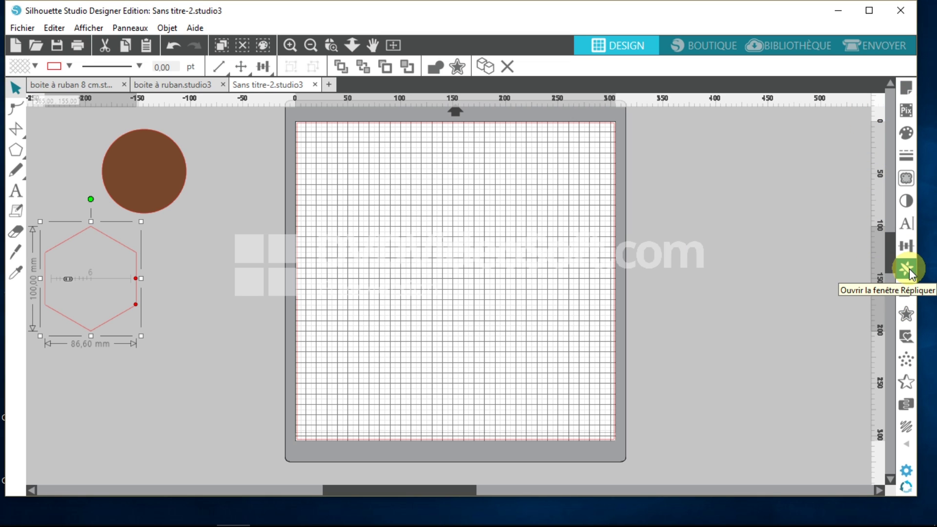
{"action": "left_click", "coordinate": [906, 269]}
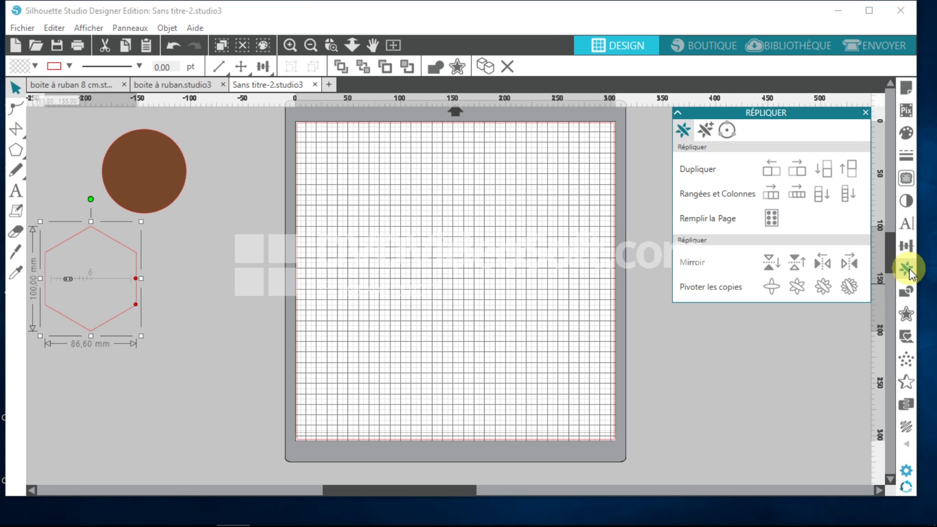
{"action": "left_click", "coordinate": [797, 169]}
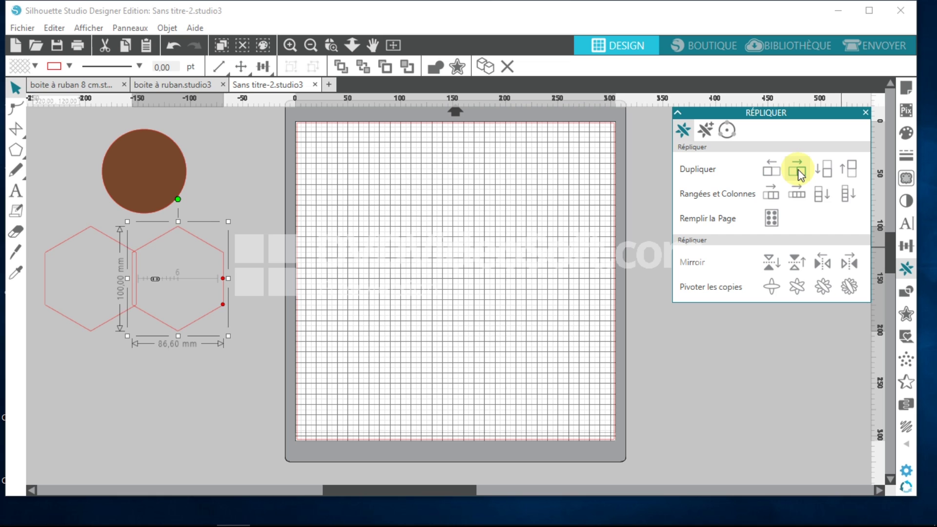
{"action": "left_click", "coordinate": [828, 177]}
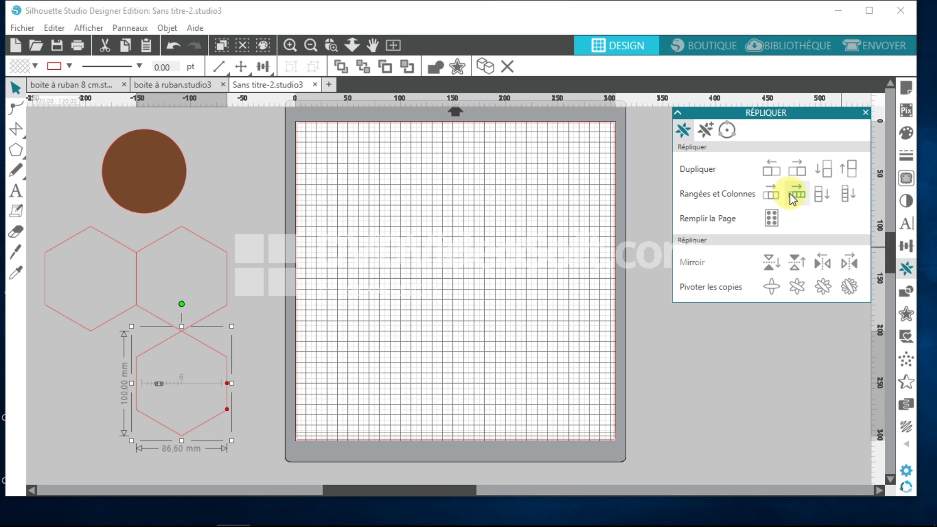
{"action": "left_click", "coordinate": [770, 172]}
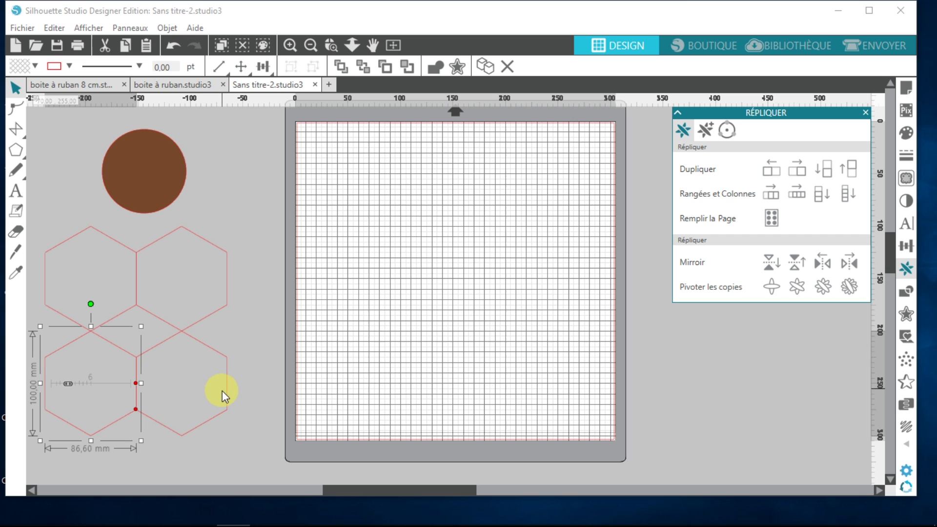
Step: Fill all four hexagons with white
{"action": "left_click_drag", "start_coordinate": [237, 418], "coordinate": [96, 259]}
{"action": "left_click", "coordinate": [34, 67]}
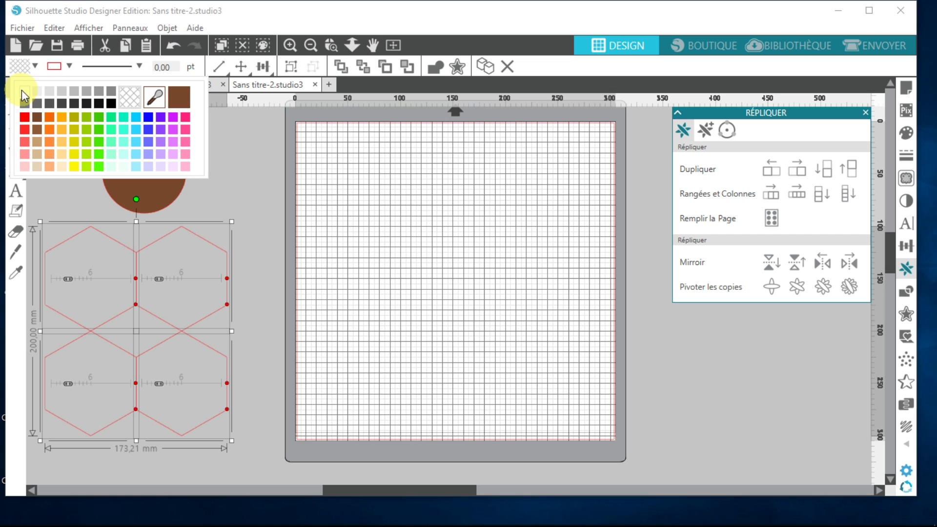
{"action": "left_click", "coordinate": [23, 91]}
{"action": "left_click", "coordinate": [230, 199]}
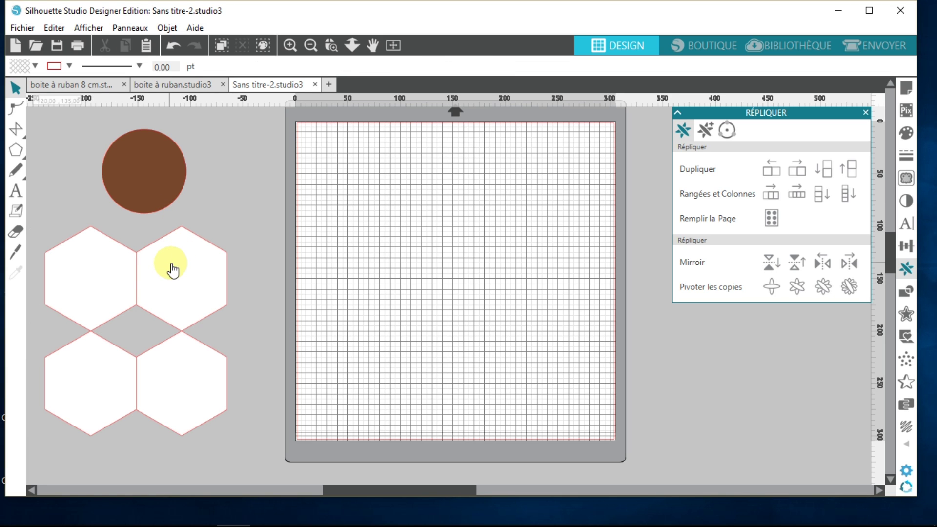
Step: Duplicate the lower-left white hexagon directly below itself
{"action": "left_click", "coordinate": [103, 392]}
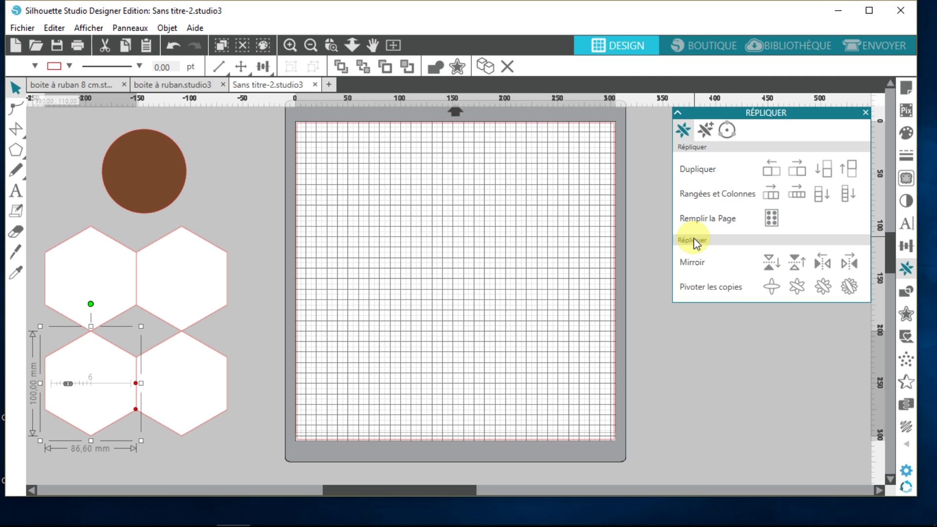
{"action": "left_click", "coordinate": [823, 174]}
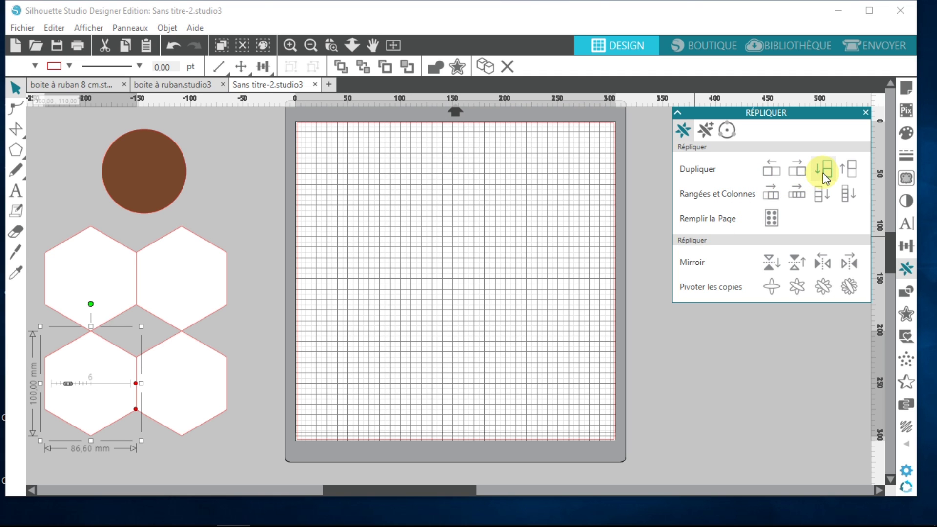
{"action": "left_click", "coordinate": [824, 176]}
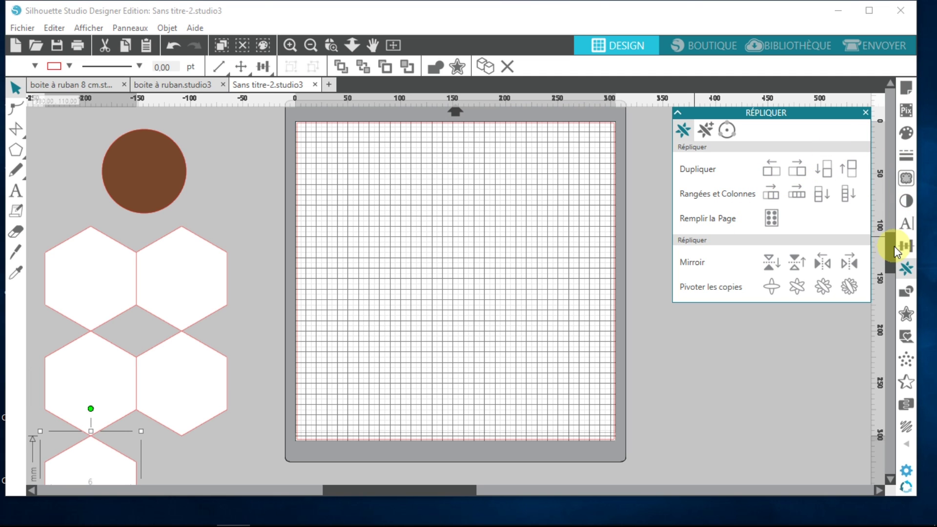
Step: Set the new bottom hexagon's height to 95 mm with its proportions locked
{"action": "left_click_drag", "start_coordinate": [888, 246], "coordinate": [888, 278]}
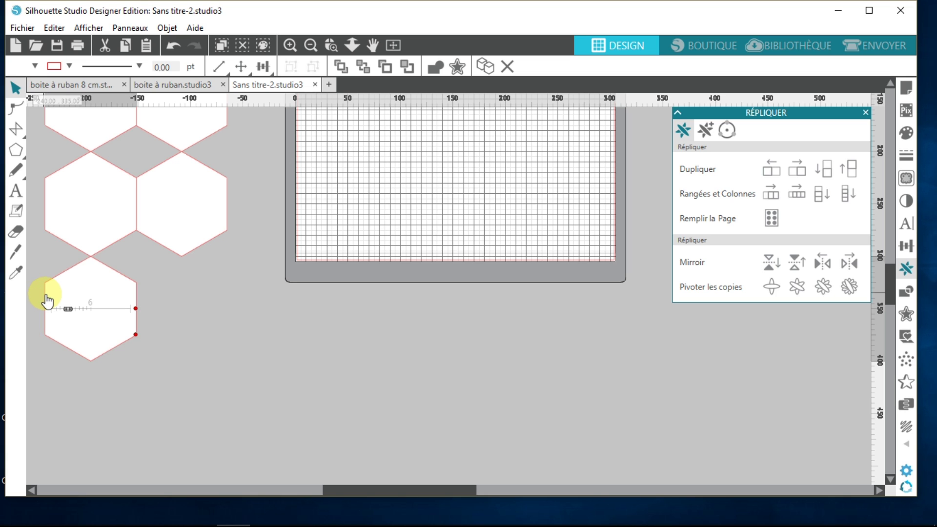
{"action": "left_click", "coordinate": [218, 66]}
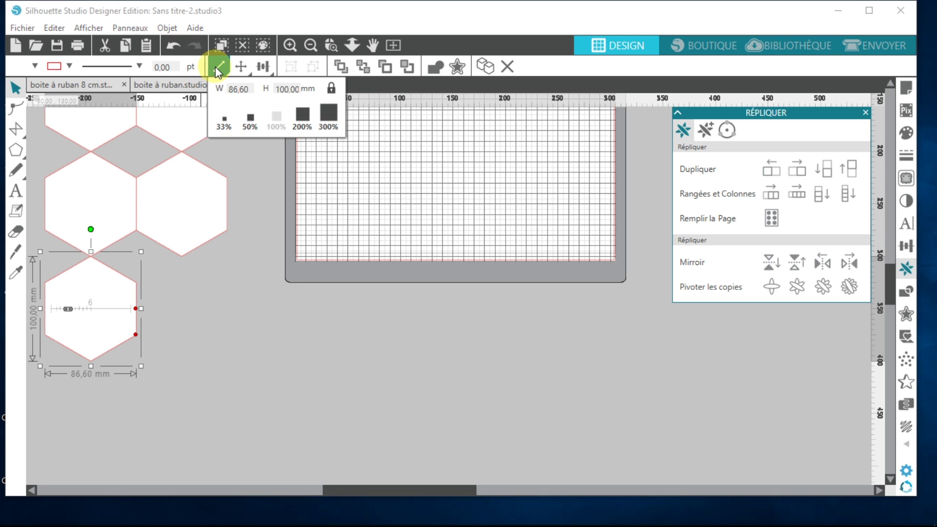
{"action": "left_click", "coordinate": [282, 89]}
{"action": "key", "text": "BackSpace"}
{"action": "key", "text": "BackSpace"}
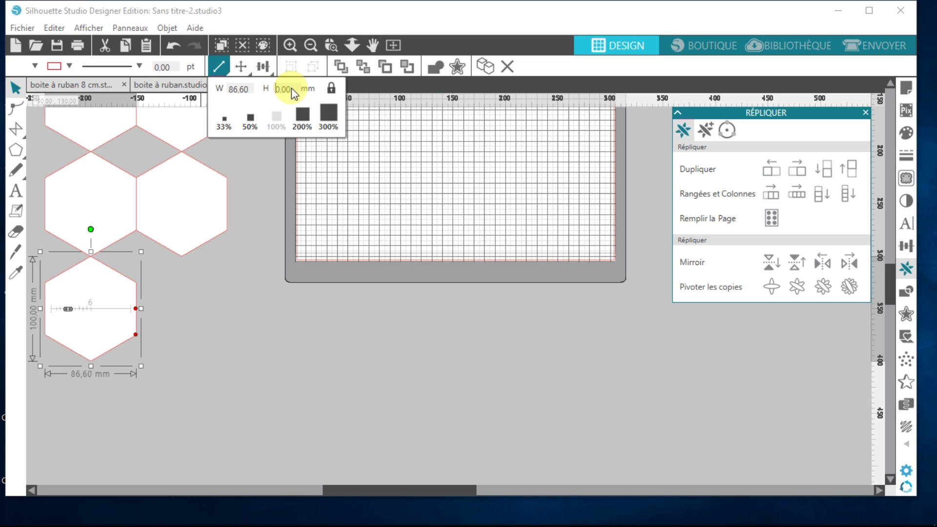
{"action": "key", "text": "Return"}
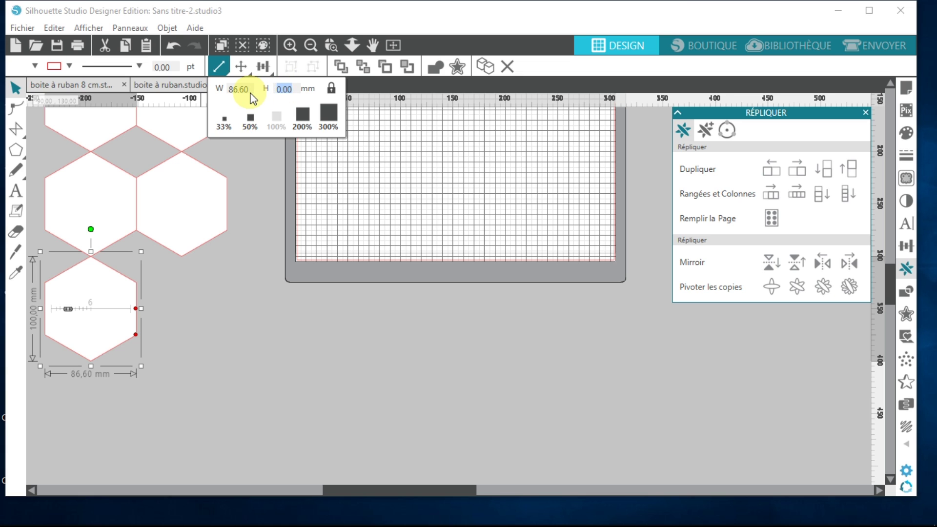
{"action": "type", "text": "95"}
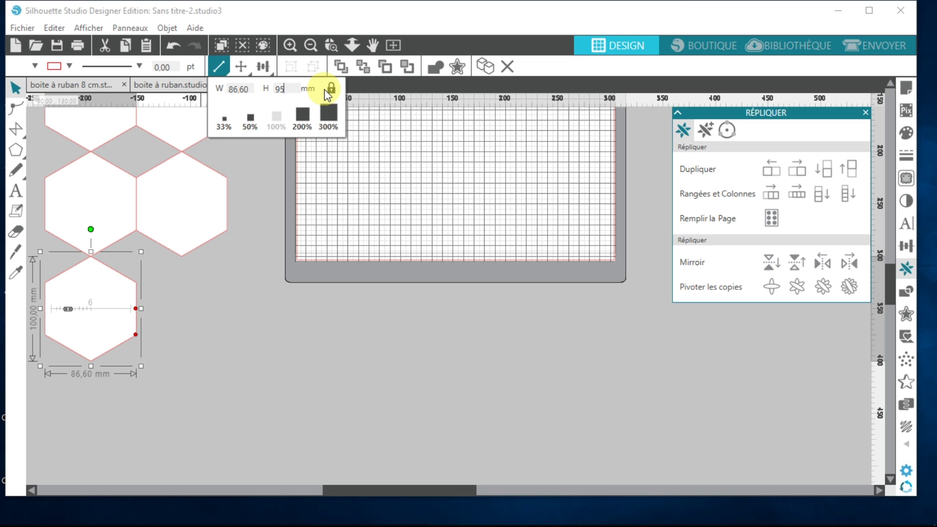
{"action": "key", "text": "Return"}
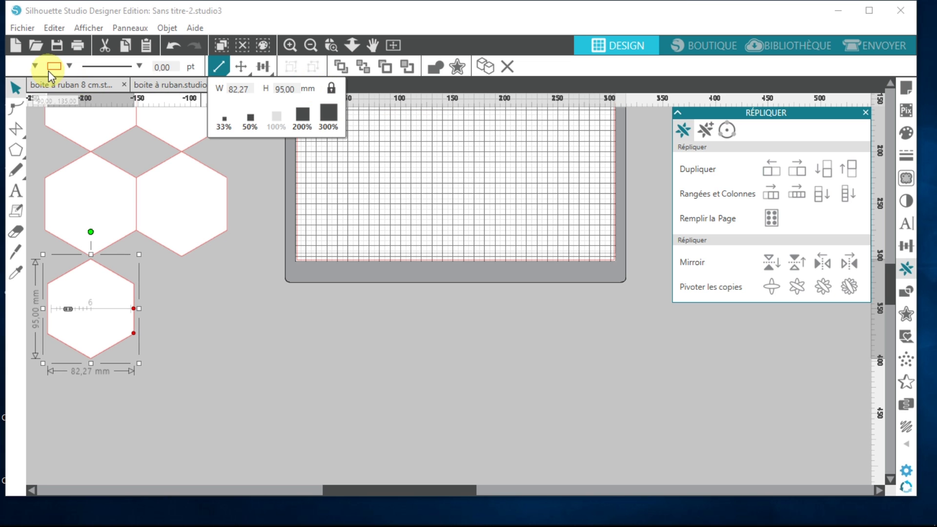
{"action": "left_click", "coordinate": [97, 236]}
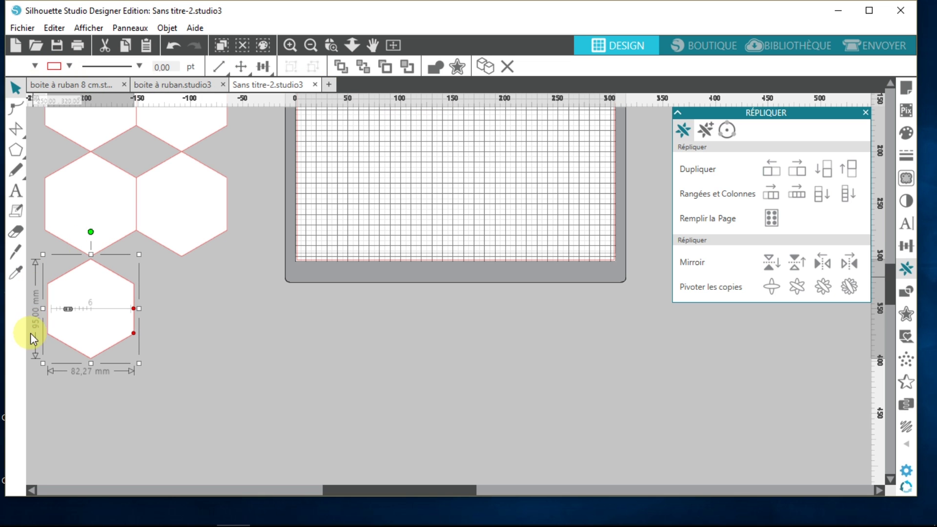
Step: Fill the 95 mm hexagon with bright pink
{"action": "left_click", "coordinate": [35, 70]}
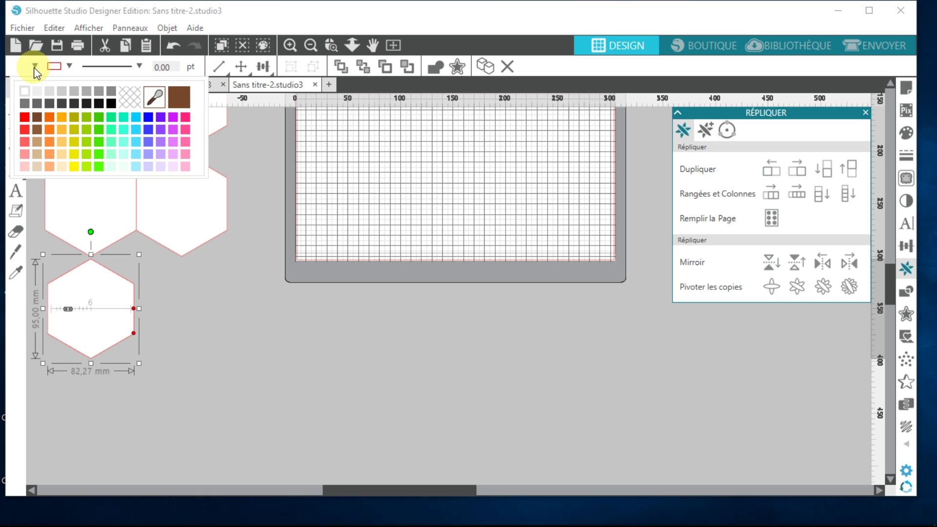
{"action": "left_click", "coordinate": [186, 118]}
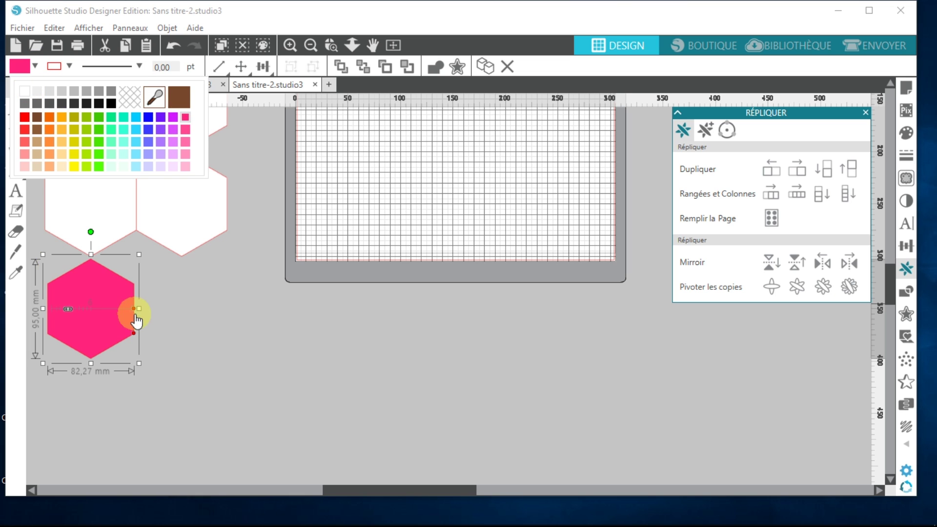
{"action": "left_click", "coordinate": [180, 317]}
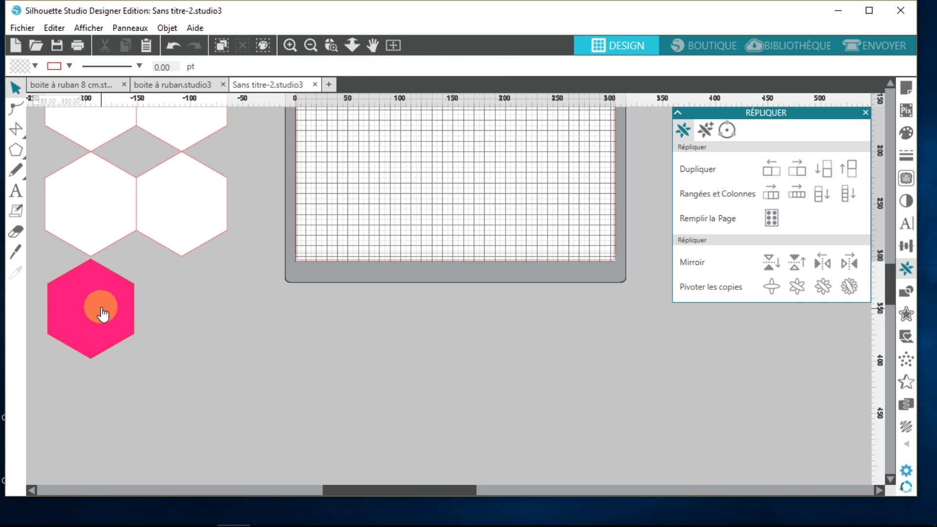
Step: Place the pink hexagon slightly lower beneath the white ones and duplicate it to the right
{"action": "left_click_drag", "start_coordinate": [102, 314], "coordinate": [102, 208]}
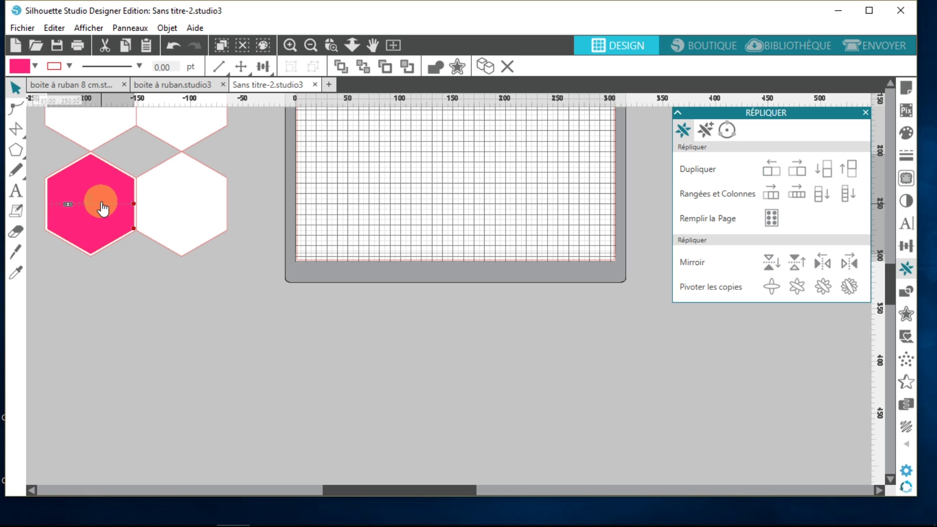
{"action": "left_click_drag", "start_coordinate": [103, 208], "coordinate": [103, 321]}
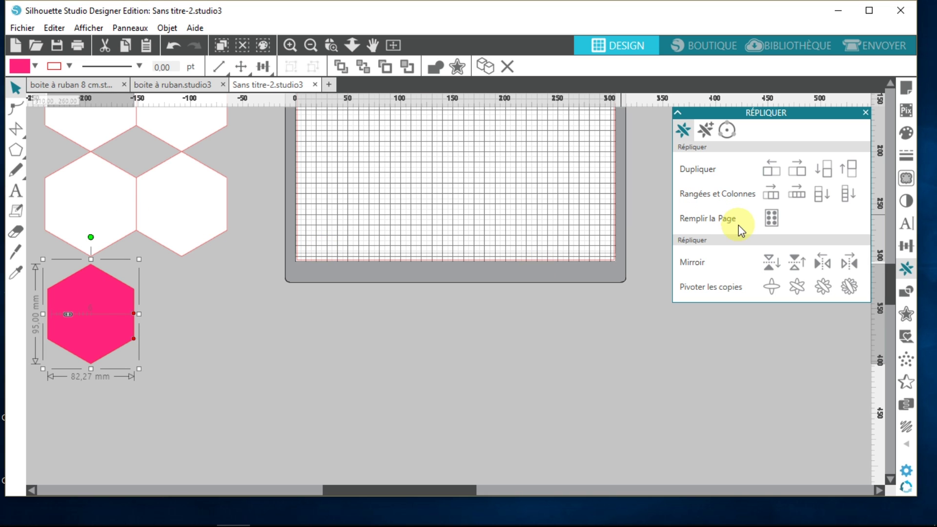
{"action": "left_click", "coordinate": [801, 173]}
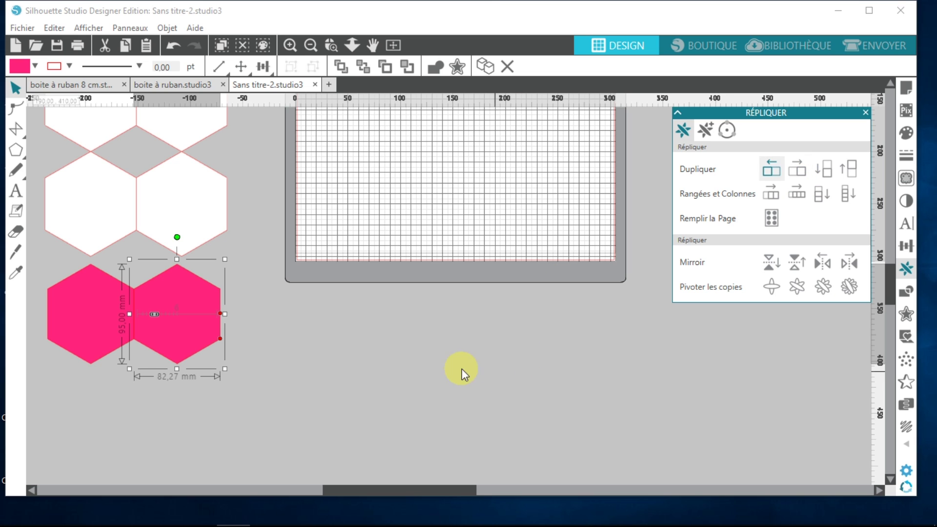
{"action": "left_click", "coordinate": [352, 356]}
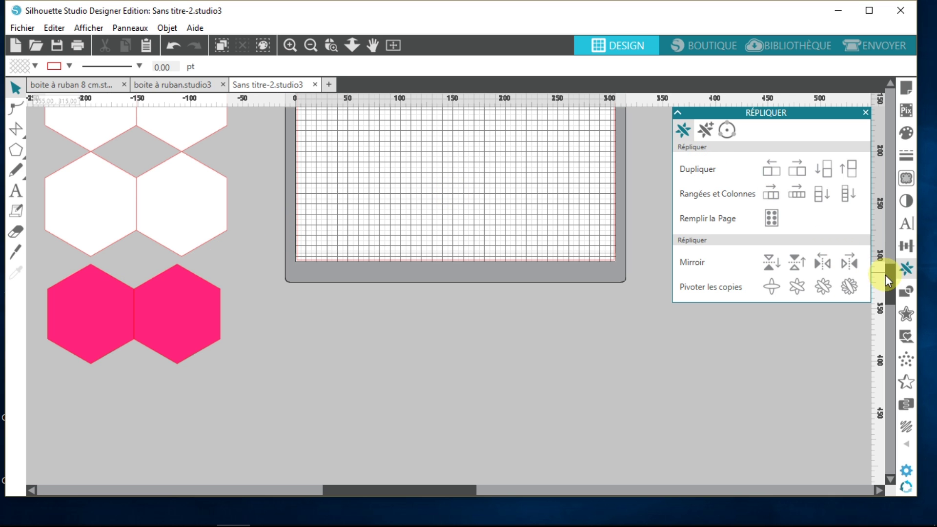
Step: Draw a rectangle about 100 mm wide and 50 mm high near the page's upper-left corner and duplicate it to the right
{"action": "left_click_drag", "start_coordinate": [888, 280], "coordinate": [898, 248]}
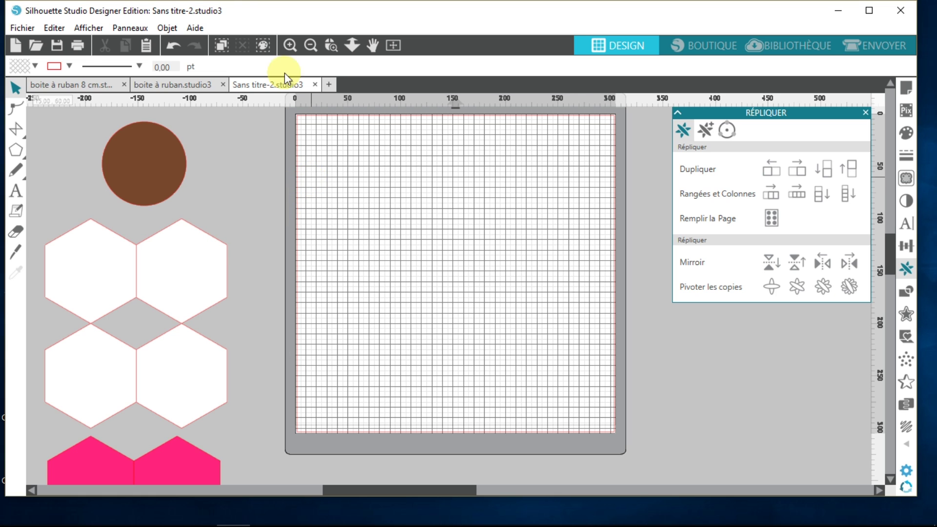
{"action": "left_click", "coordinate": [16, 150]}
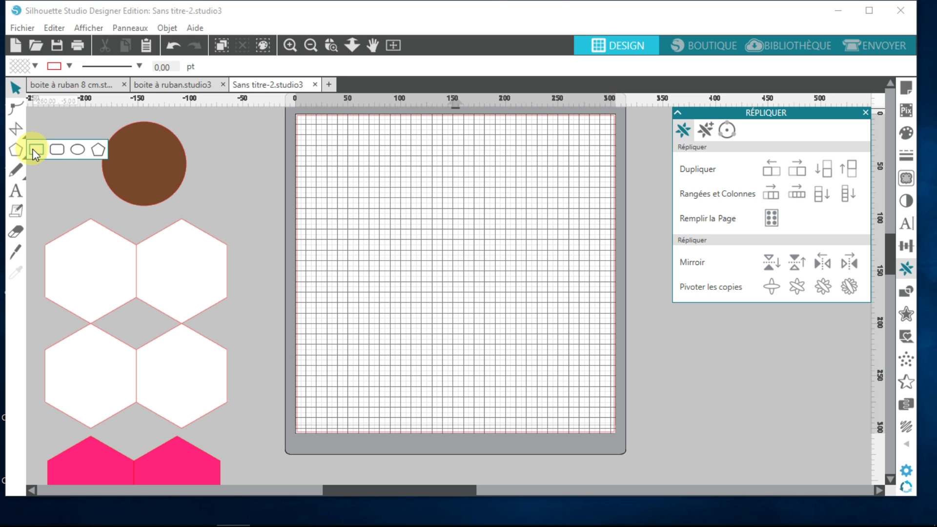
{"action": "left_click", "coordinate": [35, 151]}
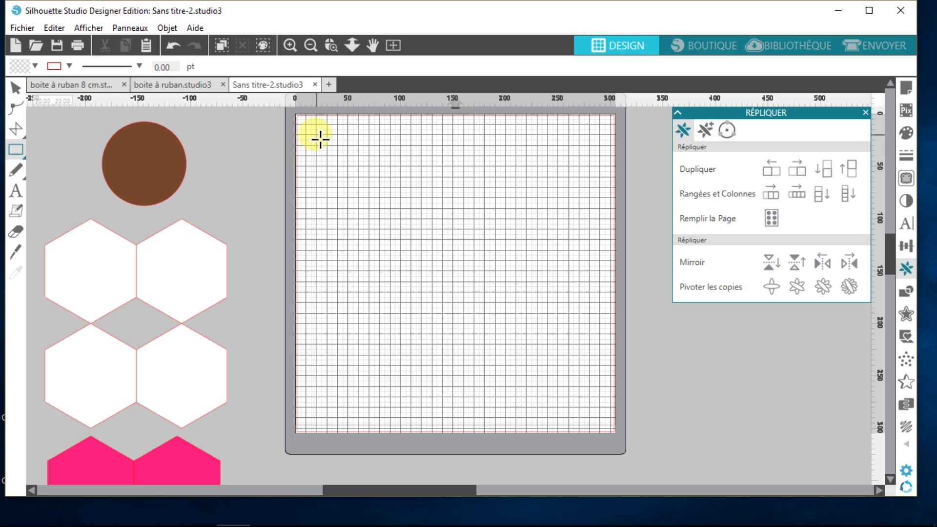
{"action": "left_click_drag", "start_coordinate": [320, 139], "coordinate": [427, 195]}
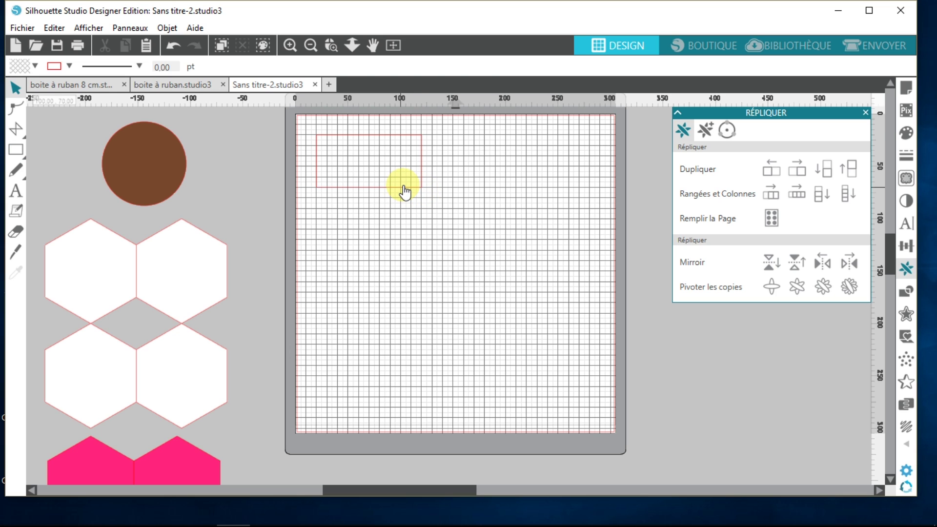
{"action": "left_click", "coordinate": [404, 190]}
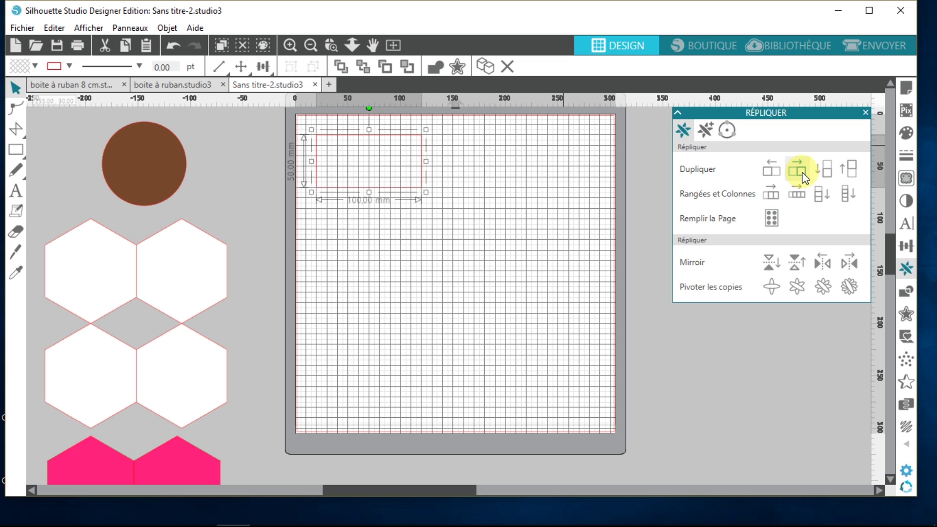
{"action": "left_click", "coordinate": [798, 171]}
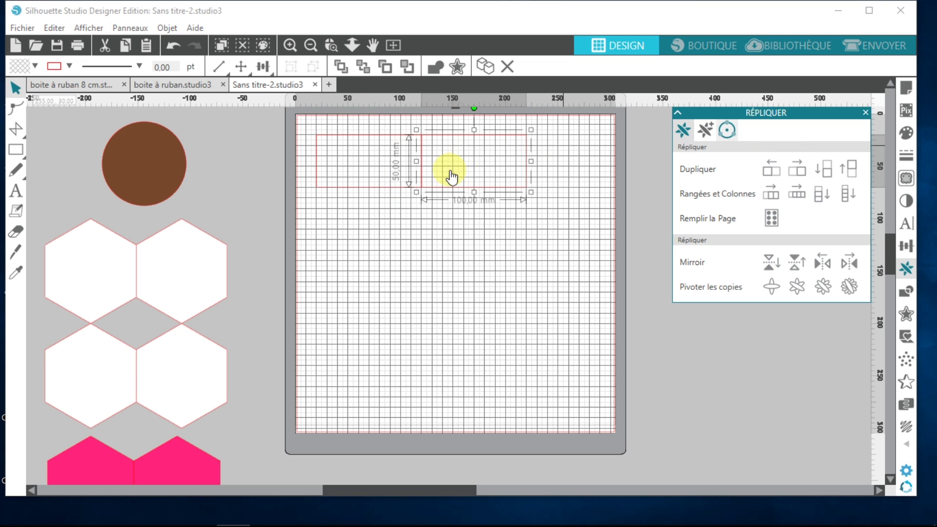
Step: Shift the duplicated rectangle right so that its left edge sits at X 140 mm
{"action": "key", "text": "Right"}
{"action": "key", "text": "Right"}
{"action": "key", "text": "Right"}
{"action": "key", "text": "Right"}
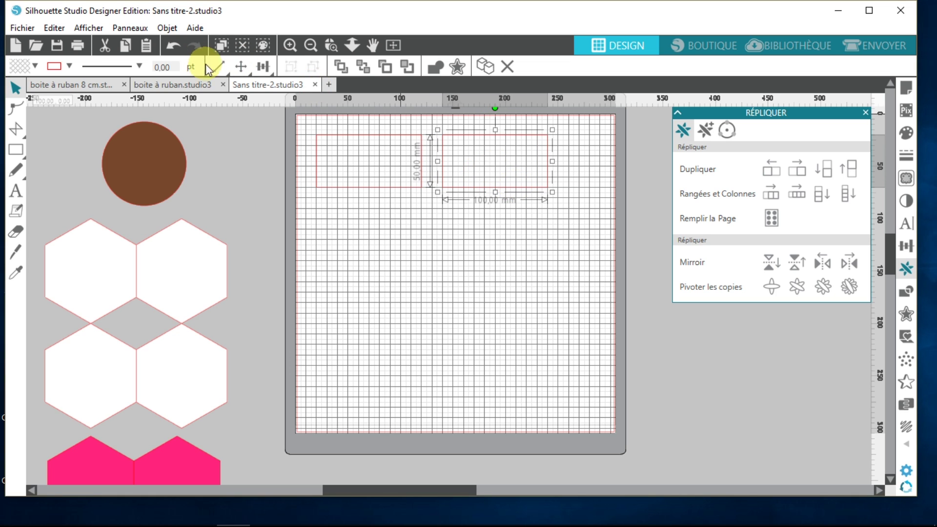
Step: Resize the duplicated rectangle to 95 mm wide and 45 mm high, unlocking its proportions before changing the height
{"action": "left_click", "coordinate": [241, 67]}
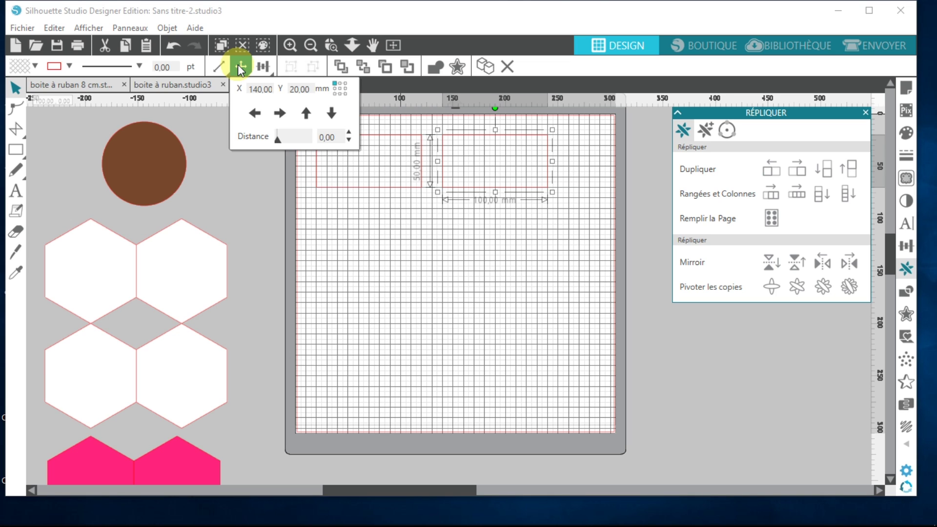
{"action": "left_click", "coordinate": [219, 67]}
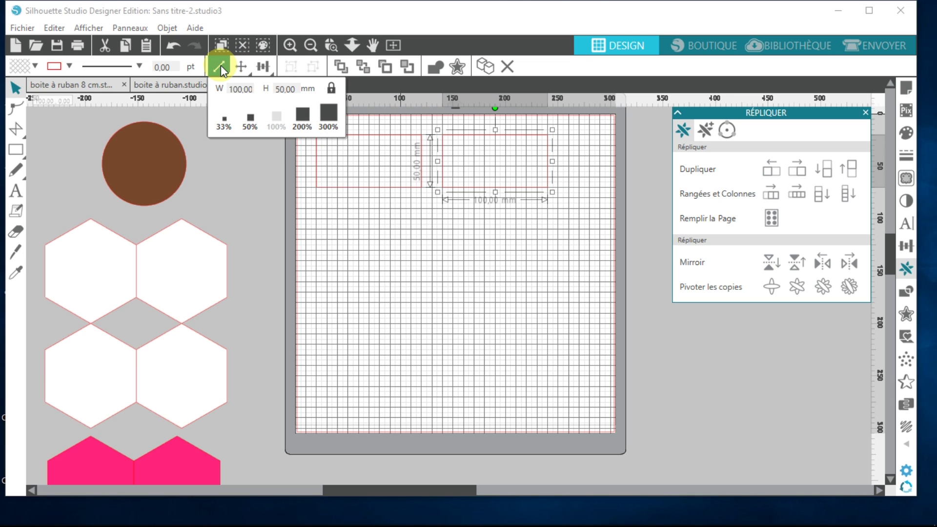
{"action": "left_click_drag", "start_coordinate": [231, 90], "coordinate": [259, 95]}
{"action": "type", "text": "95"}
{"action": "key", "text": "Return"}
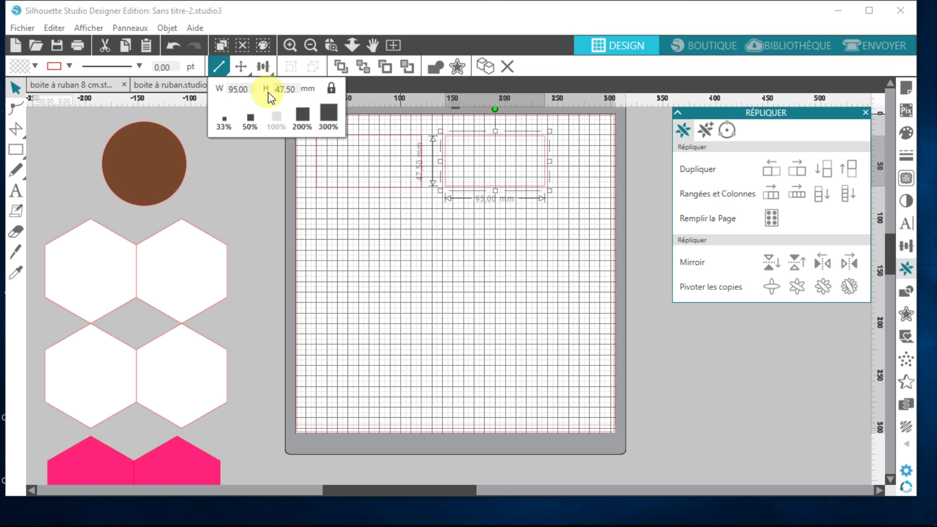
{"action": "left_click", "coordinate": [330, 88]}
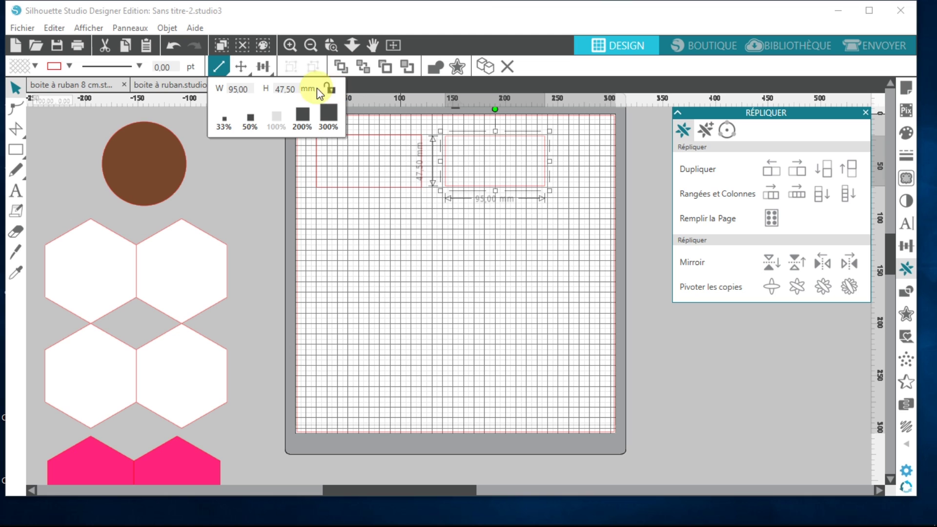
{"action": "left_click_drag", "start_coordinate": [299, 91], "coordinate": [269, 94]}
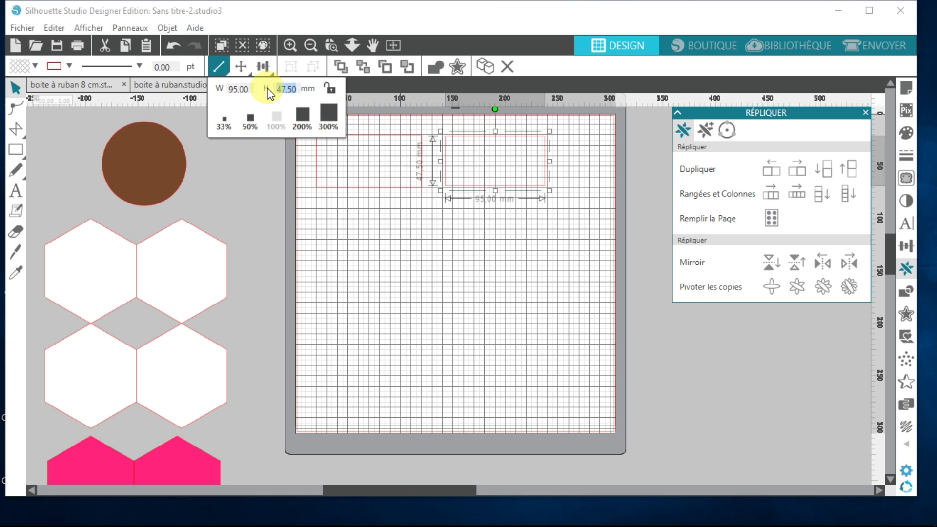
{"action": "type", "text": "45"}
{"action": "key", "text": "Return"}
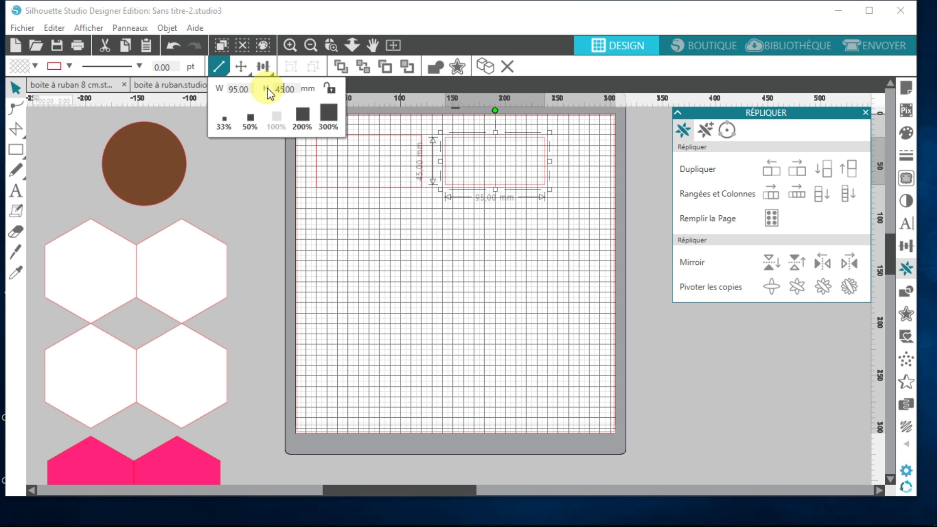
Step: Centre the 95 mm rectangle inside the 100 mm rectangle
{"action": "left_click", "coordinate": [361, 184]}
{"action": "left_click", "coordinate": [392, 190]}
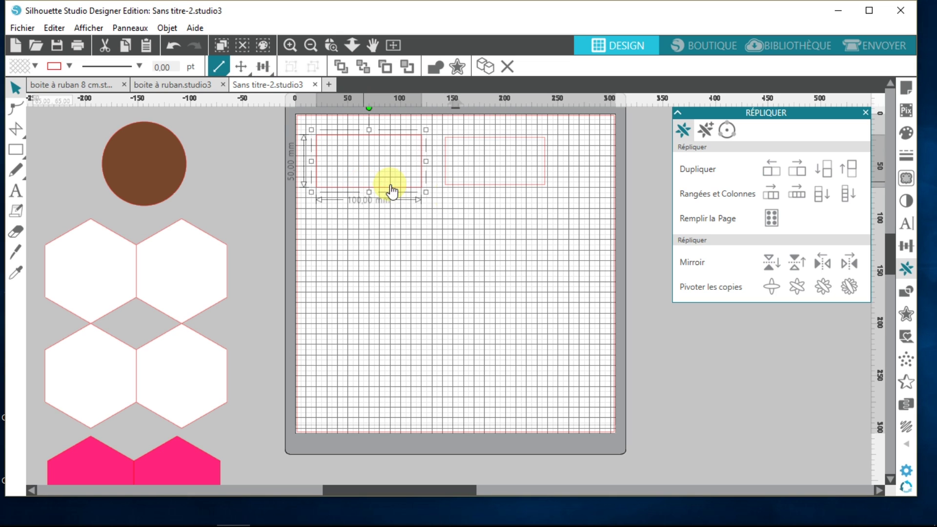
{"action": "left_click", "coordinate": [457, 185]}
{"action": "left_click_drag", "start_coordinate": [419, 188], "coordinate": [333, 188]}
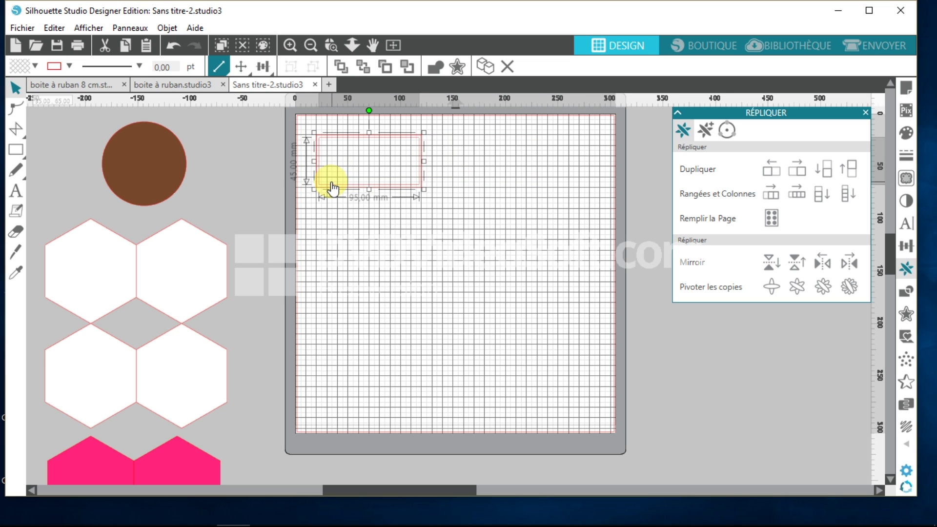
Step: Turn off the display of the page's grid
{"action": "left_click", "coordinate": [865, 114]}
{"action": "left_click", "coordinate": [905, 90]}
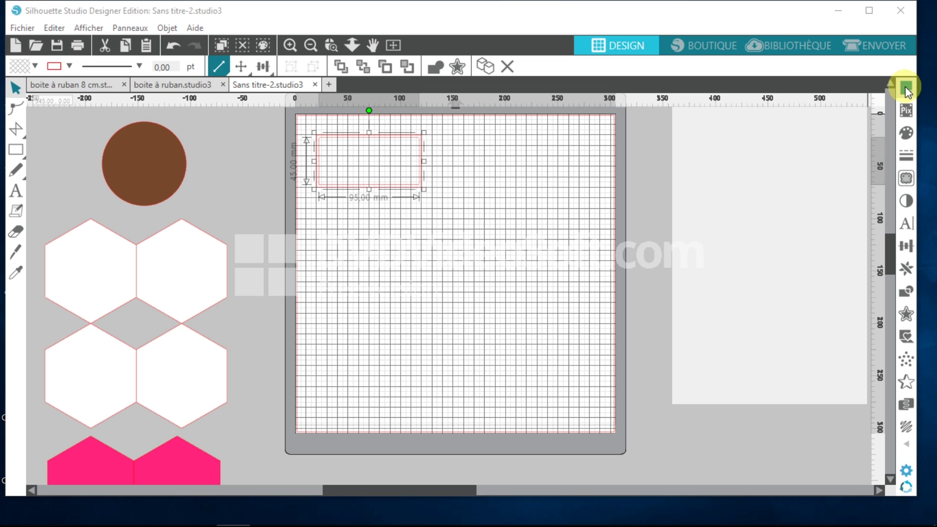
{"action": "key", "text": "ctrl+z"}
{"action": "key", "text": "ctrl+z"}
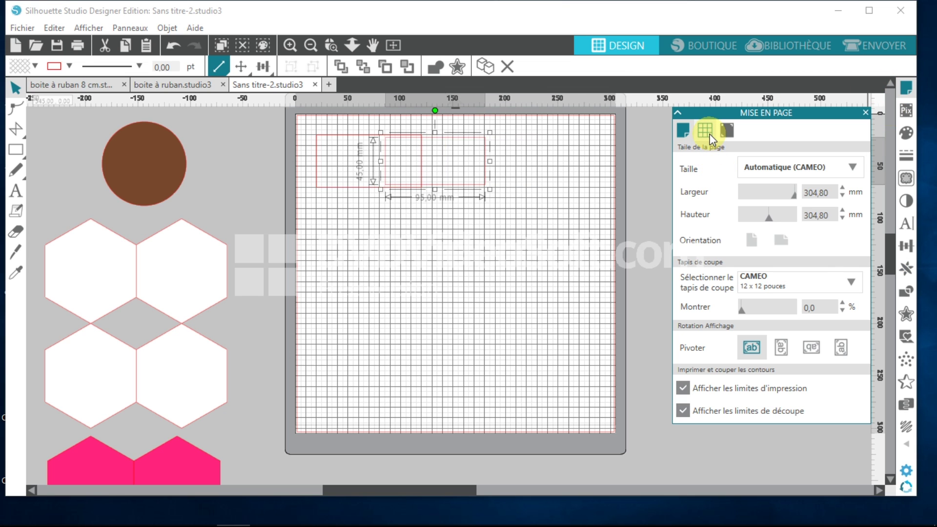
{"action": "left_click", "coordinate": [706, 131]}
{"action": "key", "text": "ctrl+z"}
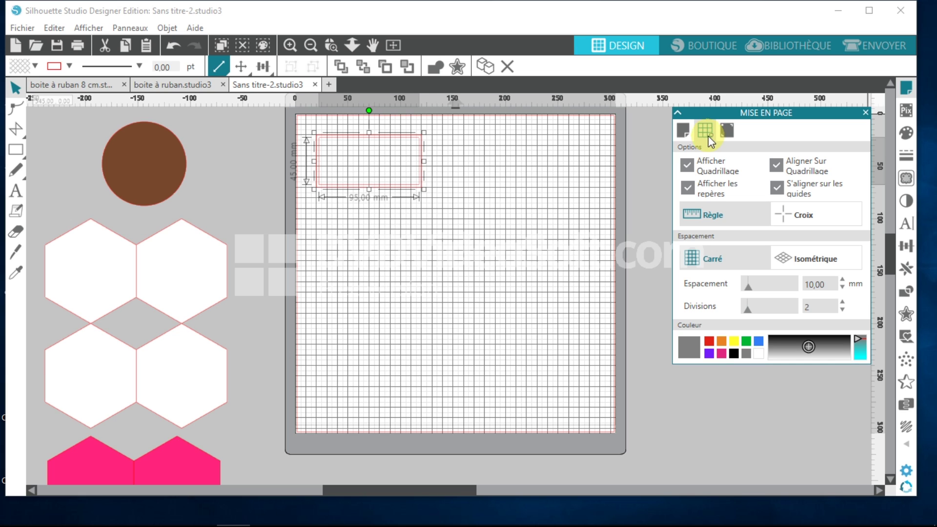
{"action": "left_click", "coordinate": [688, 165]}
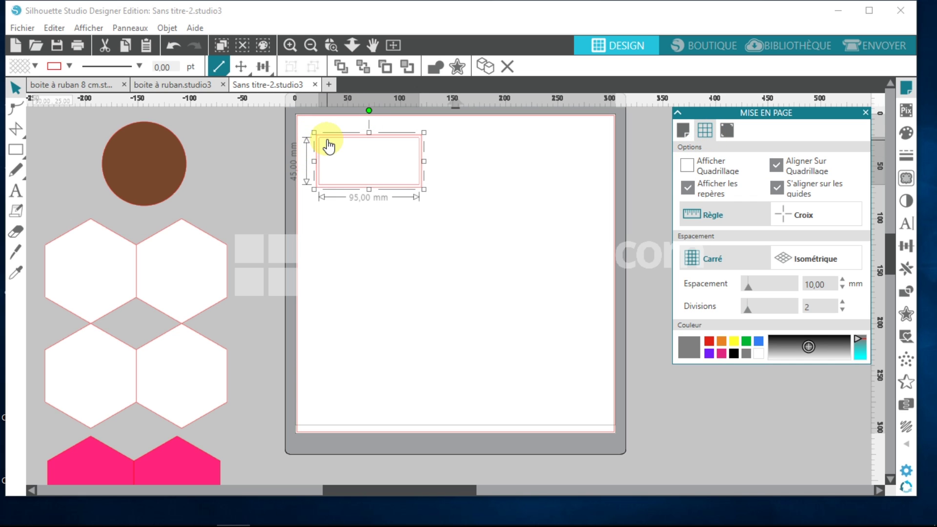
Step: Move the 95 mm rectangle to the page's upper-right corner and fill it with bright pink
{"action": "left_click_drag", "start_coordinate": [328, 146], "coordinate": [506, 137]}
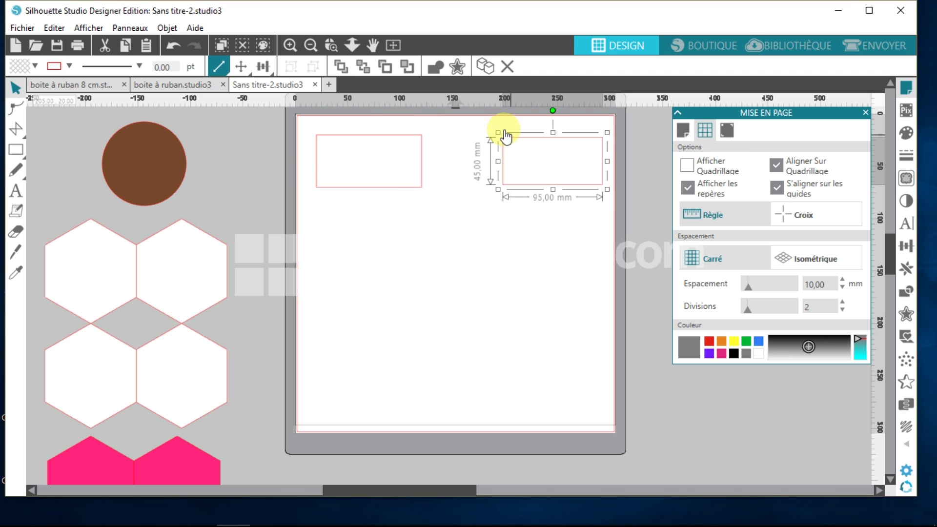
{"action": "left_click", "coordinate": [36, 68]}
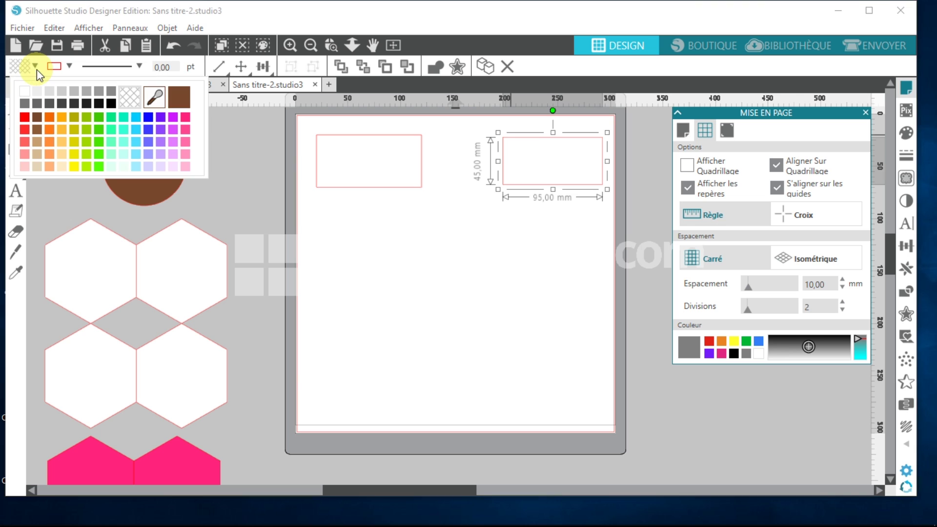
{"action": "left_click", "coordinate": [188, 126]}
{"action": "left_click", "coordinate": [548, 176]}
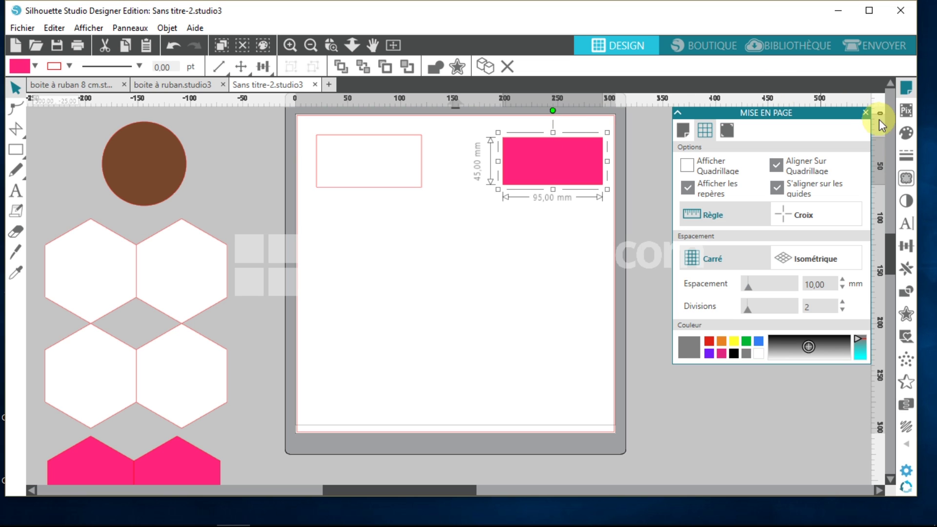
Step: Duplicate the pink rectangle downward five times to form a vertical column of six
{"action": "left_click", "coordinate": [866, 113]}
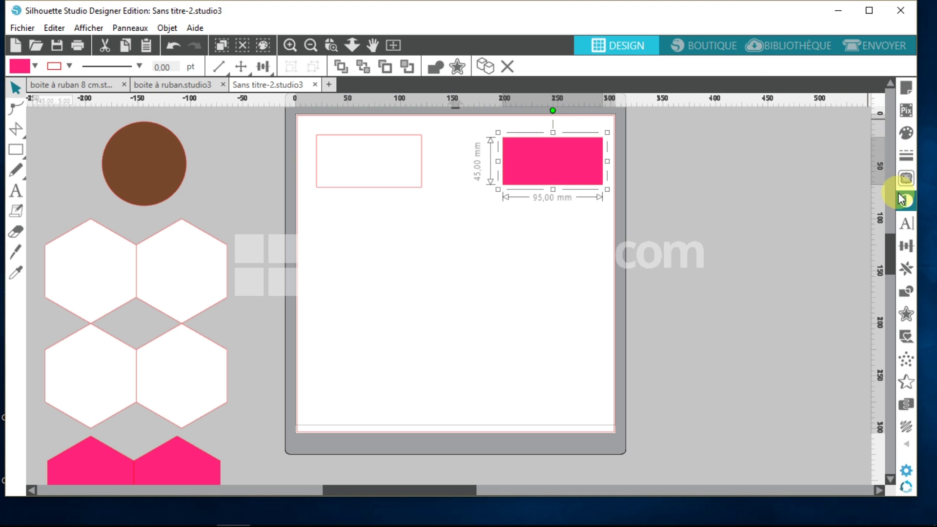
{"action": "left_click", "coordinate": [906, 276]}
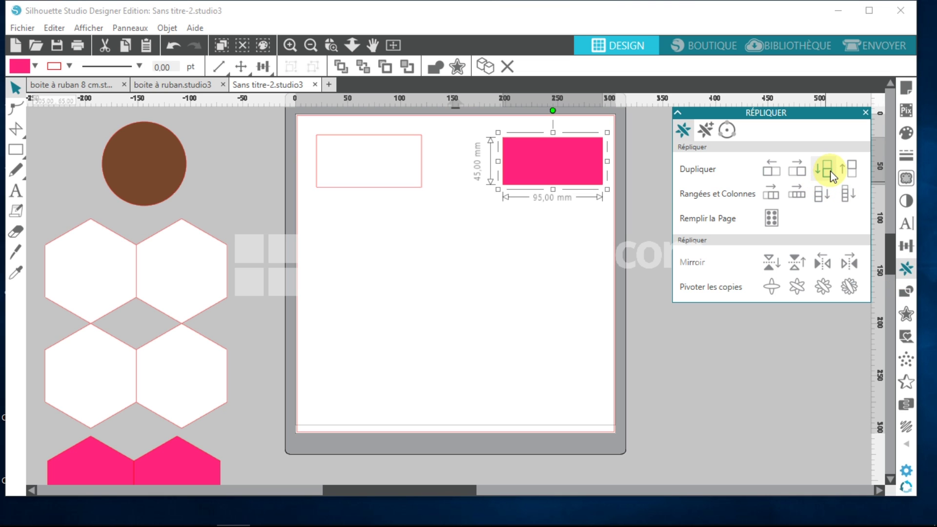
{"action": "left_click", "coordinate": [832, 174]}
{"action": "left_click", "coordinate": [832, 174]}
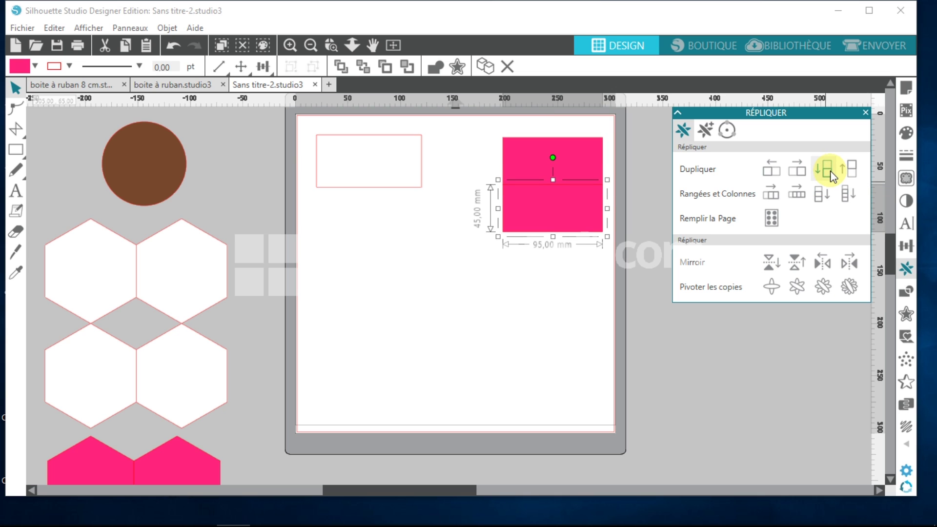
{"action": "left_click", "coordinate": [832, 175]}
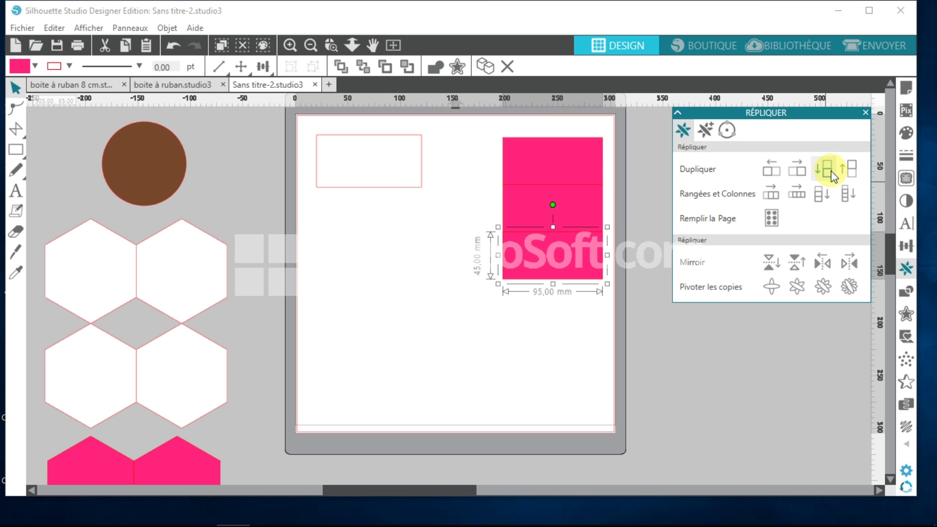
{"action": "left_click", "coordinate": [832, 175]}
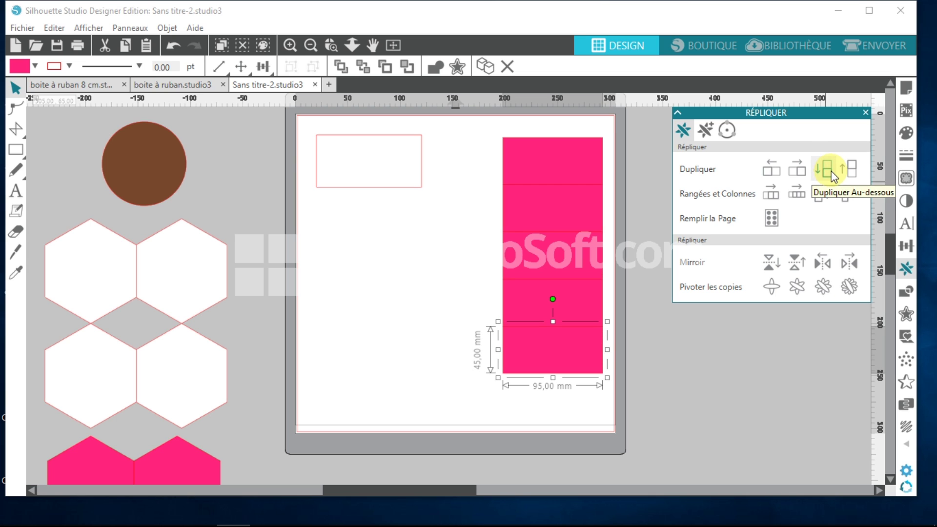
{"action": "left_click", "coordinate": [832, 174]}
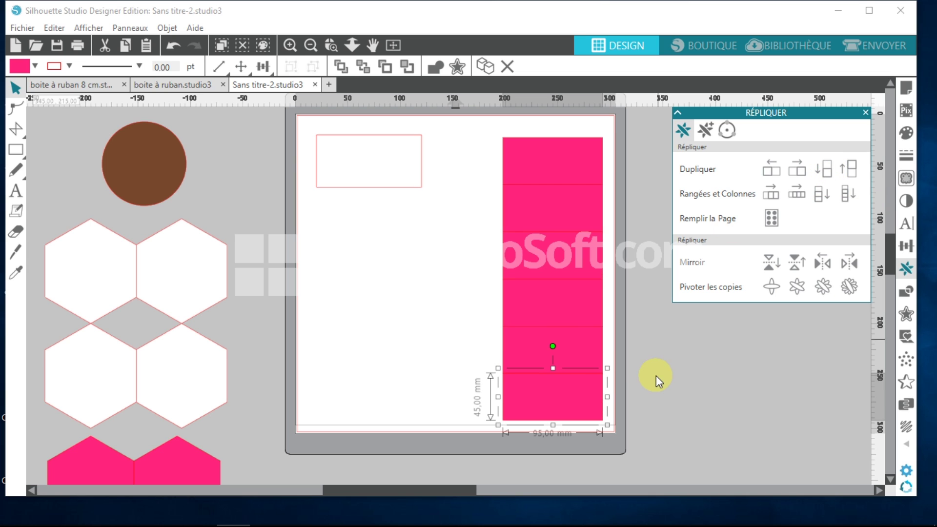
Step: Group the six pink rectangles and move the group off the page to the right
{"action": "left_click", "coordinate": [629, 364]}
{"action": "left_click_drag", "start_coordinate": [492, 130], "coordinate": [600, 389]}
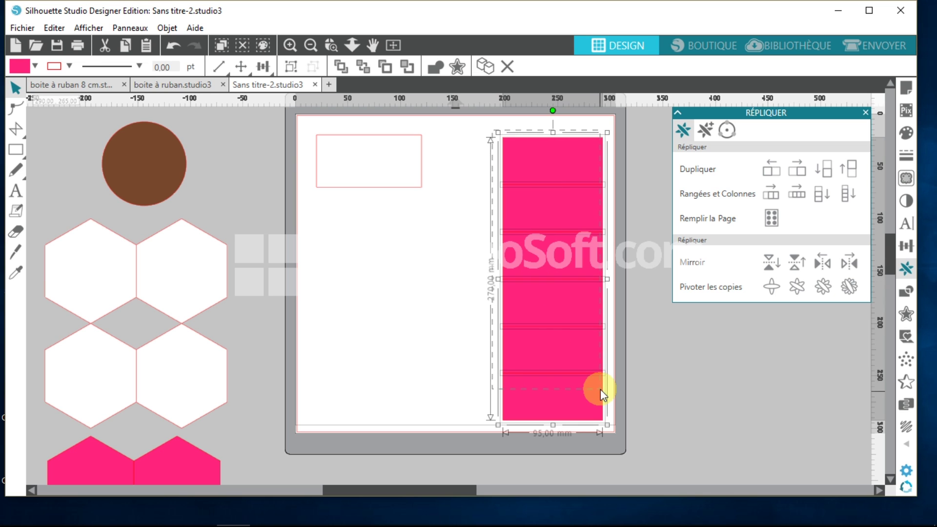
{"action": "right_click", "coordinate": [558, 307]}
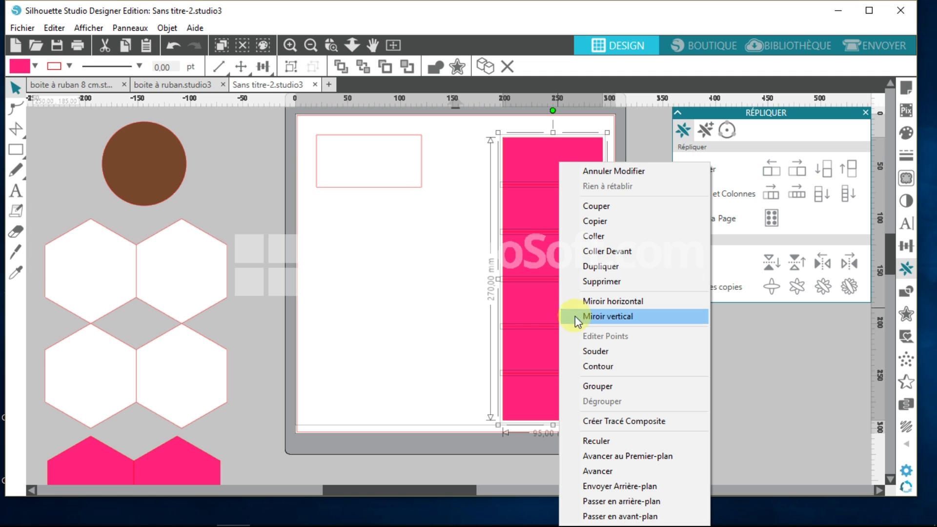
{"action": "left_click", "coordinate": [587, 386]}
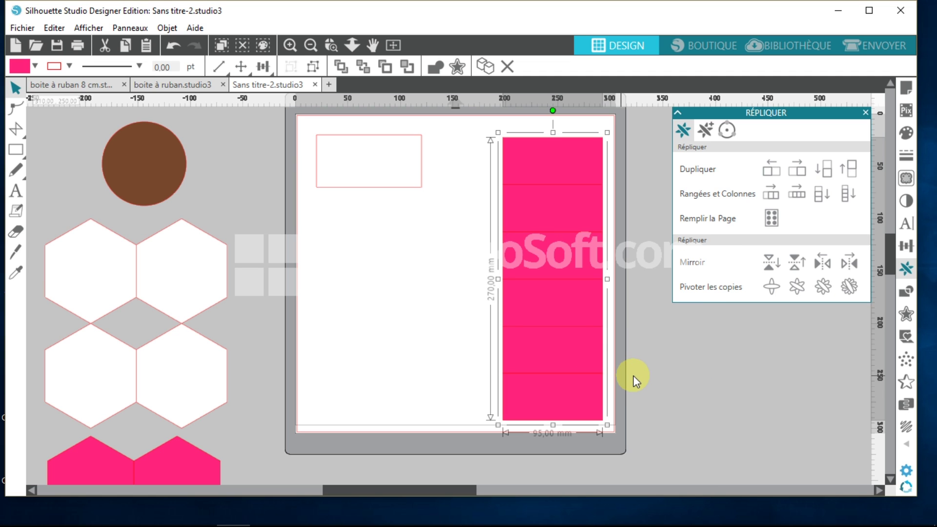
{"action": "left_click", "coordinate": [600, 341]}
{"action": "left_click", "coordinate": [577, 340]}
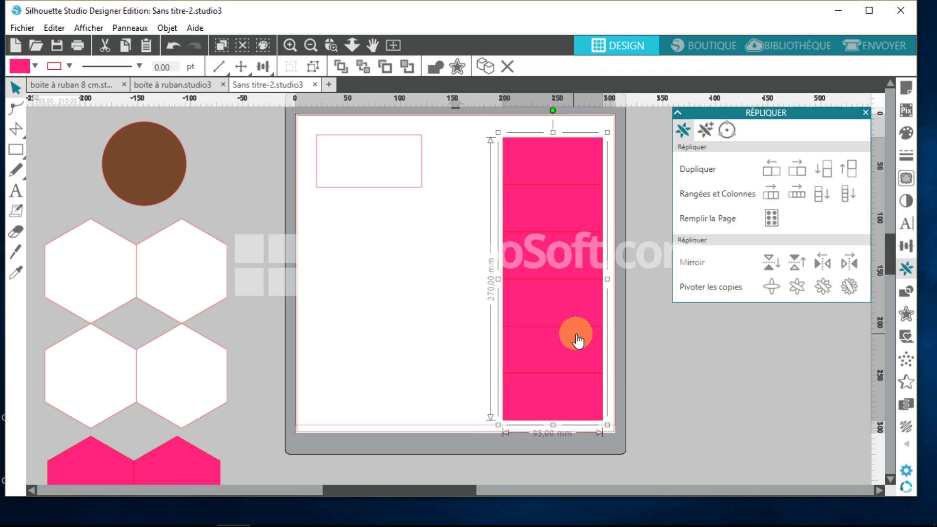
{"action": "left_click_drag", "start_coordinate": [577, 340], "coordinate": [718, 324]}
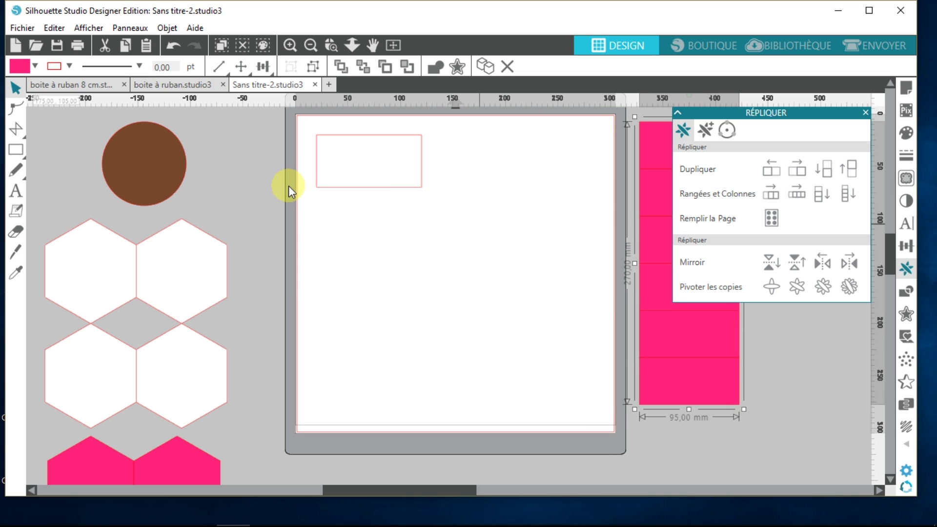
Step: Trace an open polyline along the left, bottom and right sides of the 100 mm rectangle
{"action": "left_click", "coordinate": [335, 192]}
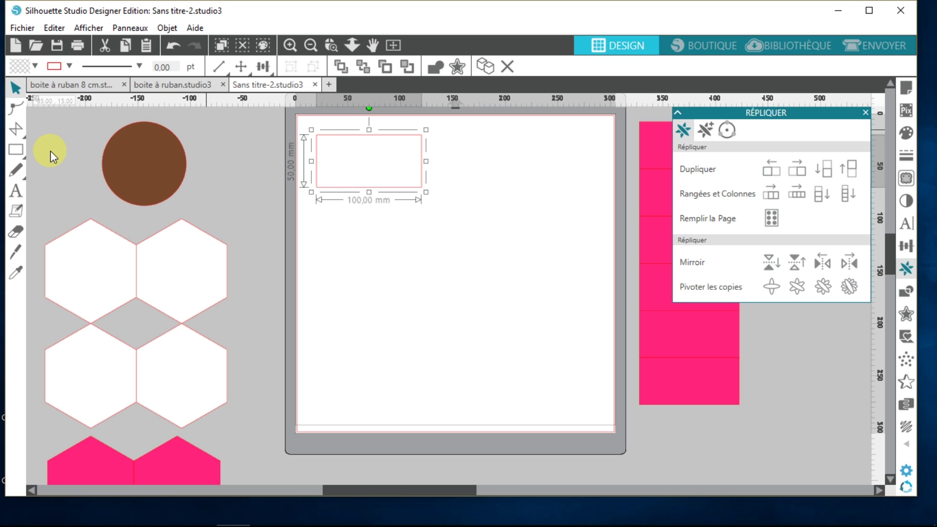
{"action": "left_click", "coordinate": [20, 131]}
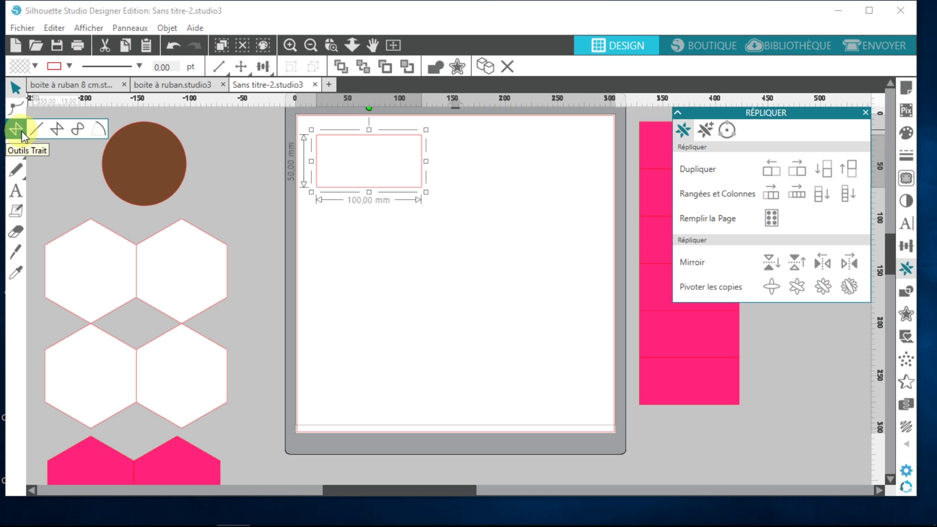
{"action": "left_click", "coordinate": [55, 132]}
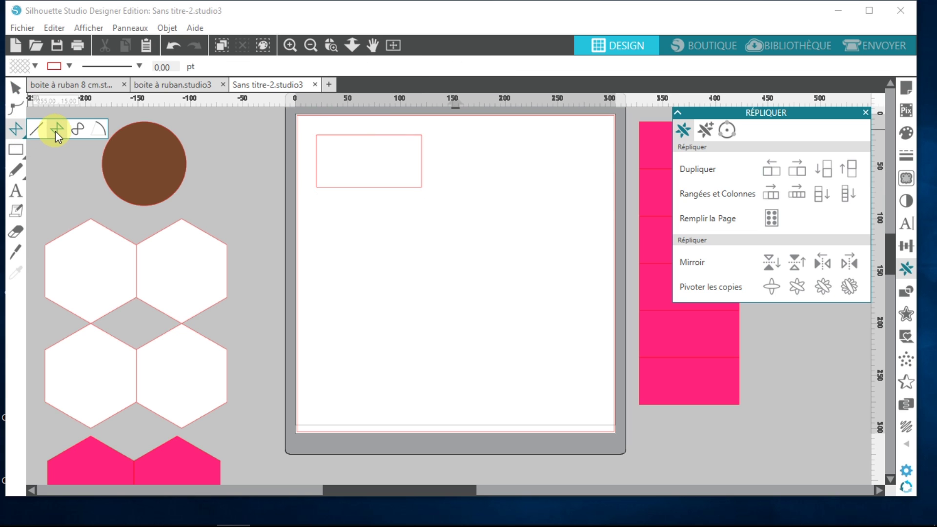
{"action": "left_click", "coordinate": [322, 139]}
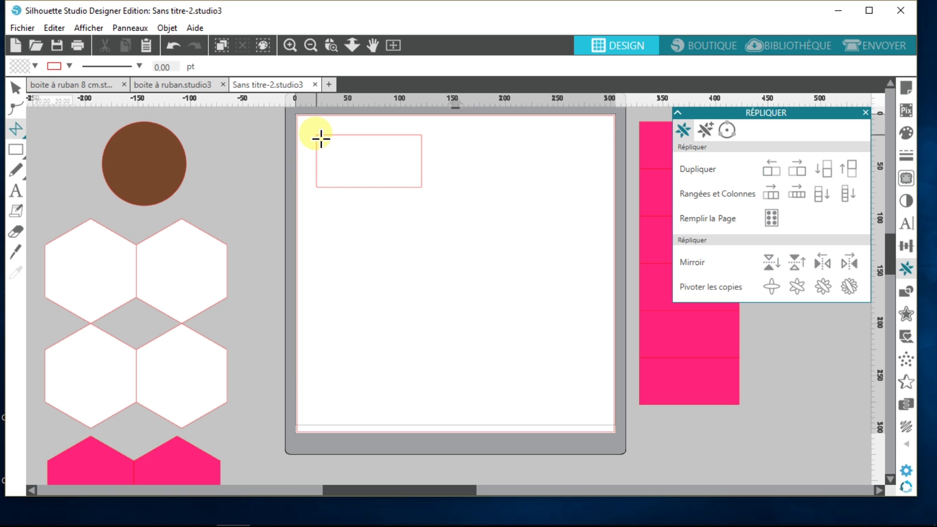
{"action": "left_click", "coordinate": [317, 135]}
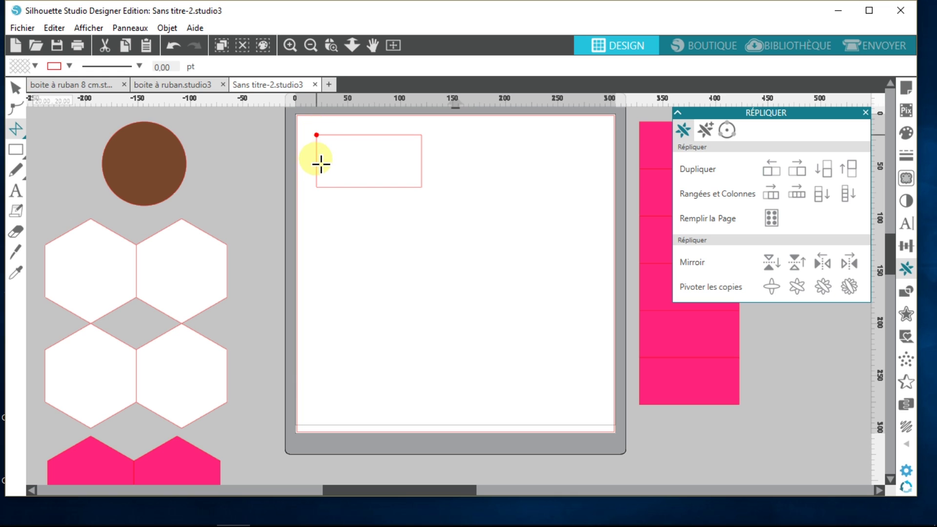
{"action": "left_click", "coordinate": [318, 192]}
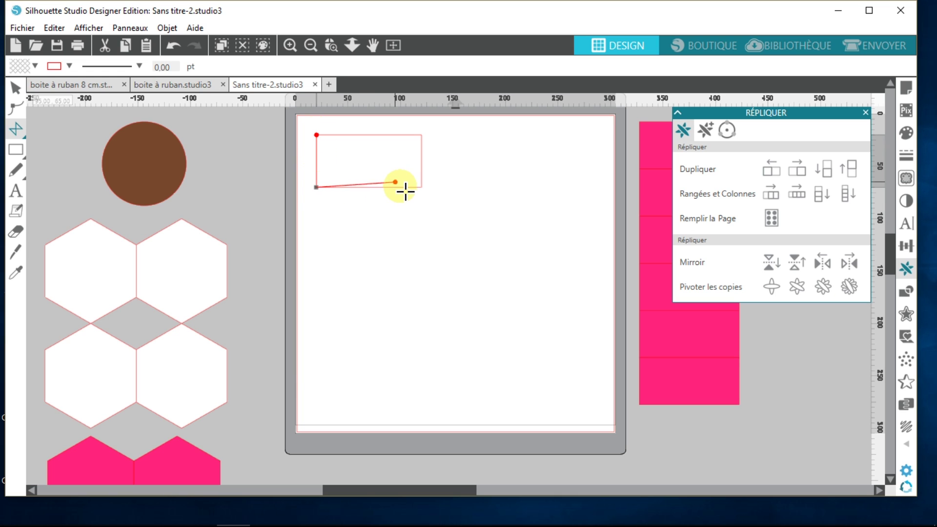
{"action": "left_click", "coordinate": [428, 194]}
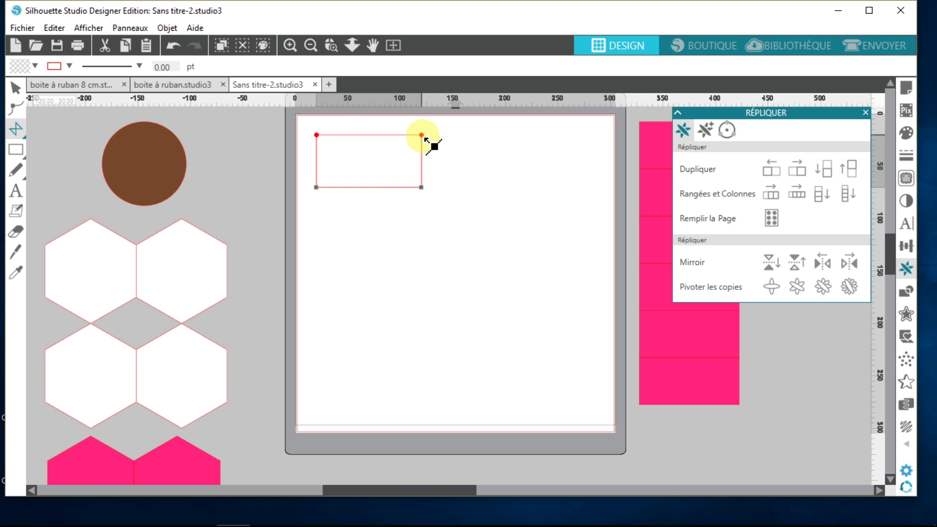
{"action": "left_click", "coordinate": [424, 138]}
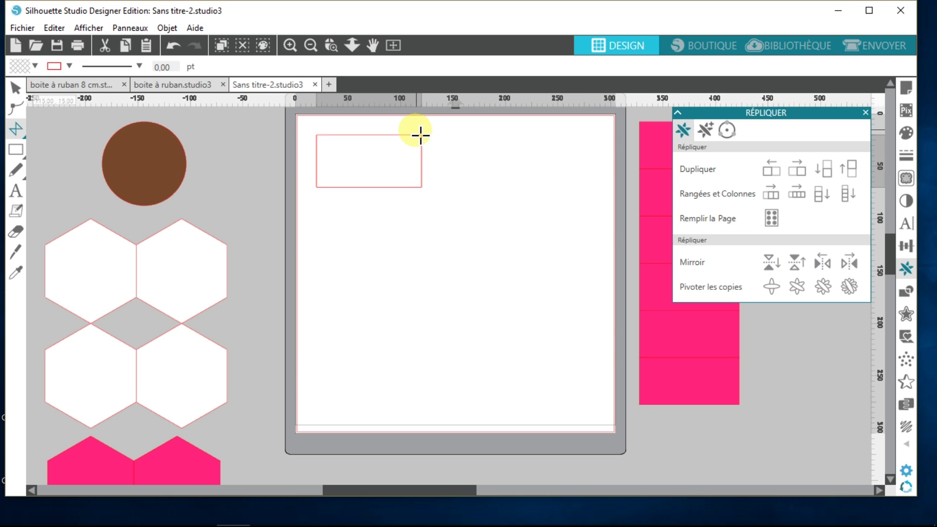
Step: Move the 100 × 50 mm rectangle off the traced polyline to the upper-right area of the page
{"action": "key", "text": "Escape"}
{"action": "left_click_drag", "start_coordinate": [410, 141], "coordinate": [567, 147]}
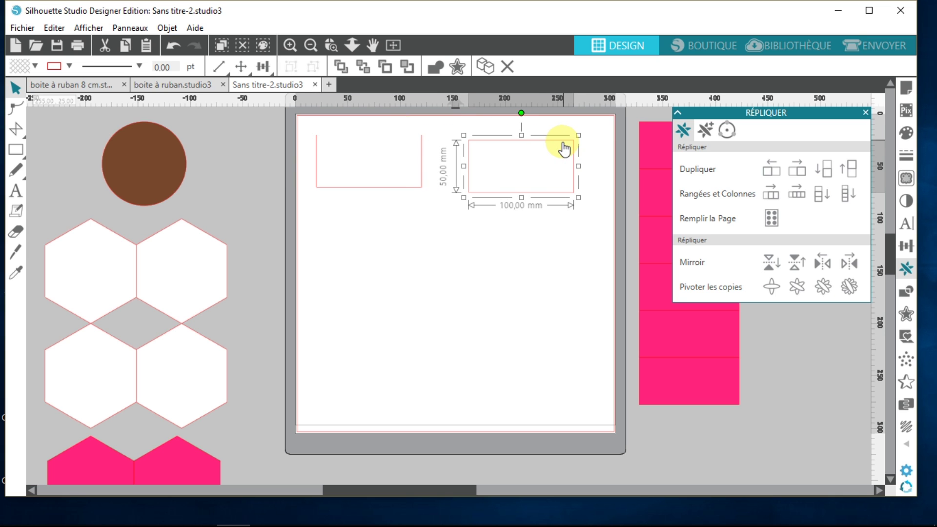
{"action": "left_click", "coordinate": [435, 196]}
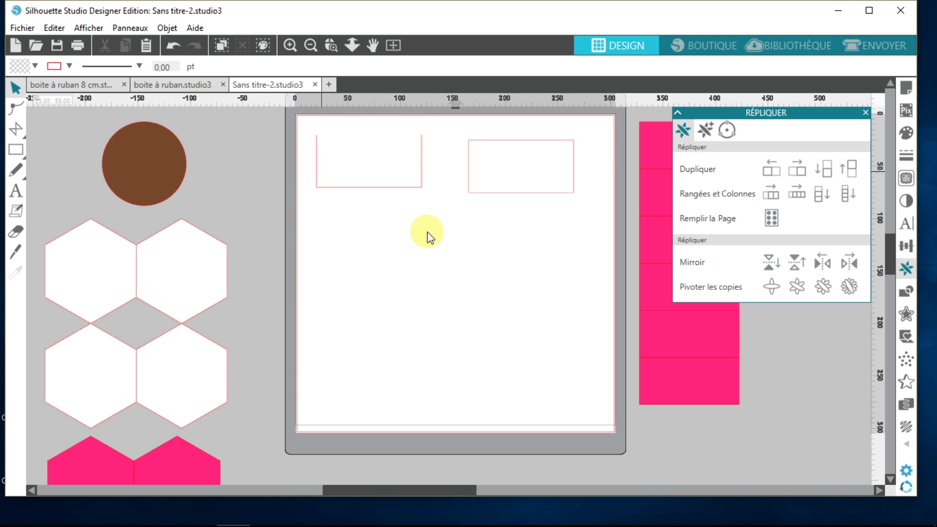
Step: Give the open three-sided polyline a medium-dashed line style and a blue line colour
{"action": "left_click_drag", "start_coordinate": [433, 198], "coordinate": [297, 125]}
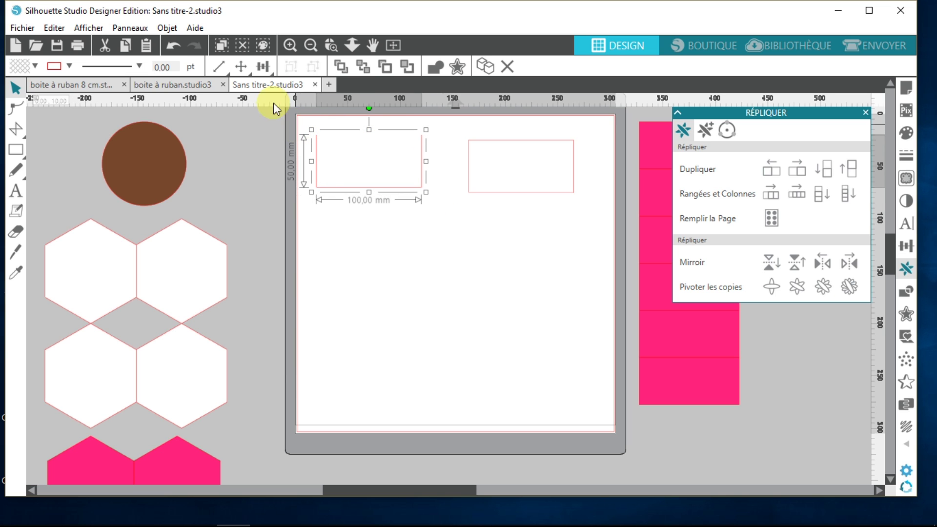
{"action": "left_click", "coordinate": [140, 66]}
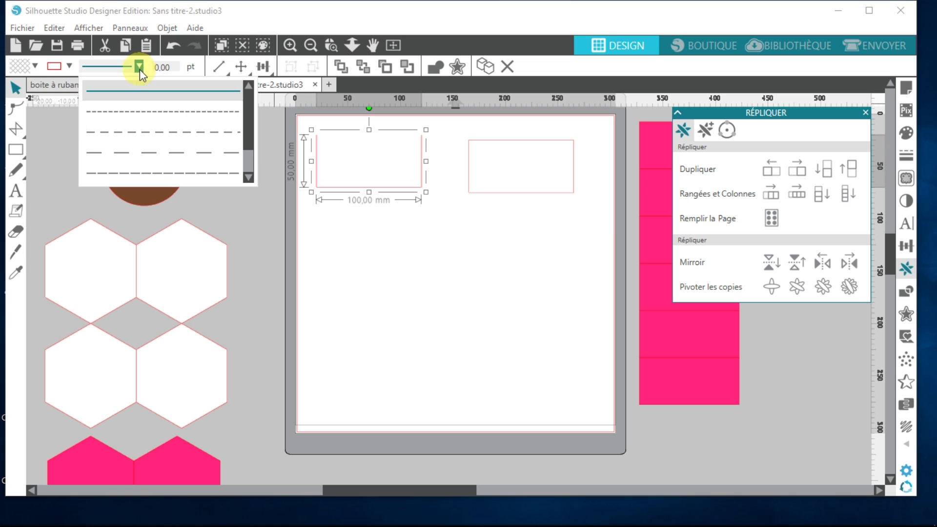
{"action": "left_click", "coordinate": [137, 138]}
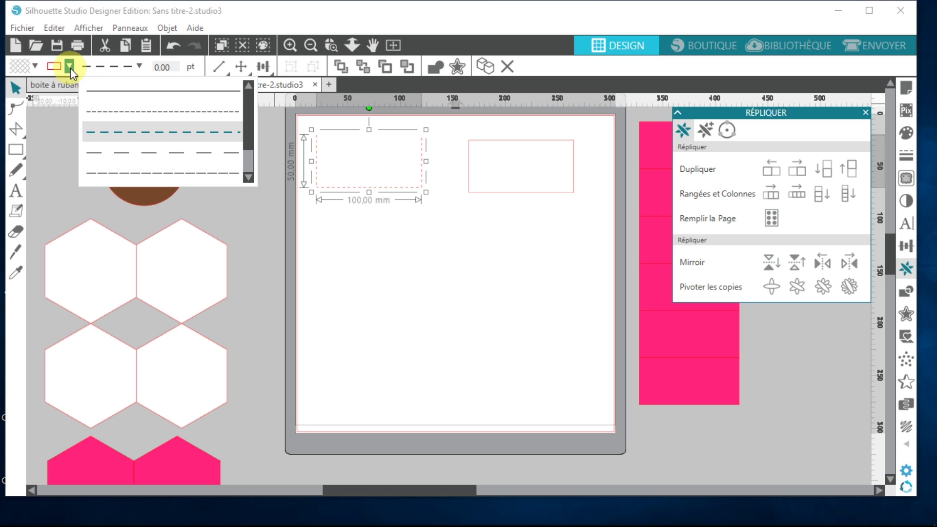
{"action": "left_click", "coordinate": [467, 201]}
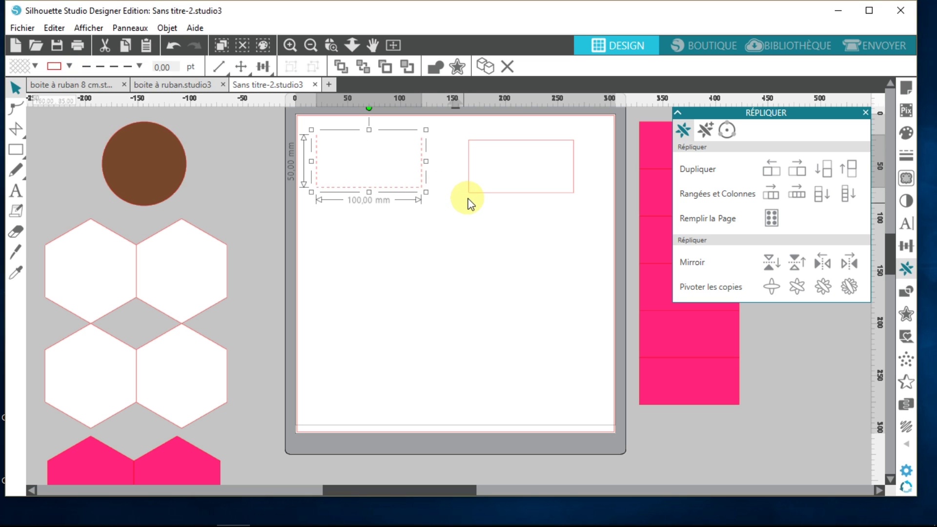
{"action": "left_click", "coordinate": [71, 68]}
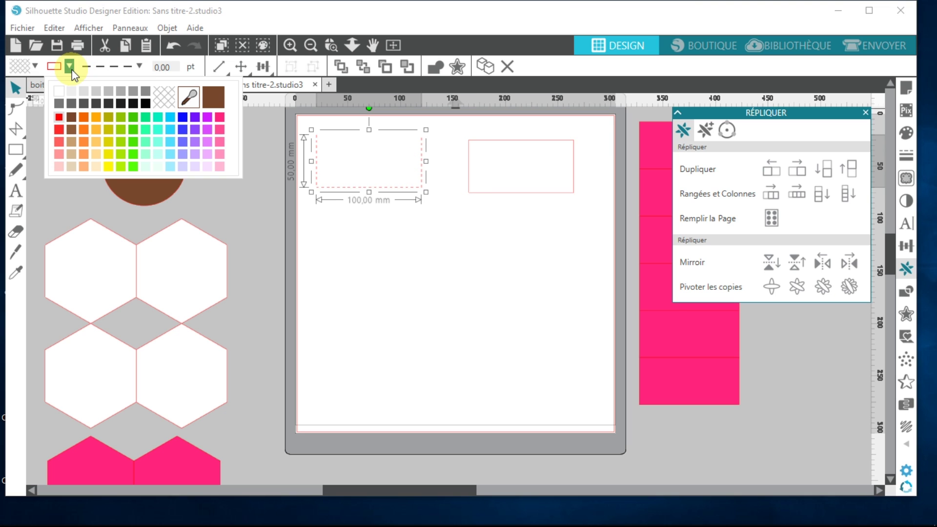
{"action": "left_click", "coordinate": [186, 120]}
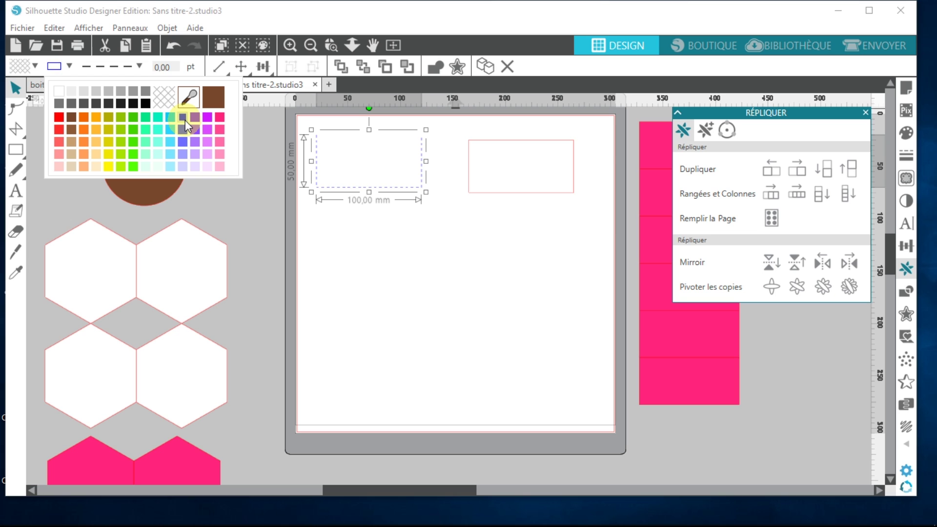
{"action": "left_click", "coordinate": [315, 198]}
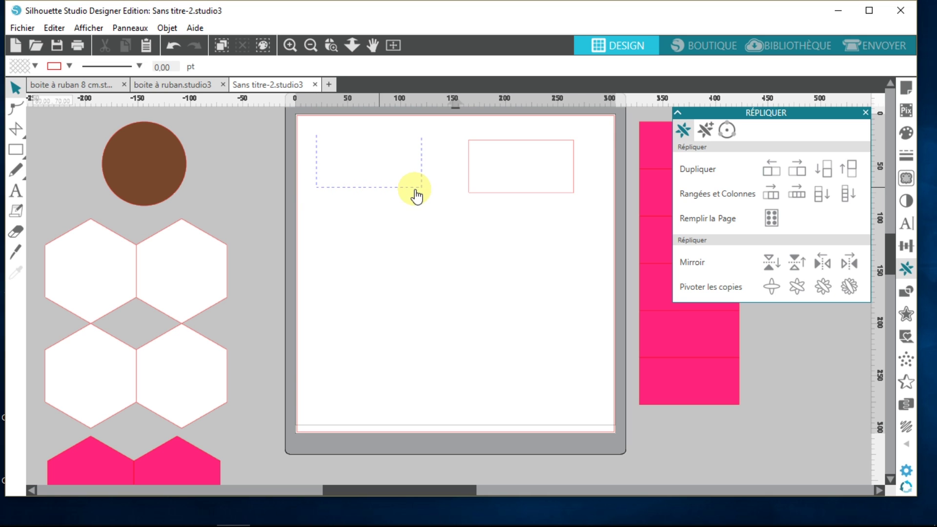
Step: Display the page grid and draw a tapered glue tab about 10 mm wide along the polyline's left dashed side
{"action": "left_click", "coordinate": [16, 128]}
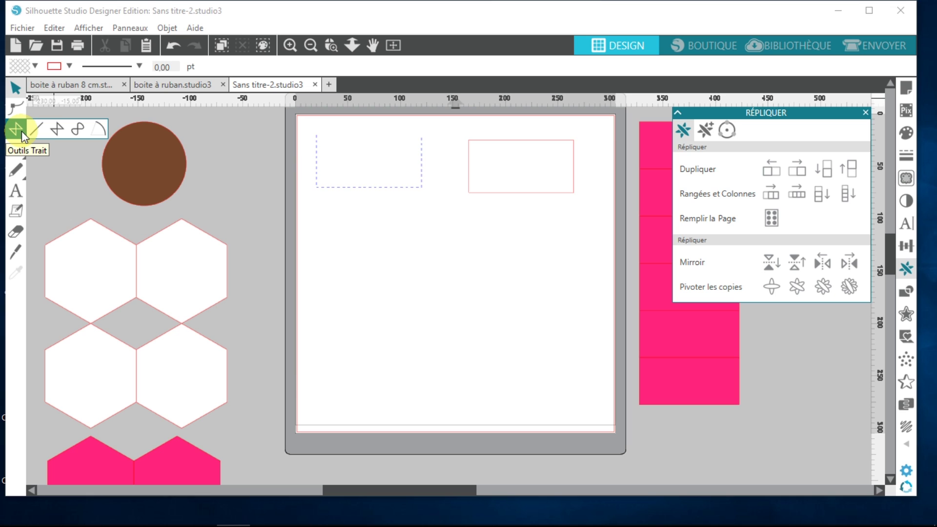
{"action": "left_click", "coordinate": [55, 130]}
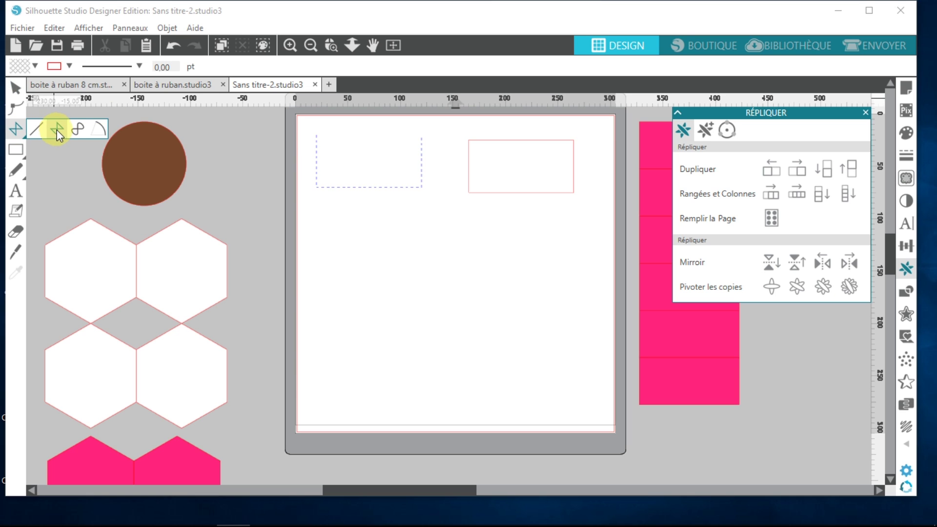
{"action": "left_click", "coordinate": [317, 136]}
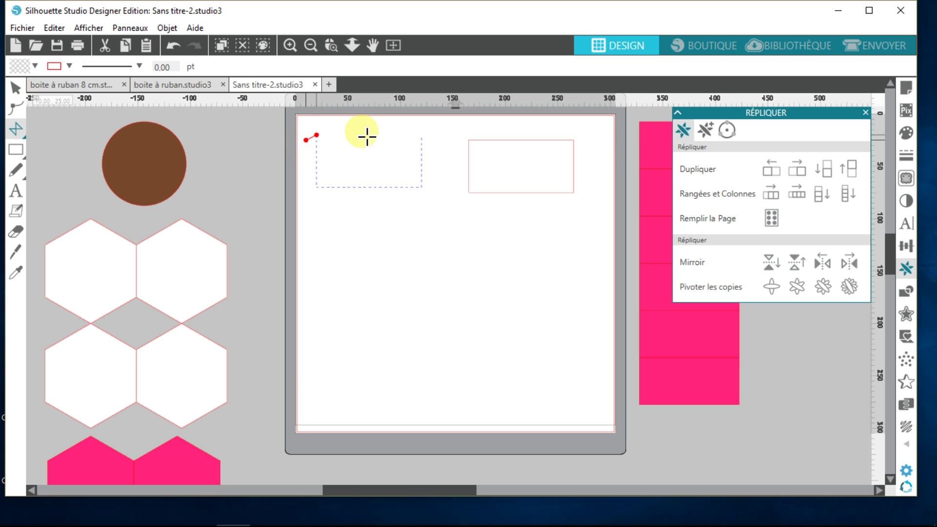
{"action": "left_click", "coordinate": [905, 88]}
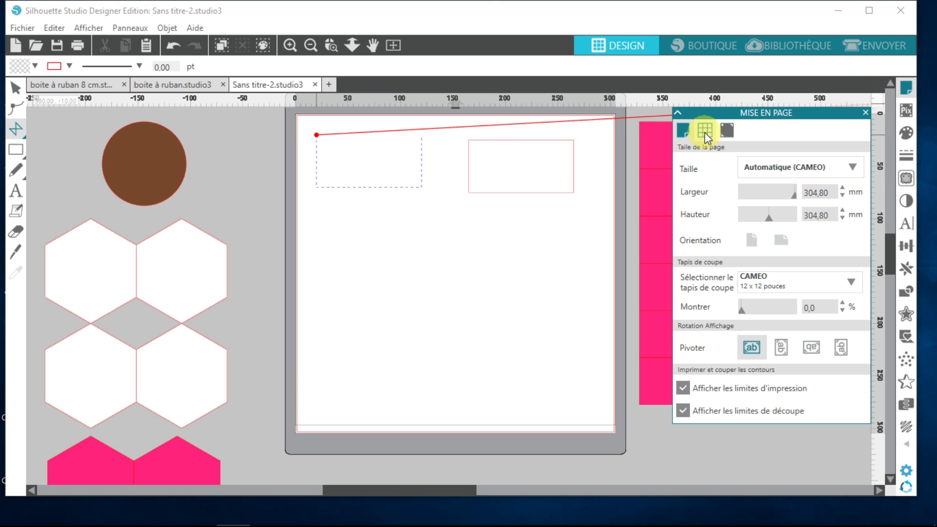
{"action": "left_click", "coordinate": [705, 132]}
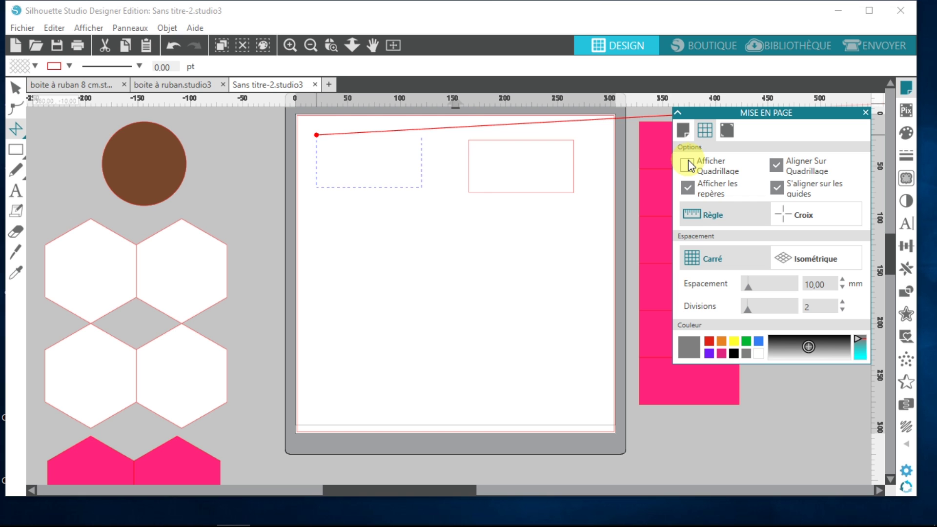
{"action": "left_click", "coordinate": [688, 164]}
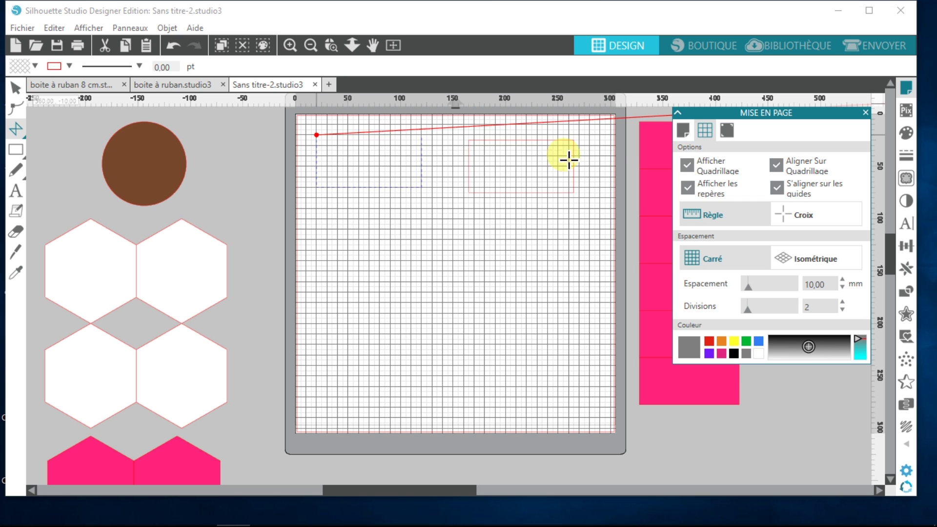
{"action": "left_click", "coordinate": [306, 140]}
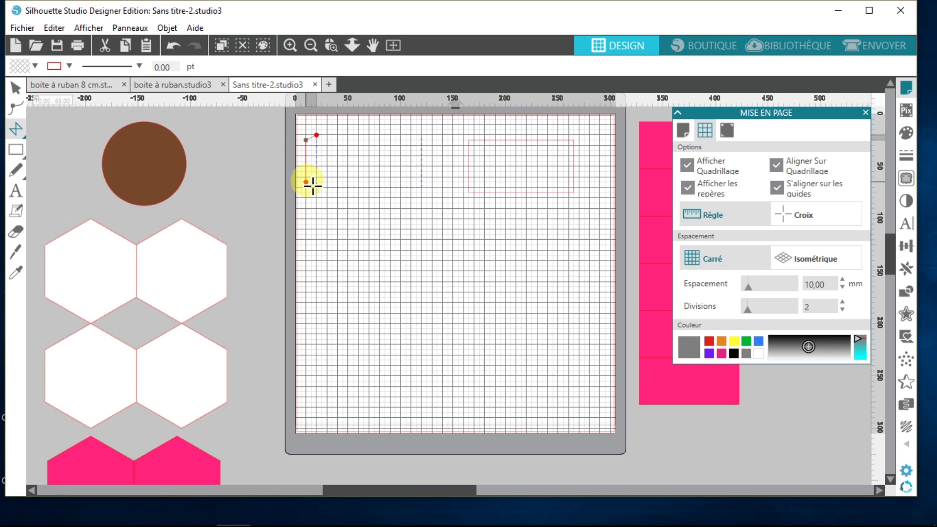
{"action": "left_click", "coordinate": [313, 184]}
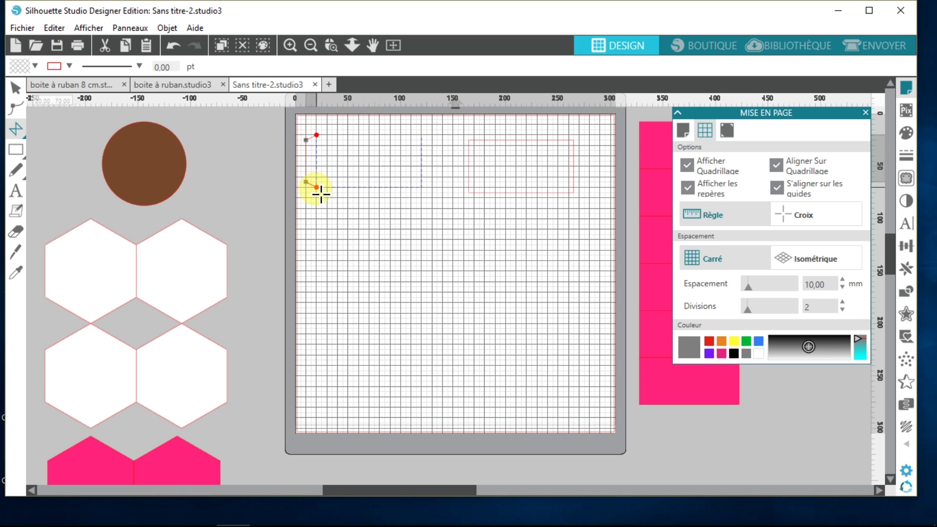
{"action": "double_click", "coordinate": [320, 193]}
Step: Draw a matching tapered glue tab about 10 mm wide along the right dashed side and hide the page grid
{"action": "left_click", "coordinate": [422, 188]}
{"action": "left_click", "coordinate": [432, 183]}
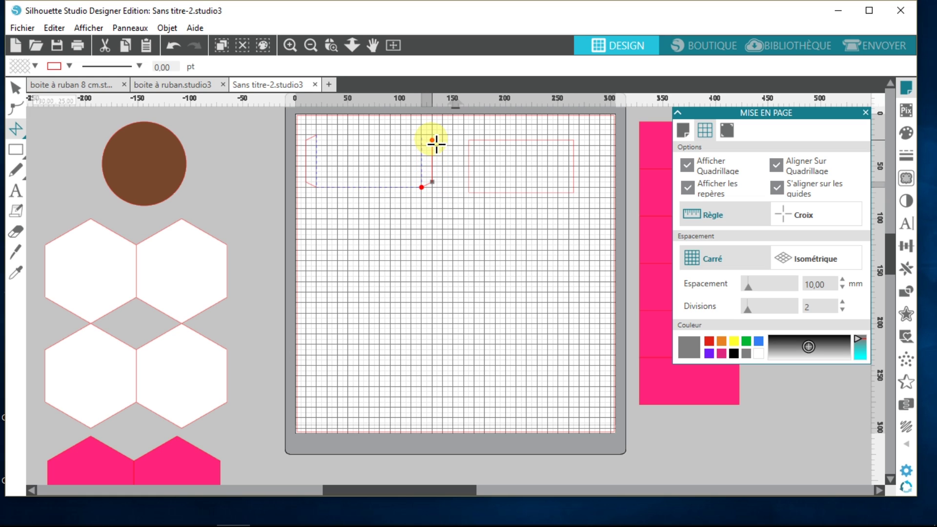
{"action": "double_click", "coordinate": [425, 141]}
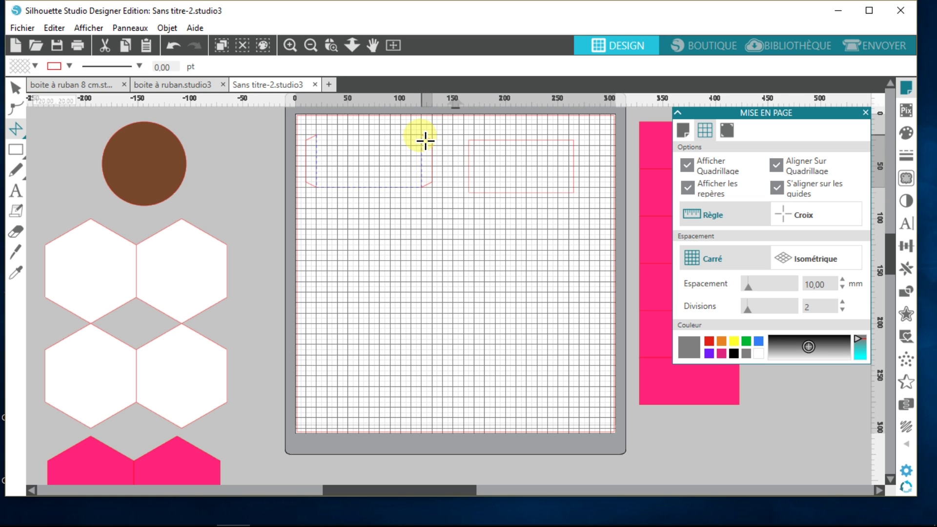
{"action": "key", "text": "Escape"}
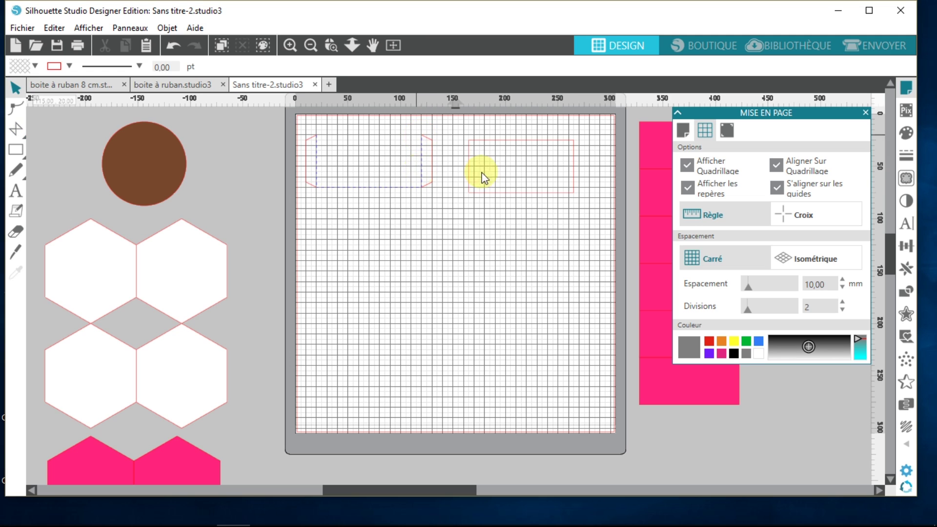
{"action": "left_click", "coordinate": [688, 163]}
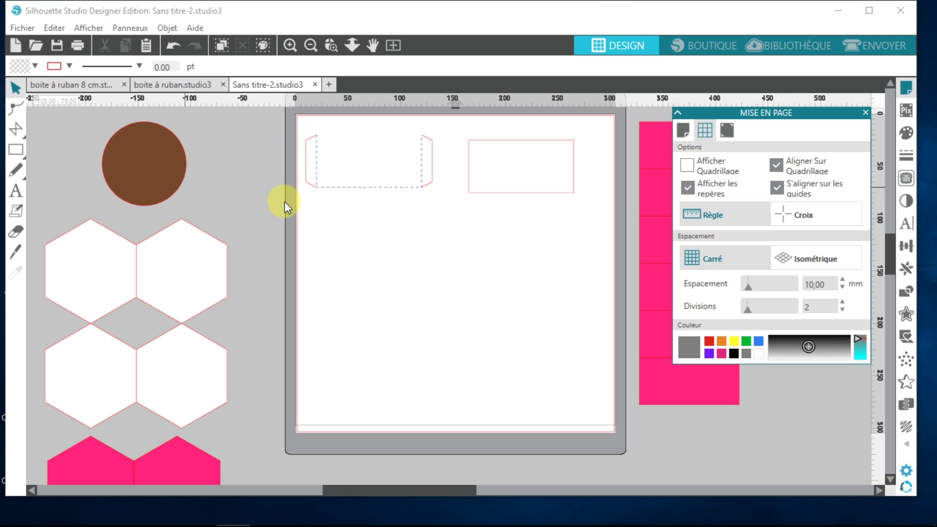
Step: Group the blue dashed fold lines with the two red glue tabs
{"action": "left_click", "coordinate": [397, 151]}
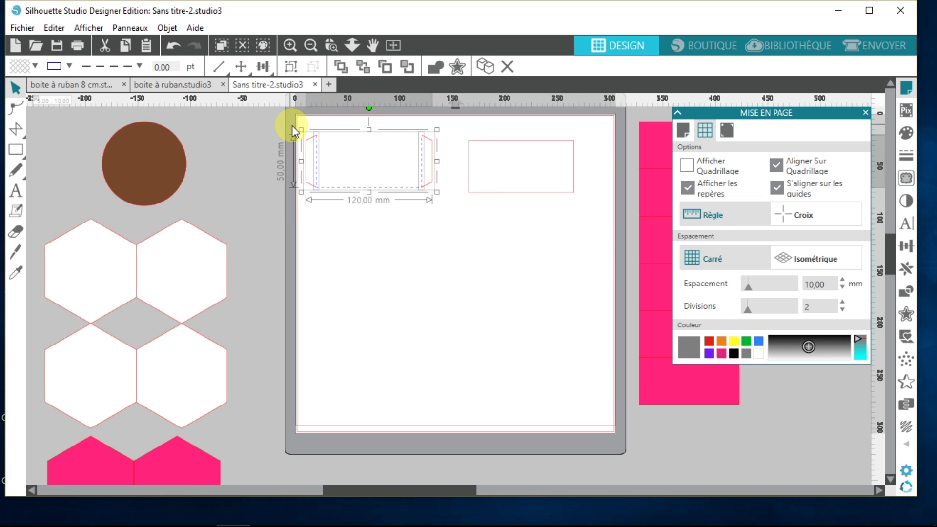
{"action": "right_click", "coordinate": [345, 157]}
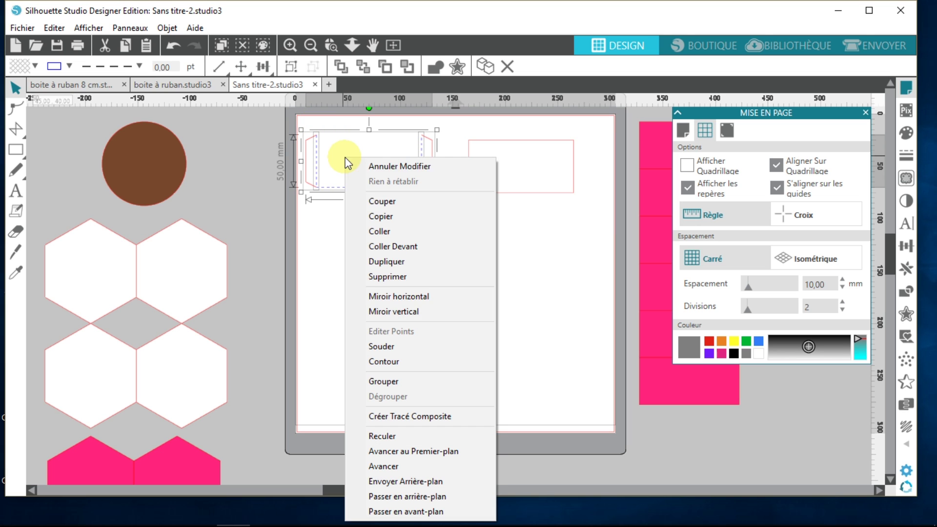
{"action": "left_click", "coordinate": [385, 381]}
{"action": "left_click", "coordinate": [405, 254]}
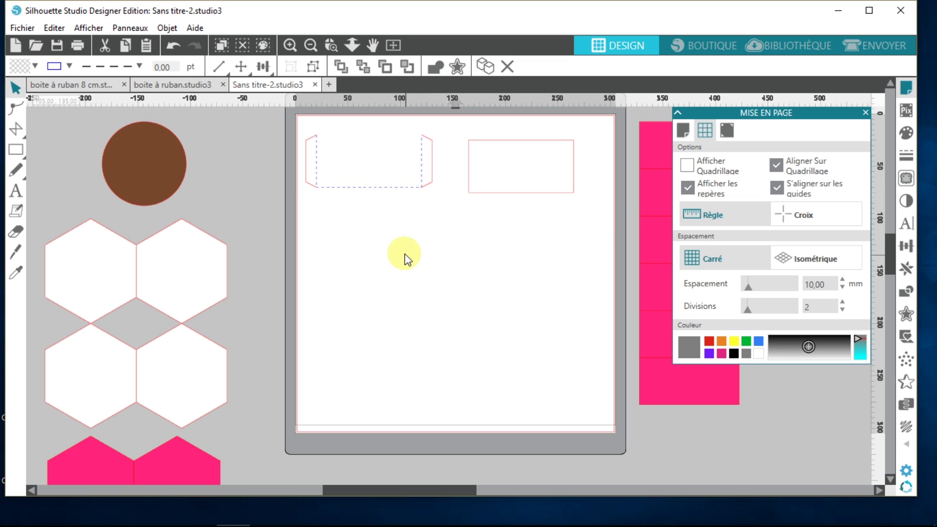
Step: Replace the page setup options with the replicate options and dismiss the browser notification covering them
{"action": "left_click", "coordinate": [430, 160]}
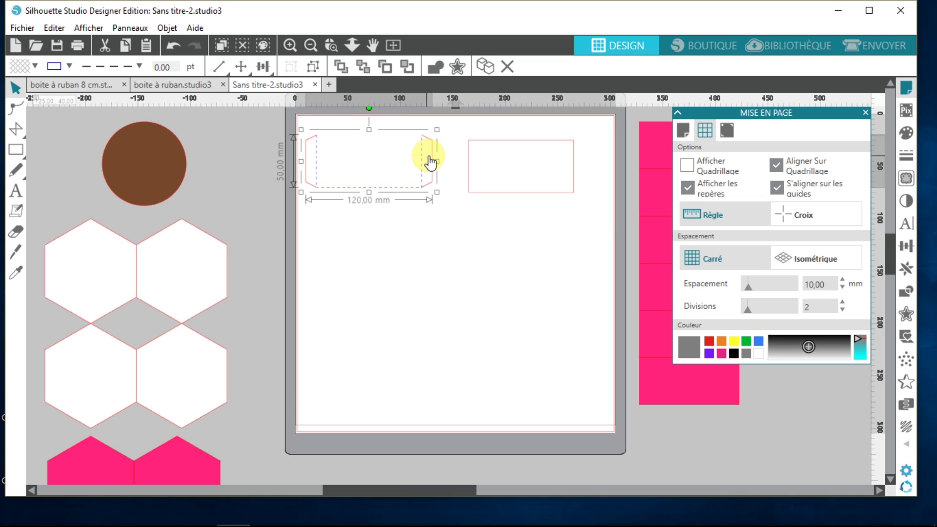
{"action": "left_click", "coordinate": [863, 113]}
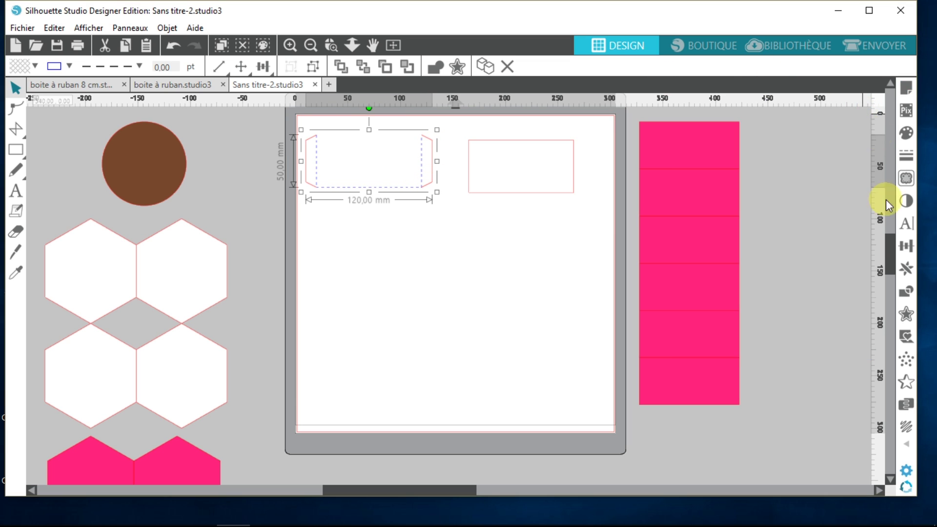
{"action": "left_click", "coordinate": [904, 267]}
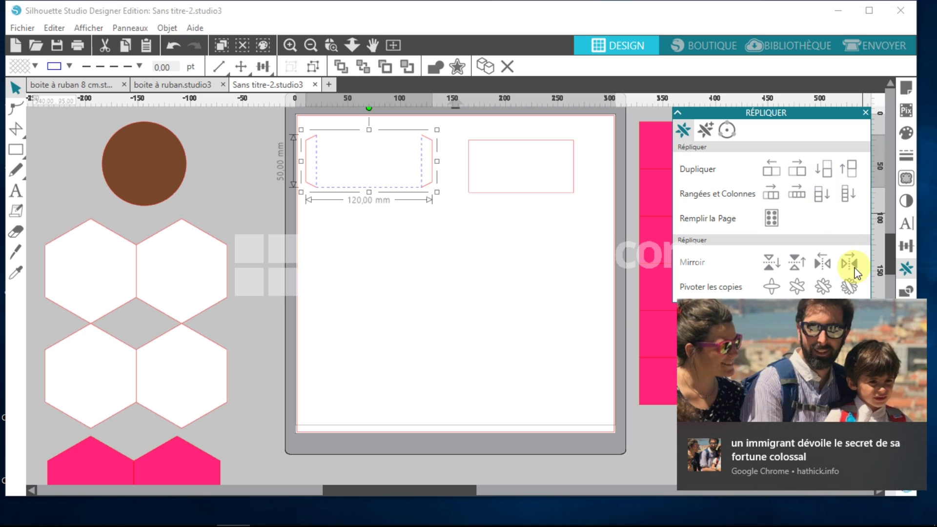
{"action": "mouse_move", "coordinate": [925, 444]}
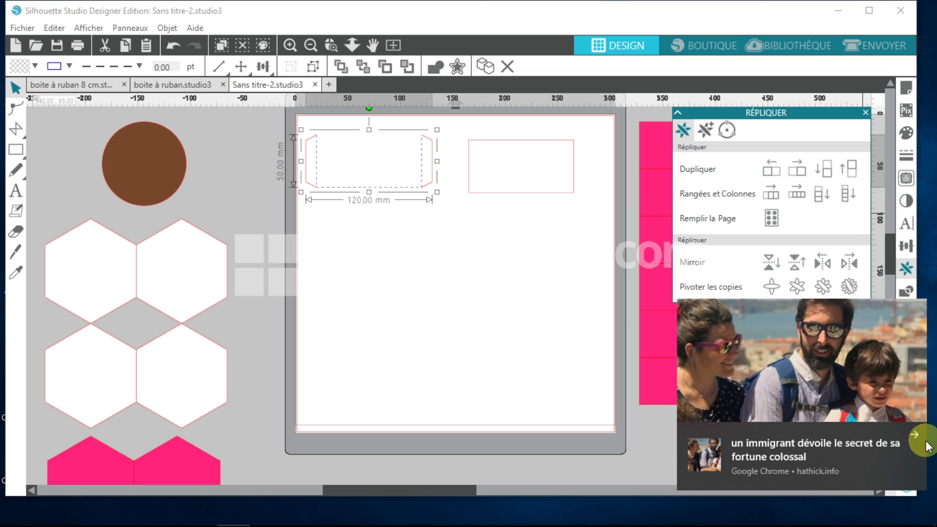
{"action": "left_click", "coordinate": [643, 455]}
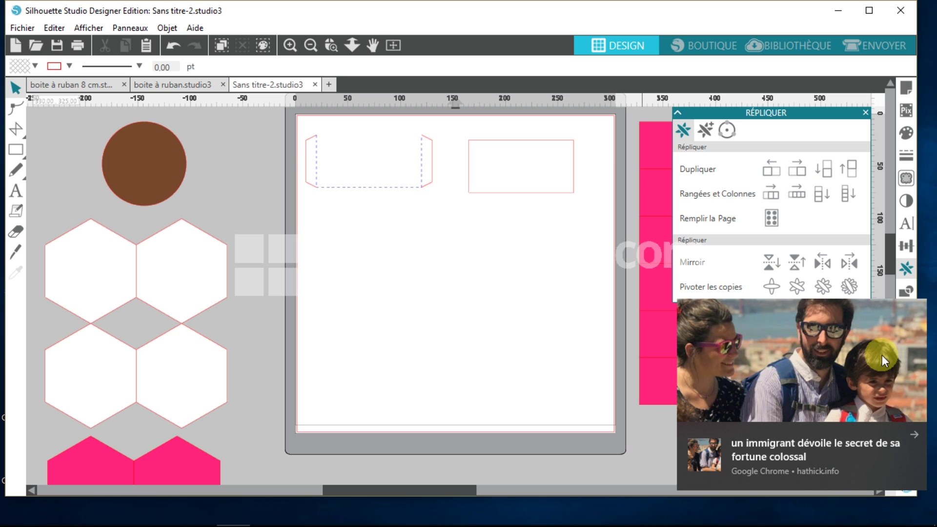
{"action": "left_click", "coordinate": [917, 433]}
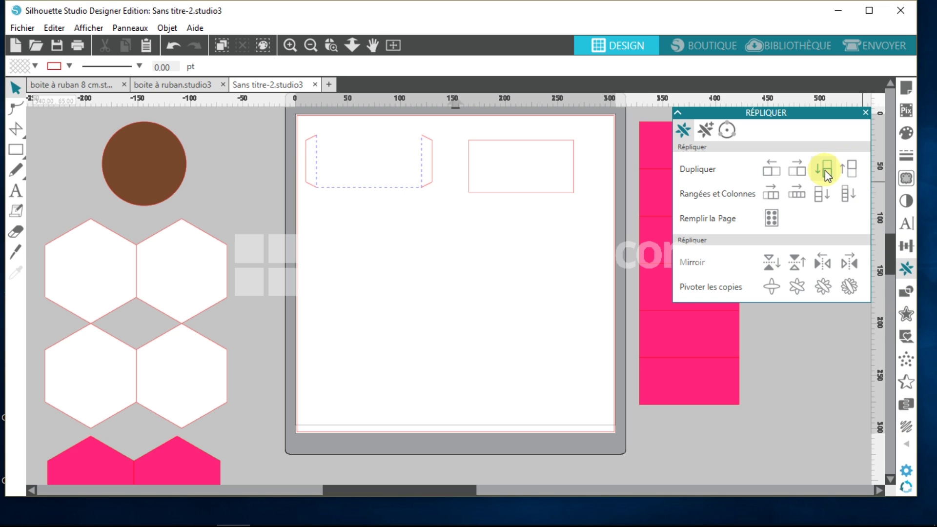
Step: Duplicate the grouped side panel downward four times to form a vertical strip of five
{"action": "left_click", "coordinate": [433, 163]}
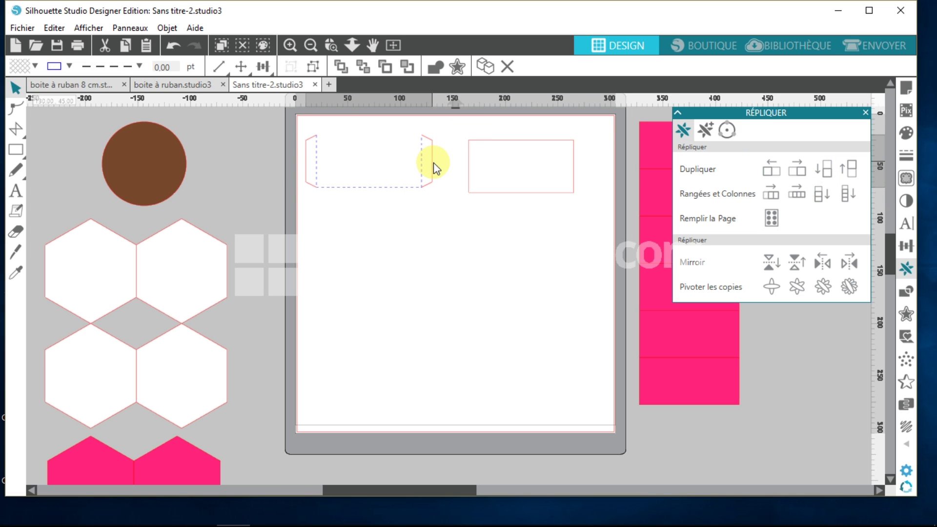
{"action": "left_click", "coordinate": [824, 170]}
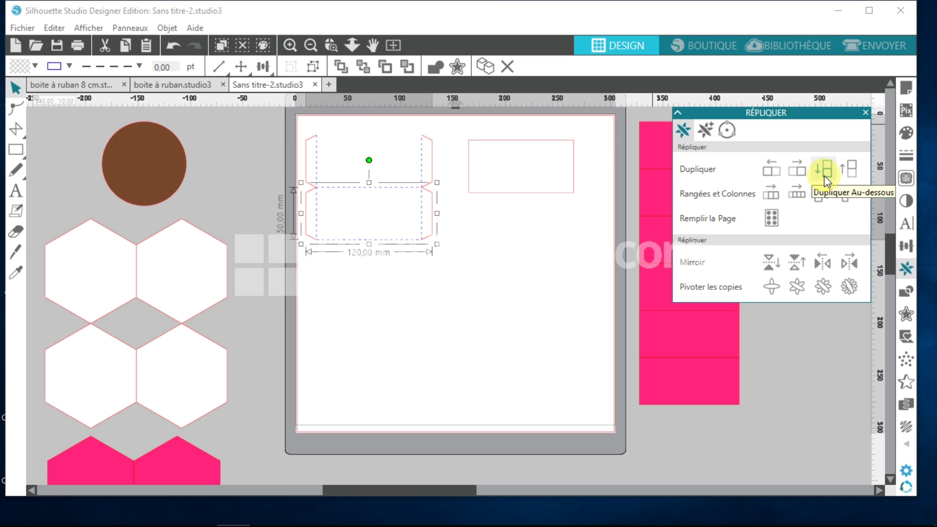
{"action": "left_click", "coordinate": [823, 170]}
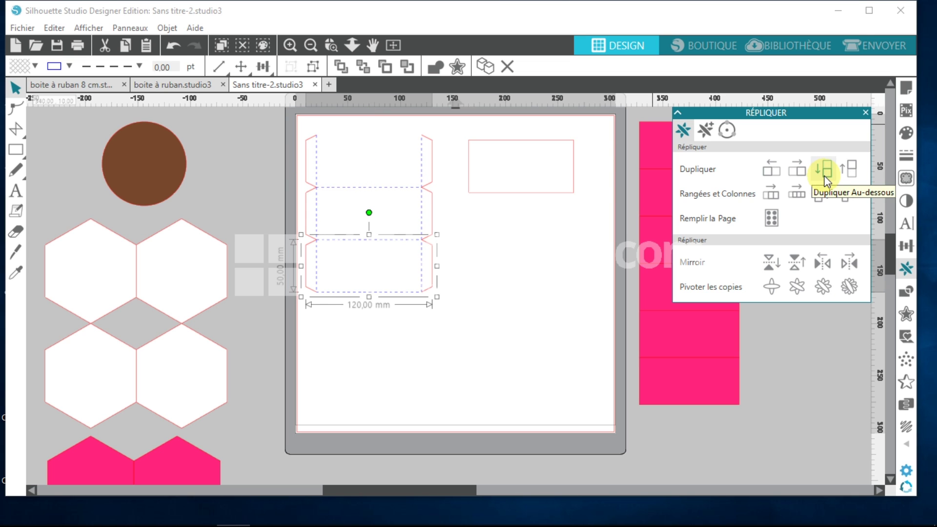
{"action": "left_click", "coordinate": [824, 179]}
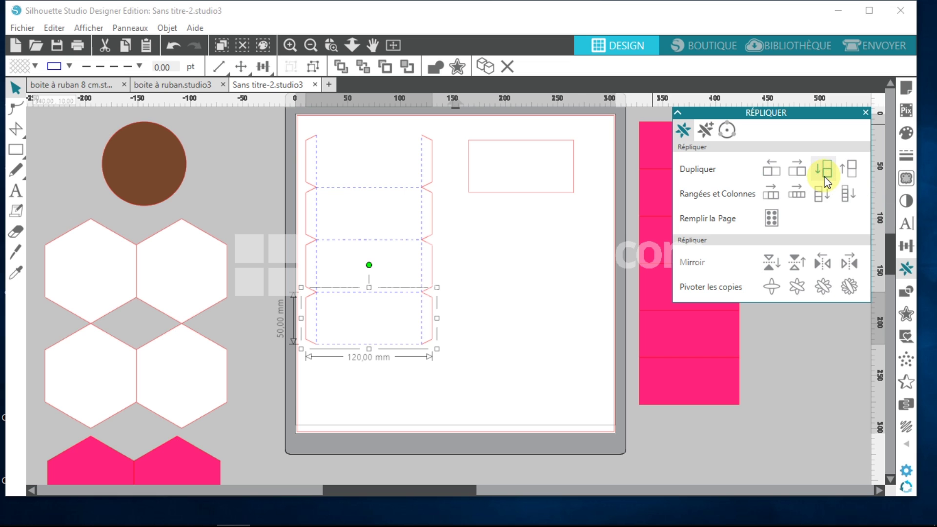
{"action": "left_click", "coordinate": [824, 178]}
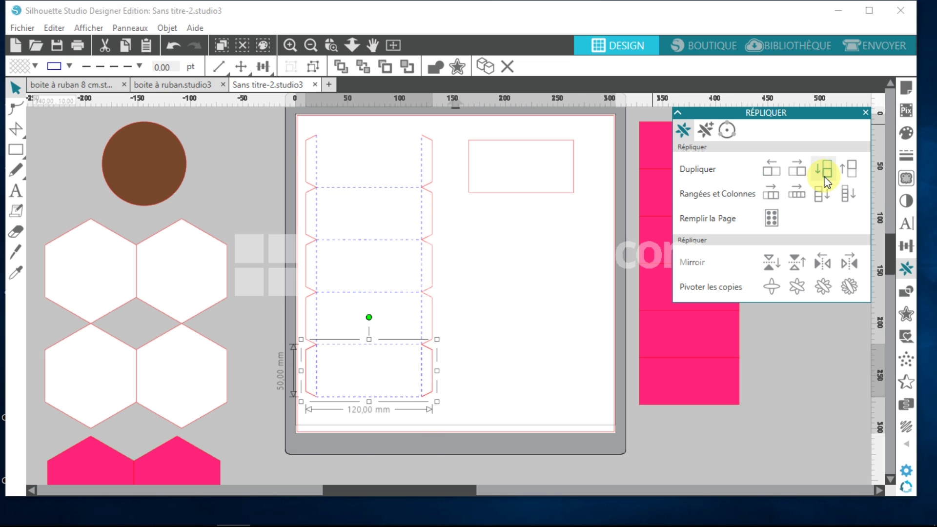
Step: Duplicate the bottom side panel downward once more to extend the strip to six panels
{"action": "left_click", "coordinate": [824, 178]}
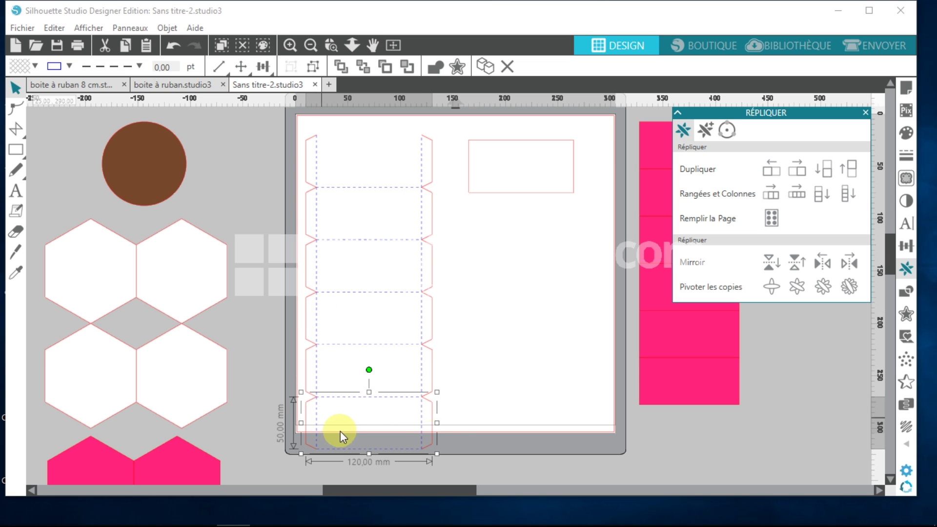
{"action": "left_click", "coordinate": [447, 455]}
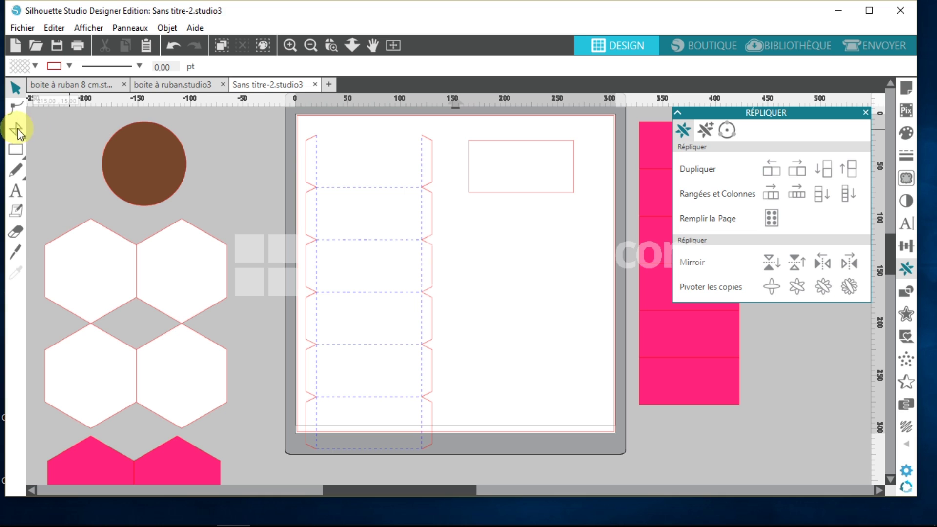
Step: Draw a straight solid red cut line about 100 mm long across the open top edge of the strip, between the dashed sides
{"action": "mouse_move", "coordinate": [13, 134]}
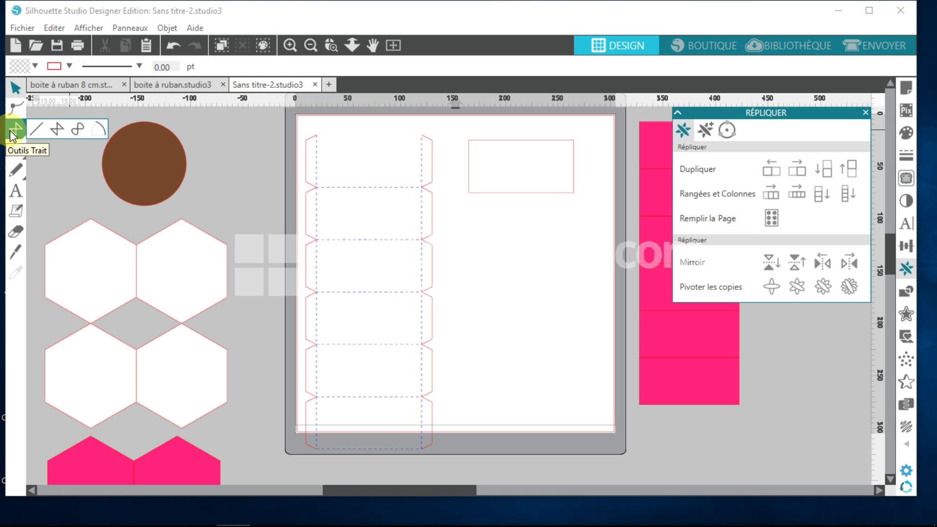
{"action": "left_click", "coordinate": [56, 130]}
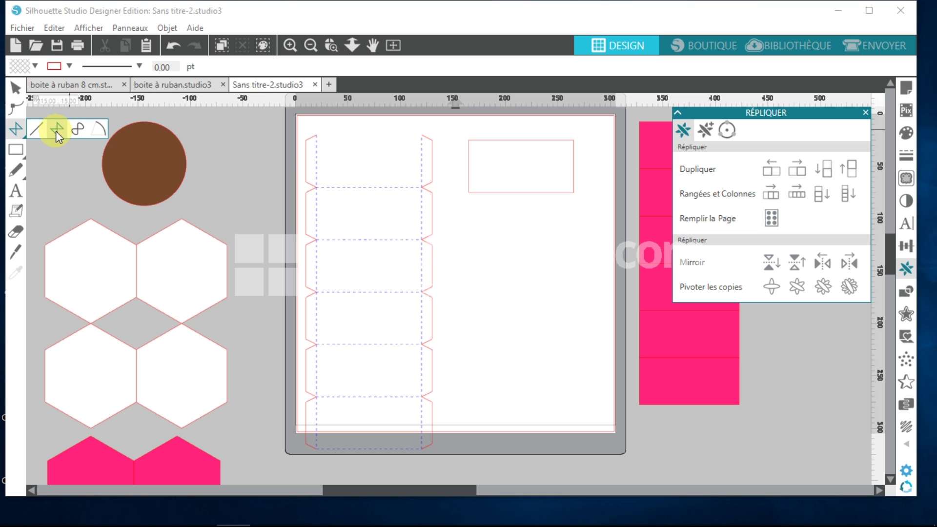
{"action": "left_click", "coordinate": [317, 135]}
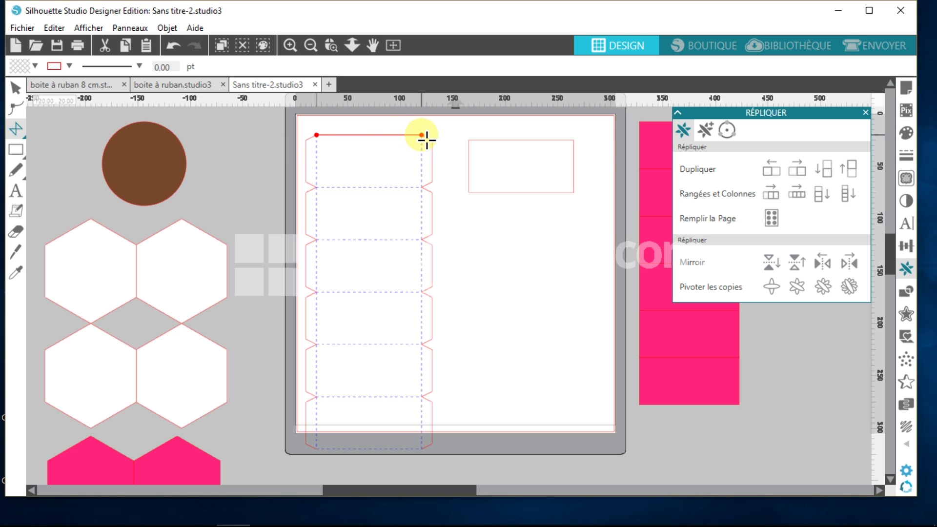
{"action": "left_click", "coordinate": [423, 136]}
{"action": "left_click", "coordinate": [422, 136]}
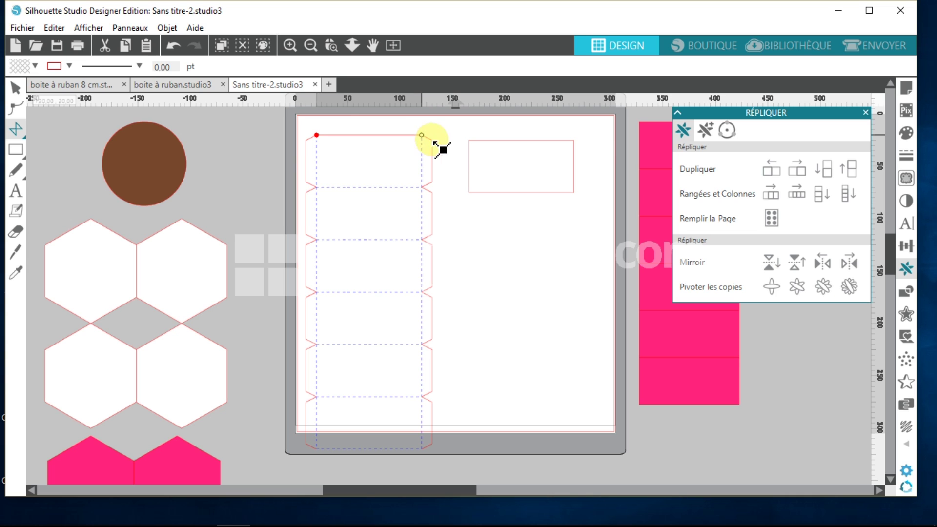
{"action": "left_click", "coordinate": [424, 139]}
{"action": "key", "text": "Escape"}
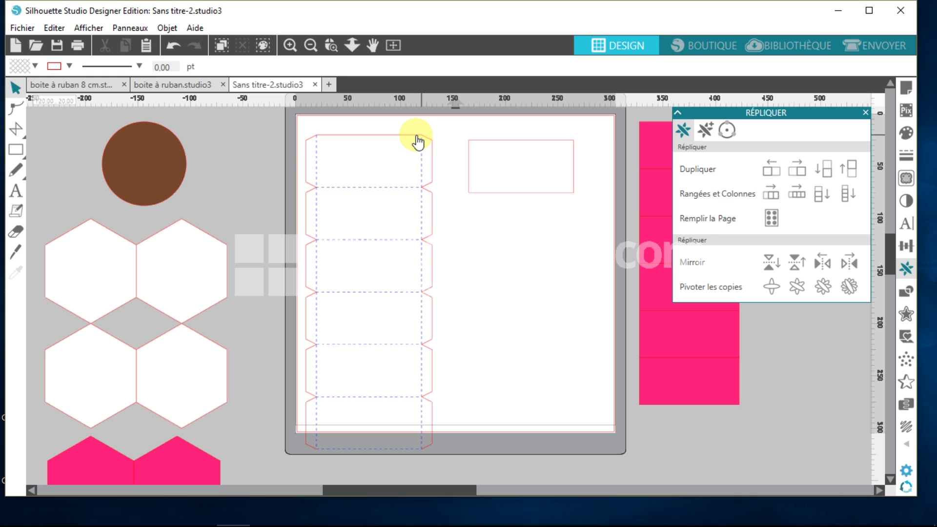
Step: Ungroup the bottom side panel to separate its dashed fold outline from its glue tabs
{"action": "left_click", "coordinate": [366, 451]}
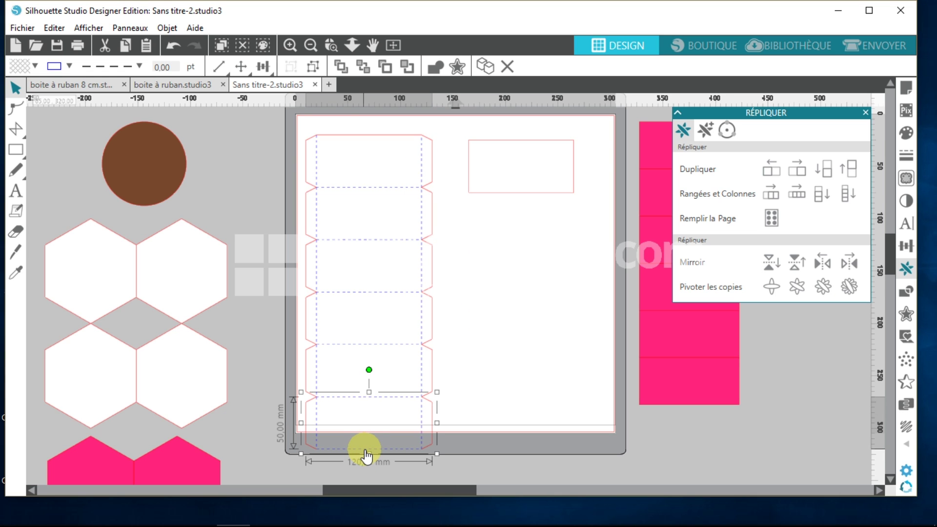
{"action": "right_click", "coordinate": [366, 451]}
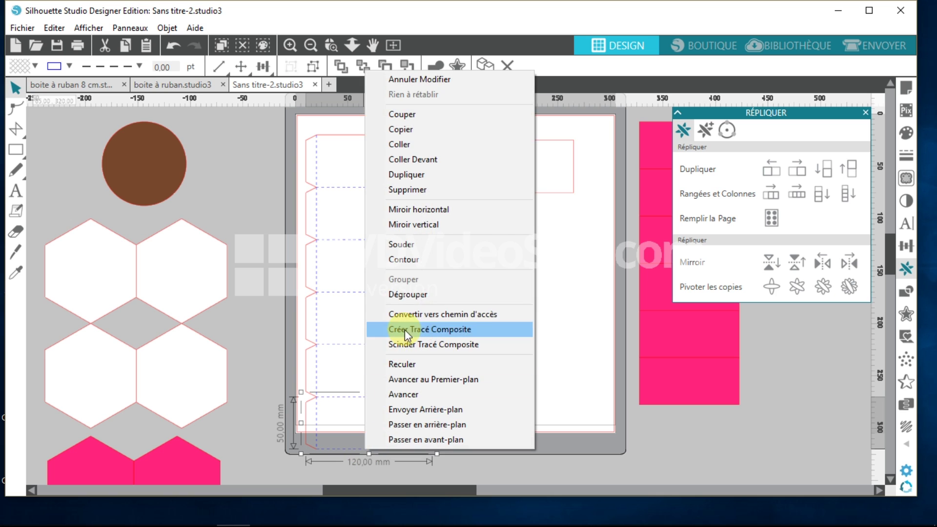
{"action": "left_click", "coordinate": [408, 295]}
{"action": "left_click", "coordinate": [481, 419]}
{"action": "left_click", "coordinate": [402, 455]}
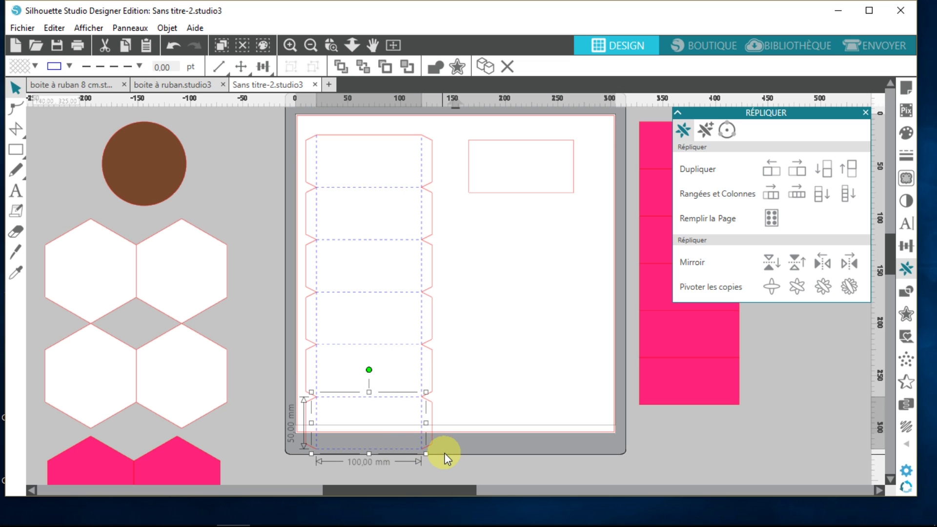
{"action": "left_click", "coordinate": [445, 457]}
{"action": "left_click", "coordinate": [405, 449]}
{"action": "right_click", "coordinate": [405, 449]}
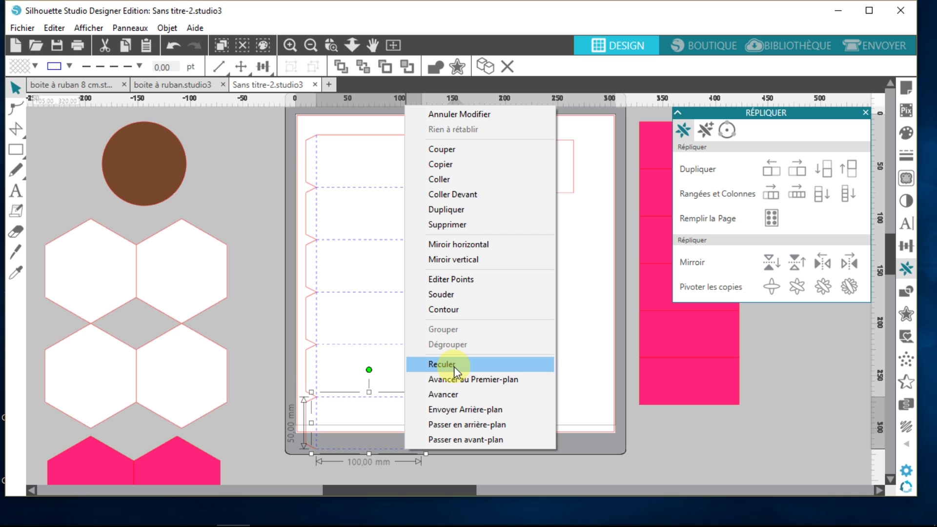
{"action": "left_click", "coordinate": [594, 388]}
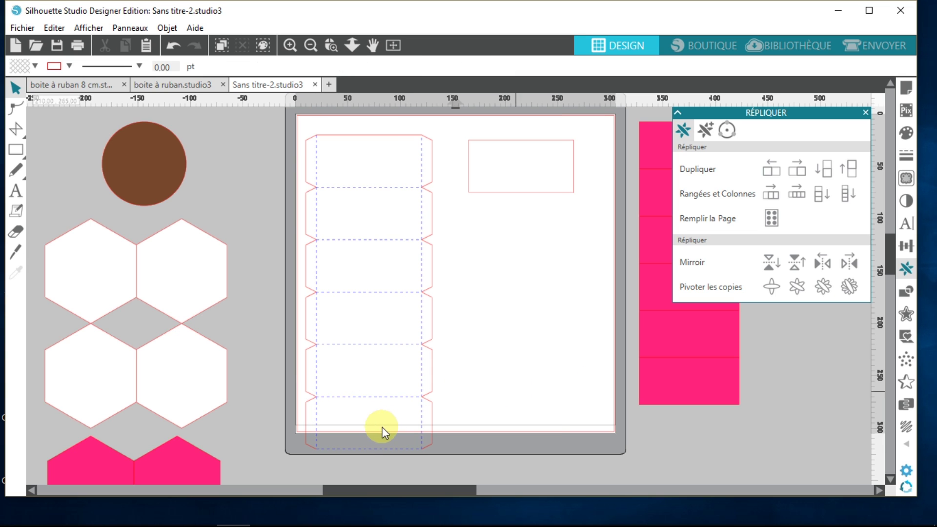
Step: Try to edit the points of the bottom panel's dashed outline by adding a point on its lower edge
{"action": "left_click", "coordinate": [364, 453]}
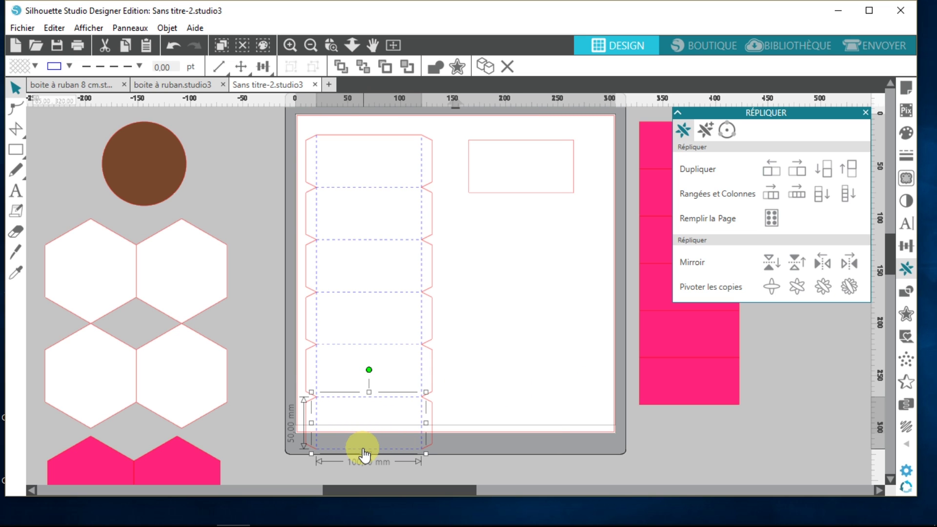
{"action": "double_click", "coordinate": [364, 454]}
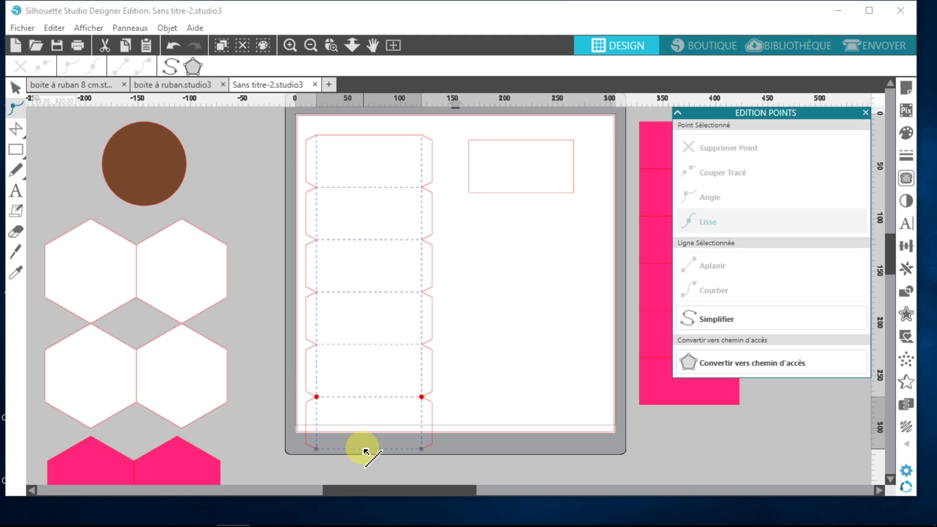
{"action": "left_click", "coordinate": [363, 449]}
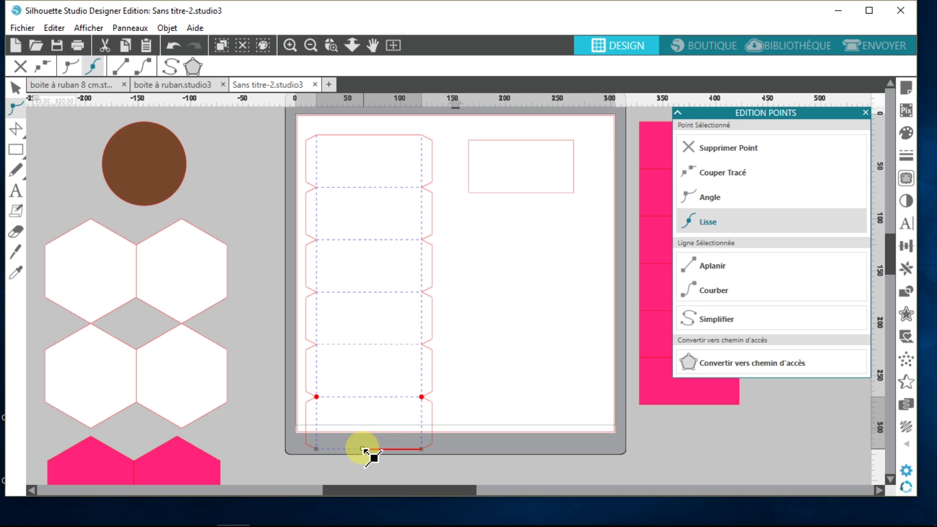
{"action": "left_click", "coordinate": [311, 452]}
{"action": "left_click", "coordinate": [318, 452]}
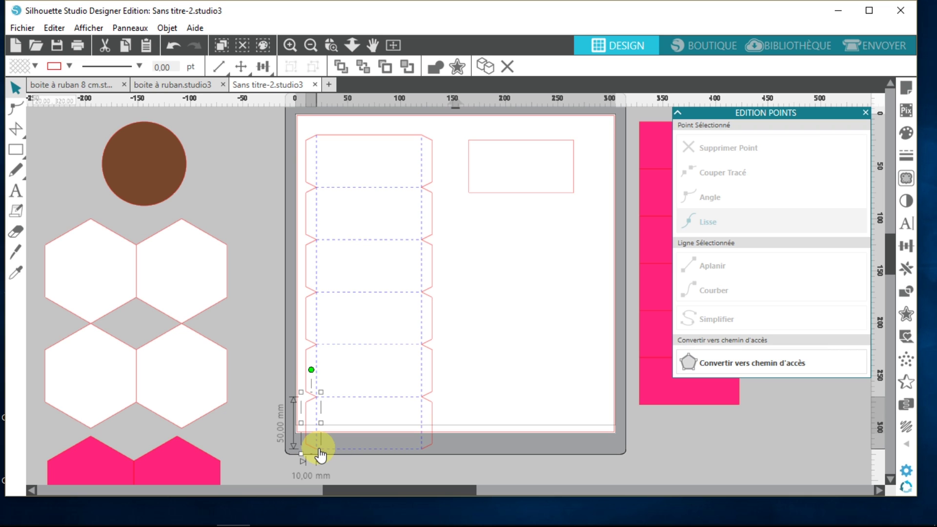
Step: Change the bottom panel's dashed blue outline to a solid red line
{"action": "left_click", "coordinate": [324, 455]}
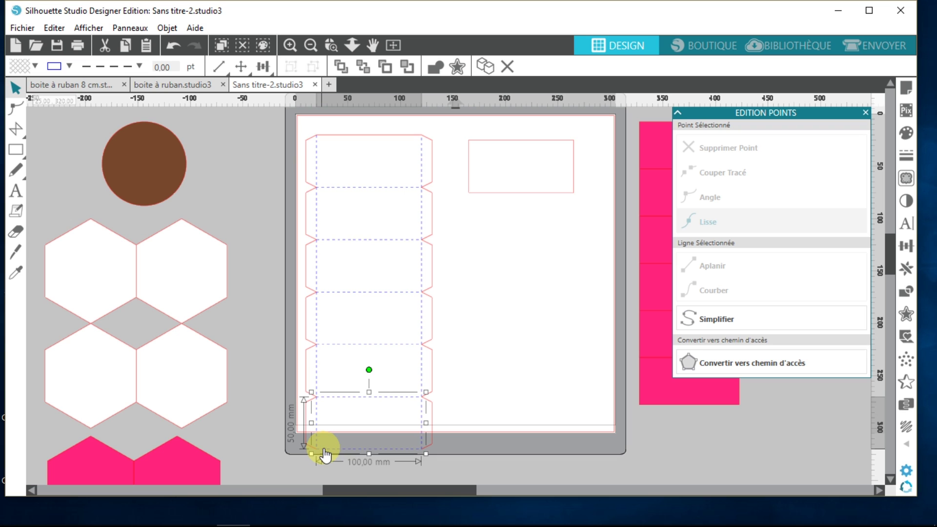
{"action": "key", "text": "Up"}
{"action": "left_click", "coordinate": [15, 150]}
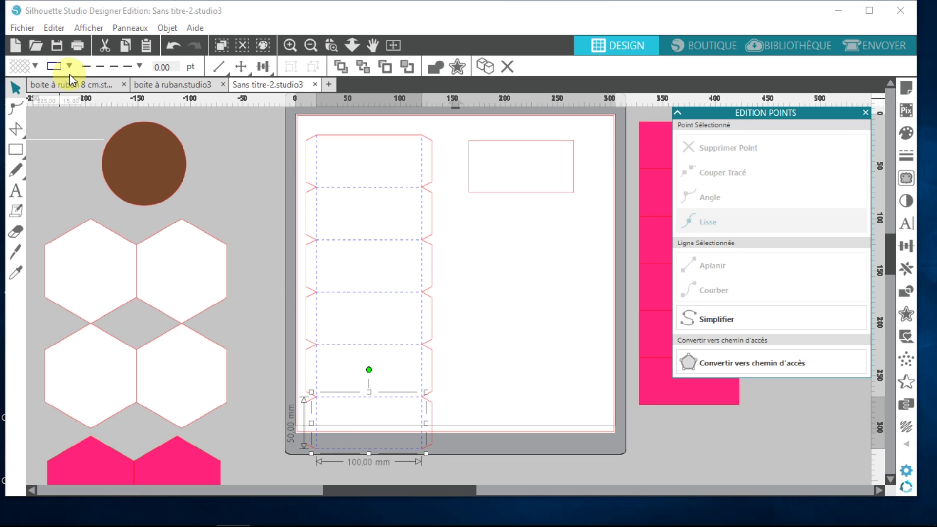
{"action": "left_click", "coordinate": [88, 69]}
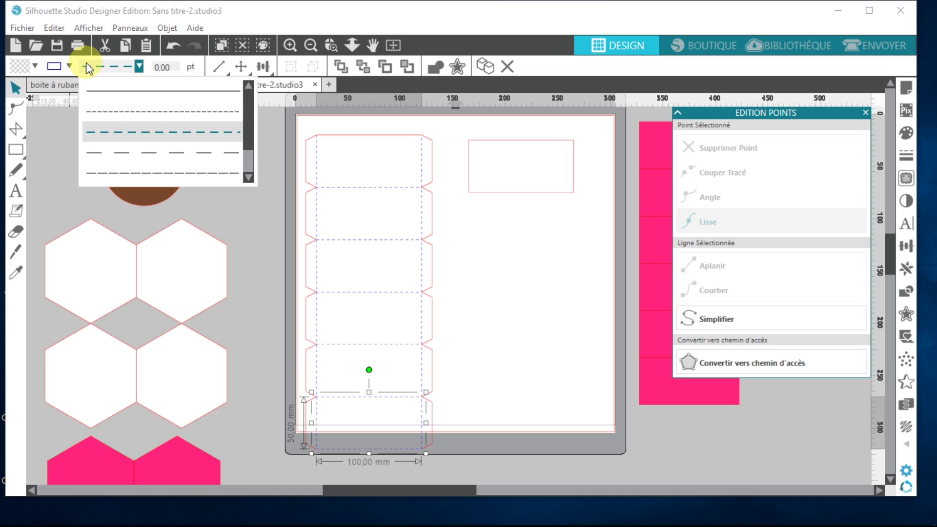
{"action": "left_click", "coordinate": [98, 89]}
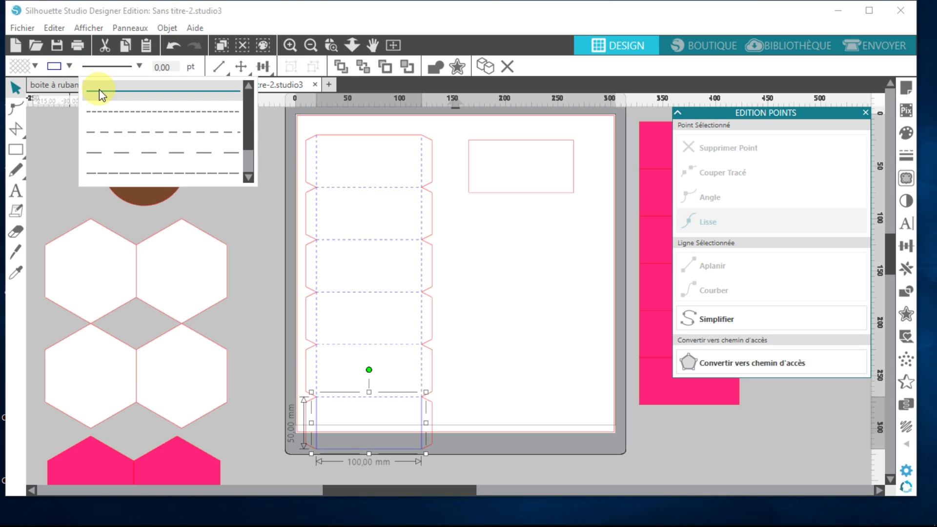
{"action": "left_click", "coordinate": [70, 67]}
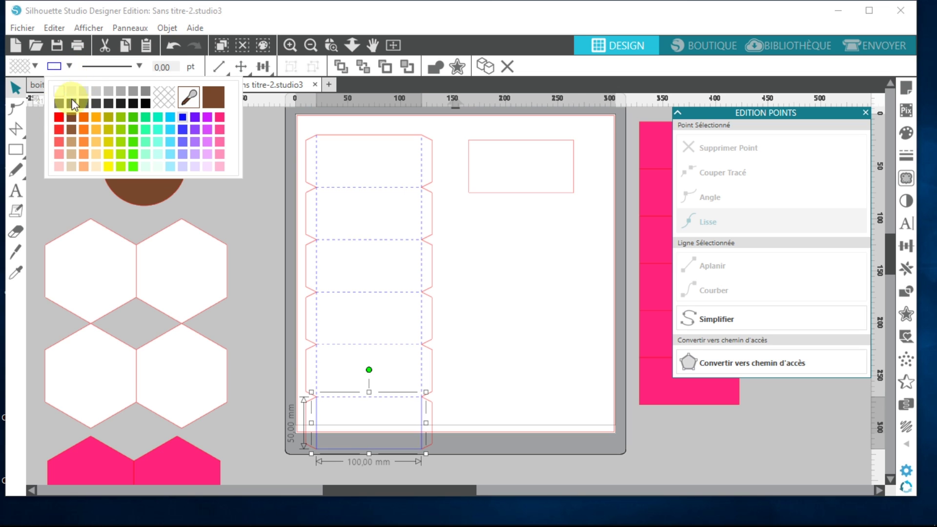
{"action": "left_click", "coordinate": [55, 118]}
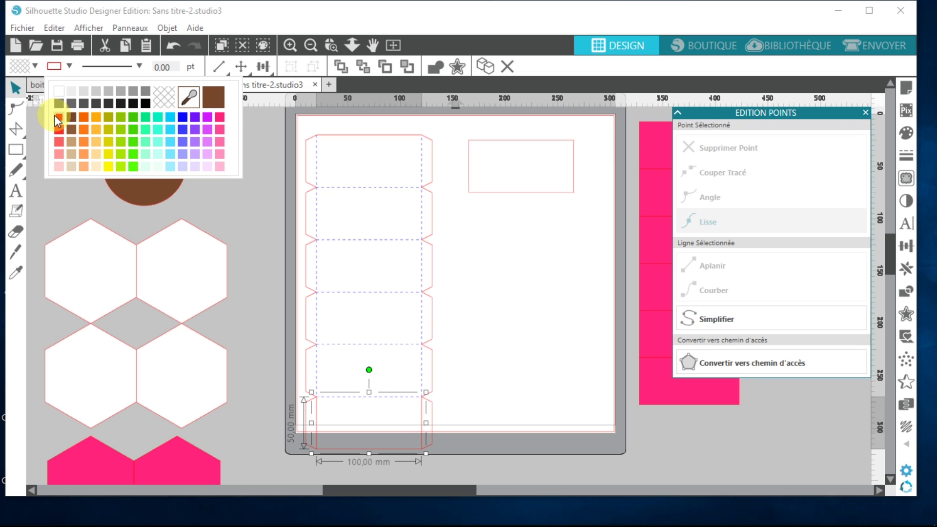
{"action": "left_click", "coordinate": [490, 336]}
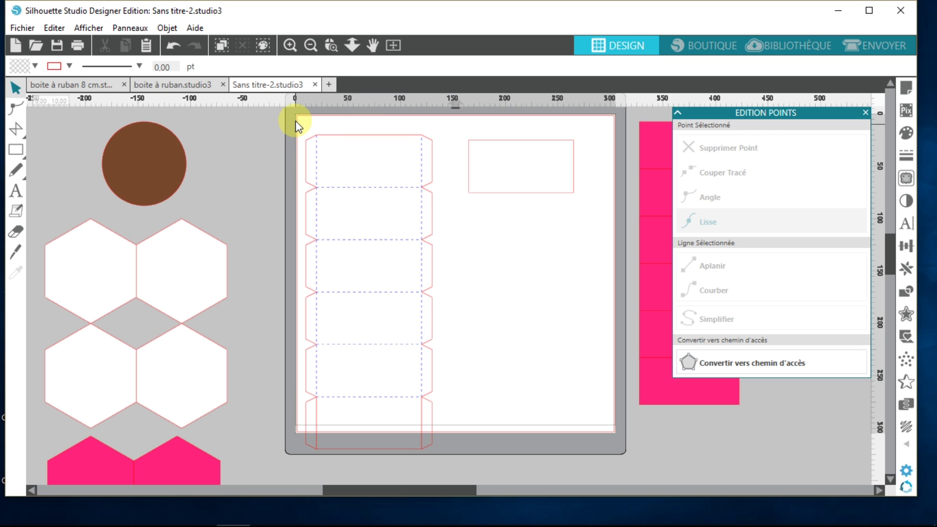
Step: Group the whole six-panel strip with its tabs and move it up about 20 mm to the page's upper edge
{"action": "left_click_drag", "start_coordinate": [295, 121], "coordinate": [449, 467]}
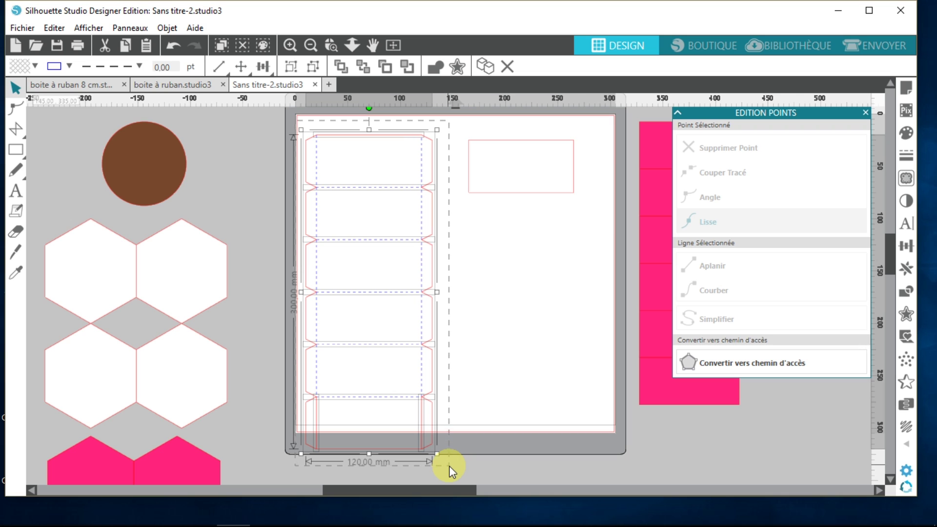
{"action": "right_click", "coordinate": [414, 405]}
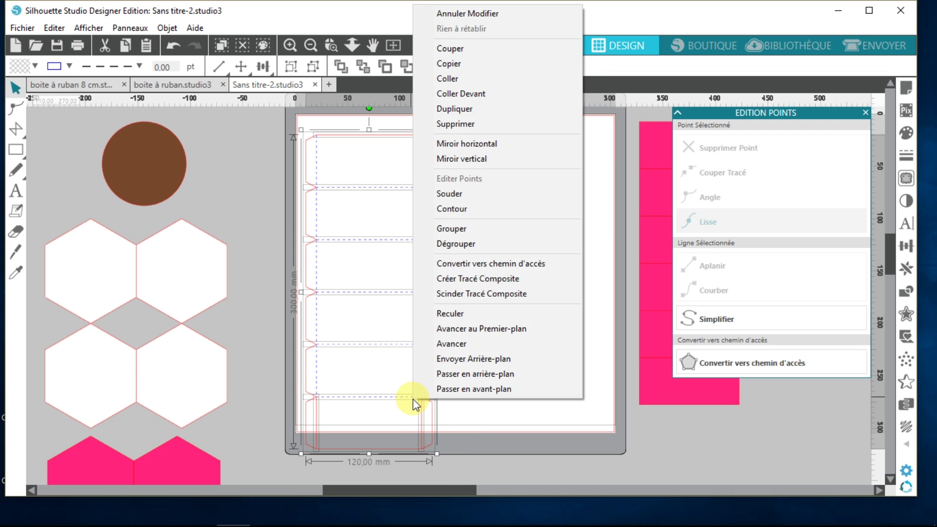
{"action": "left_click", "coordinate": [445, 231]}
{"action": "left_click", "coordinate": [447, 239]}
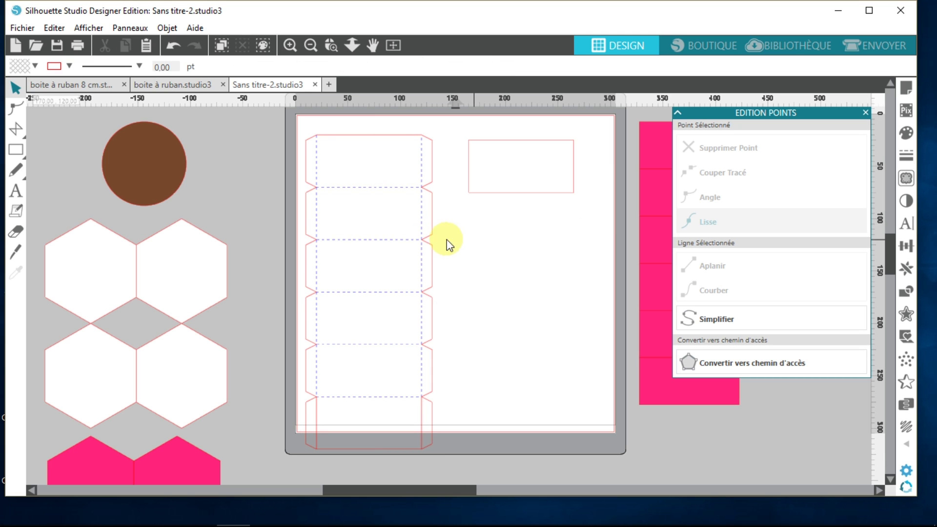
{"action": "mouse_move", "coordinate": [420, 241]}
{"action": "left_mouse_down"}
{"action": "mouse_move", "coordinate": [414, 215]}
{"action": "mouse_move", "coordinate": [425, 225]}
{"action": "left_mouse_up"}
{"action": "left_click", "coordinate": [492, 322]}
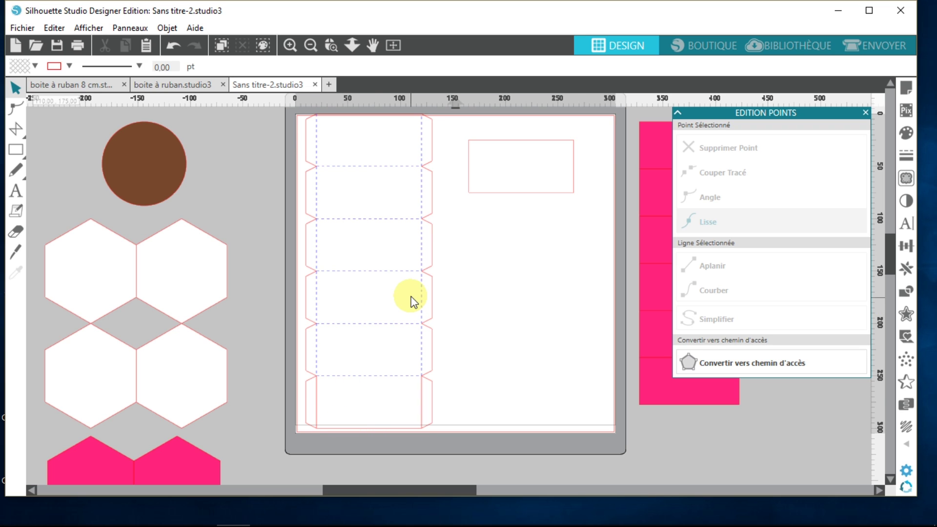
Step: Replace the point editing options with the page grid options, show the grid and turn off snapping to it
{"action": "left_click", "coordinate": [866, 113]}
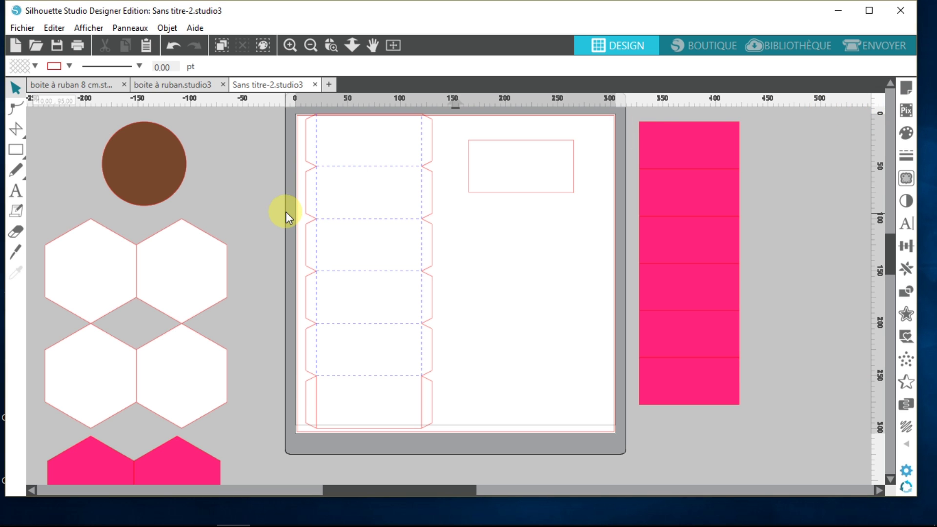
{"action": "left_click", "coordinate": [908, 94]}
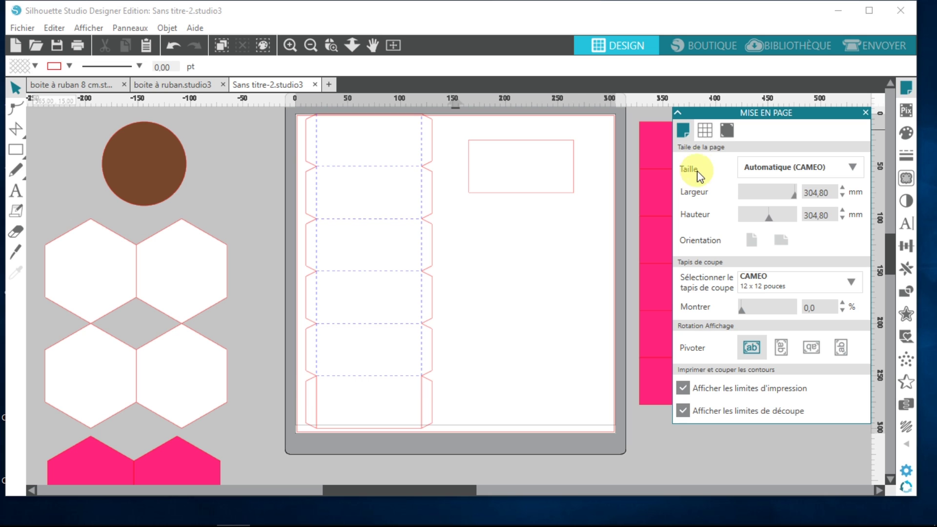
{"action": "left_click", "coordinate": [705, 131]}
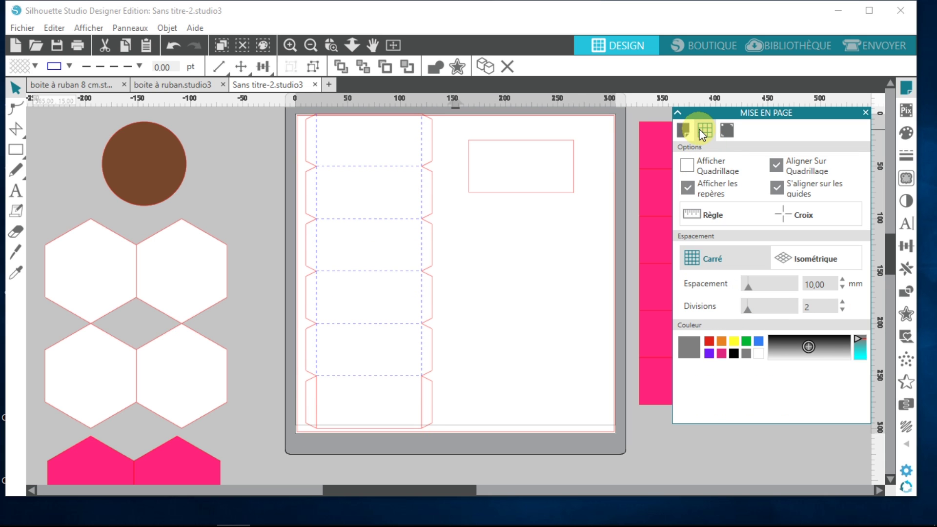
{"action": "left_click", "coordinate": [687, 165]}
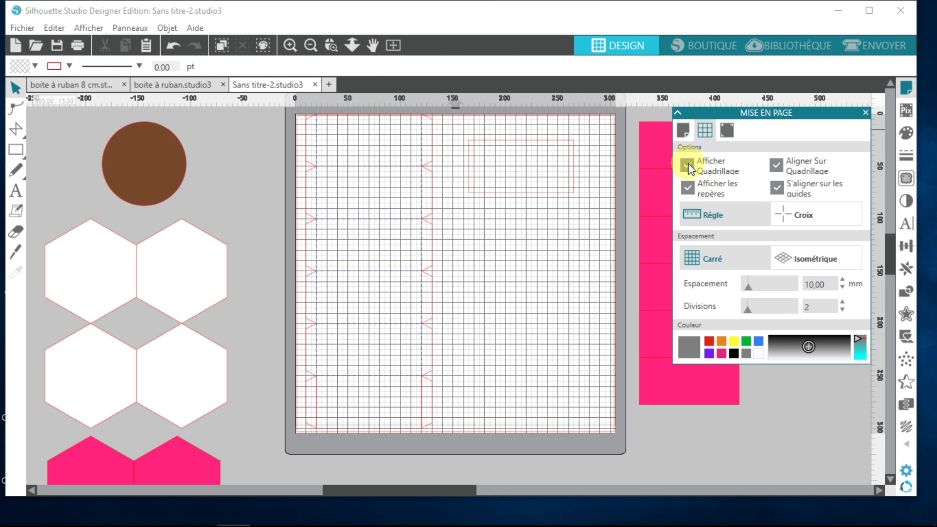
{"action": "left_click", "coordinate": [776, 167]}
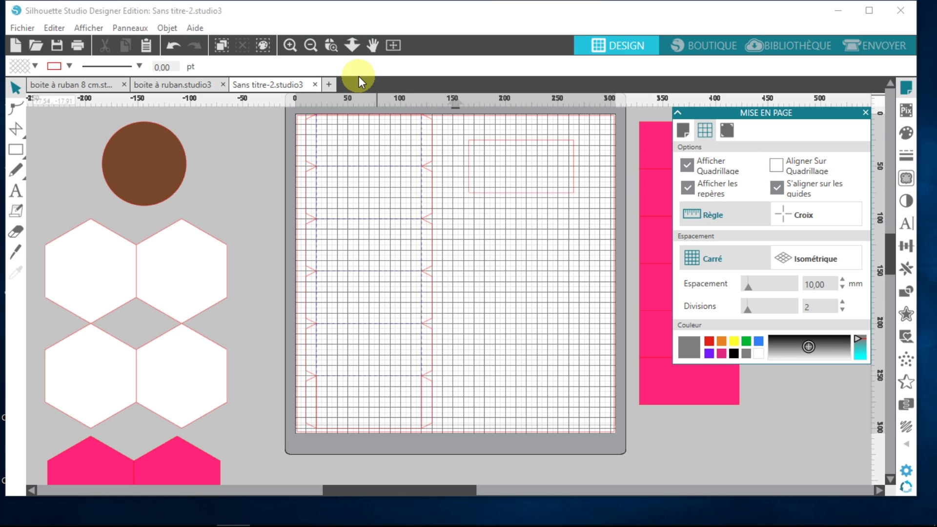
Step: Draw a small circle about 7.5 mm in diameter inside the bottom panel, near its lower-left corner
{"action": "left_click", "coordinate": [331, 45]}
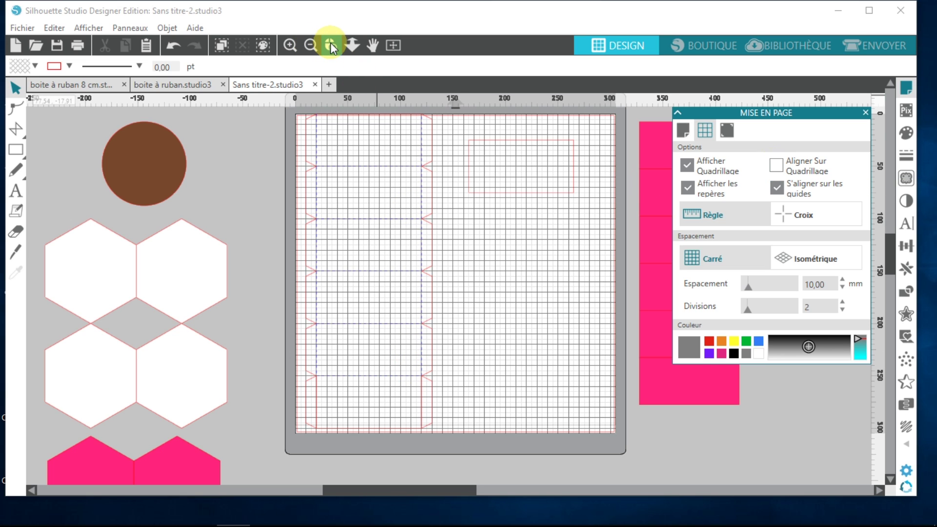
{"action": "left_click_drag", "start_coordinate": [297, 375], "coordinate": [440, 449]}
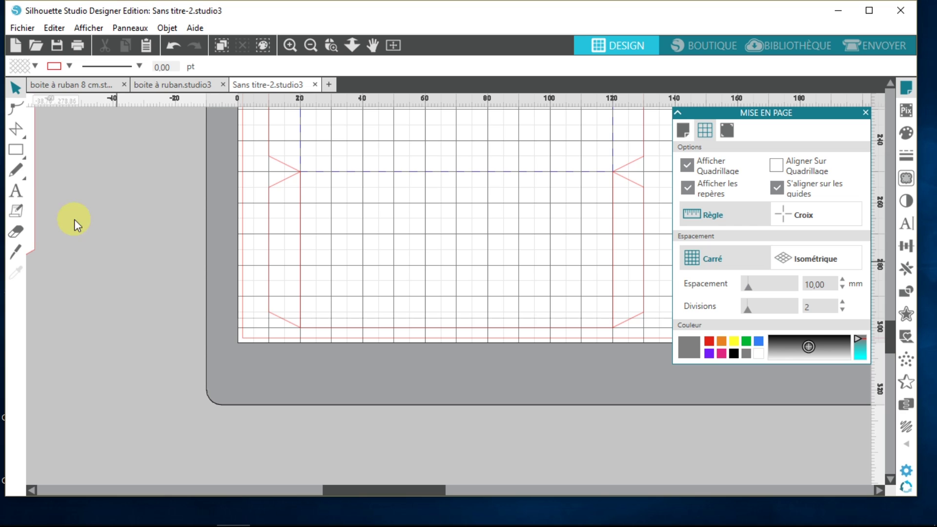
{"action": "left_click", "coordinate": [16, 155]}
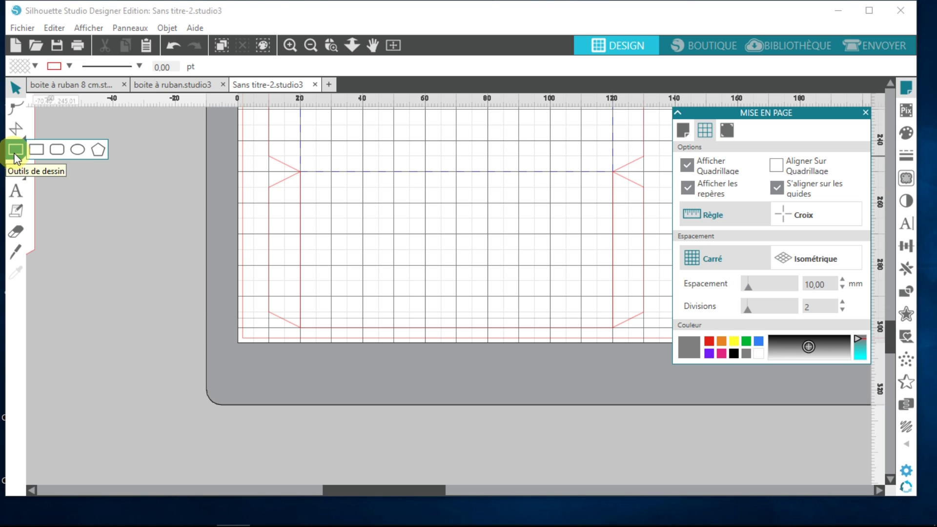
{"action": "left_click", "coordinate": [78, 150]}
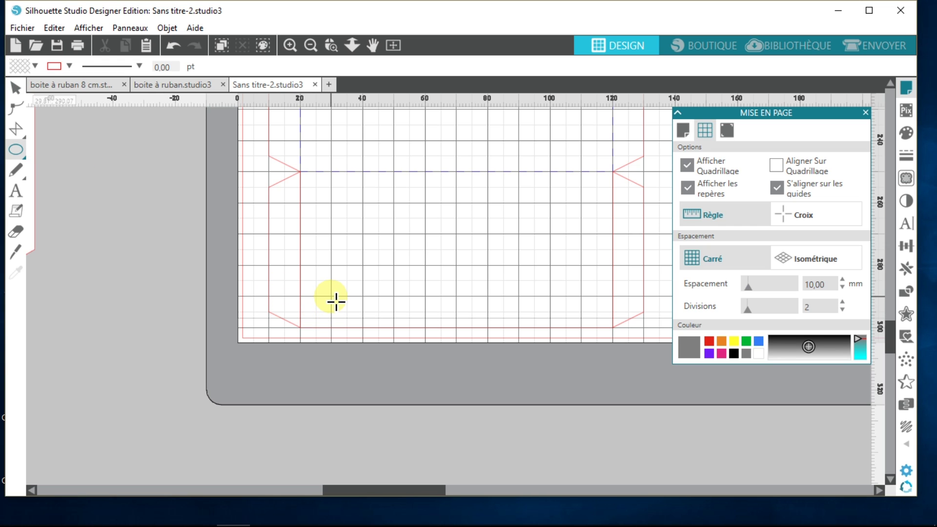
{"action": "left_click_drag", "start_coordinate": [343, 301], "coordinate": [367, 317]}
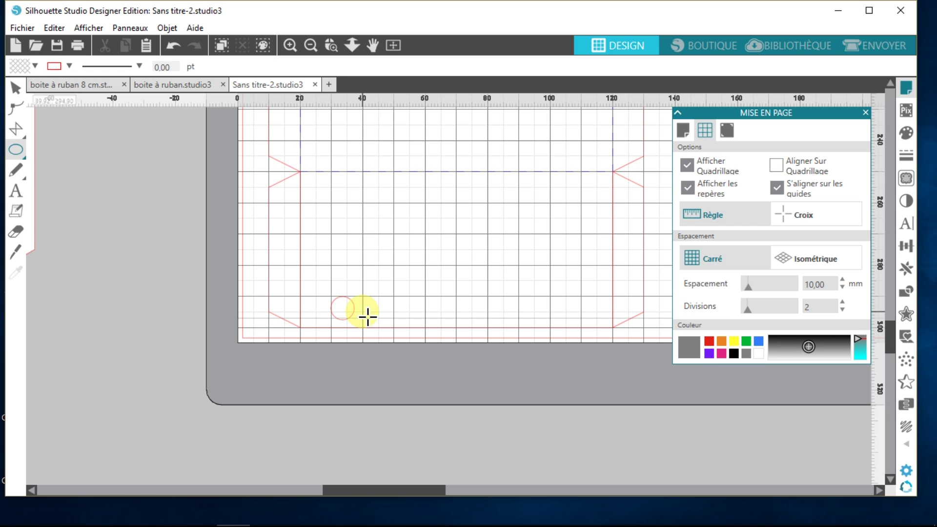
{"action": "key", "text": "Escape"}
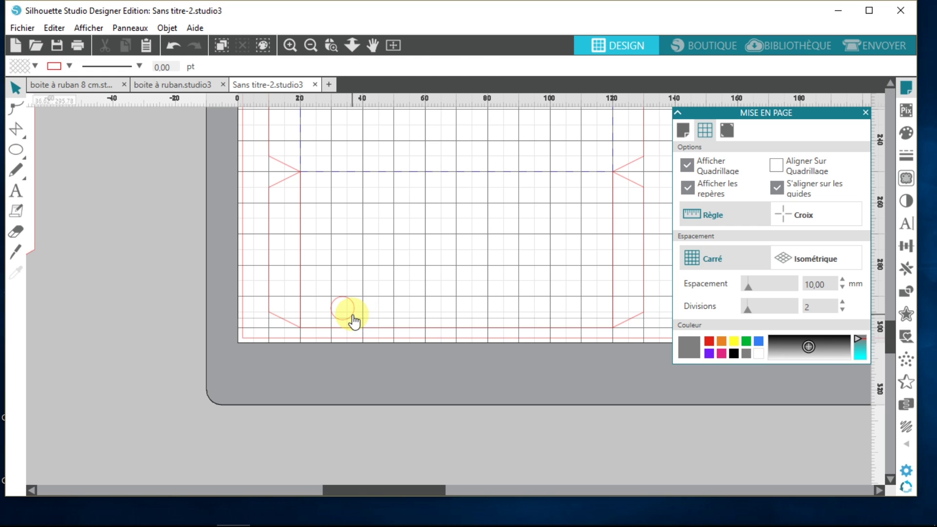
Step: Set the small circle's diameter to 8 mm and centre it 10 mm from the bottom panel's left and lower edges
{"action": "left_click", "coordinate": [352, 314]}
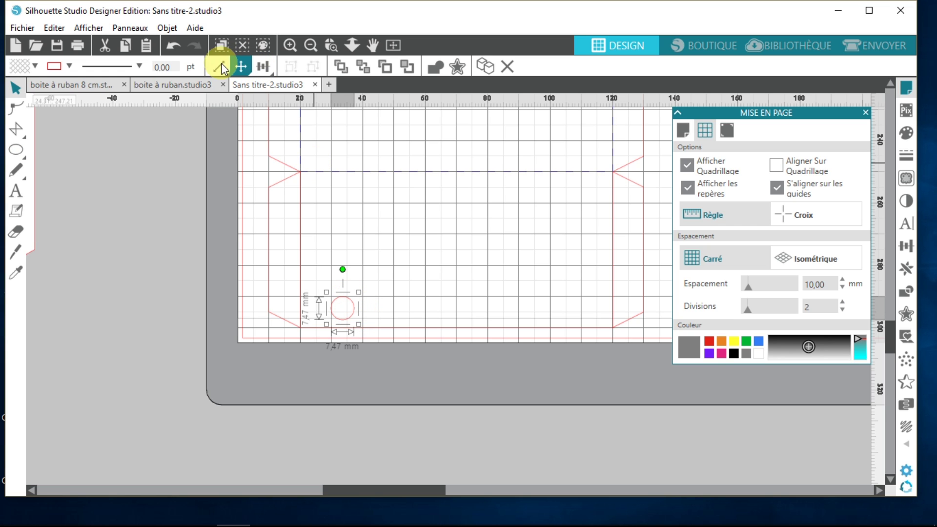
{"action": "mouse_move", "coordinate": [220, 71]}
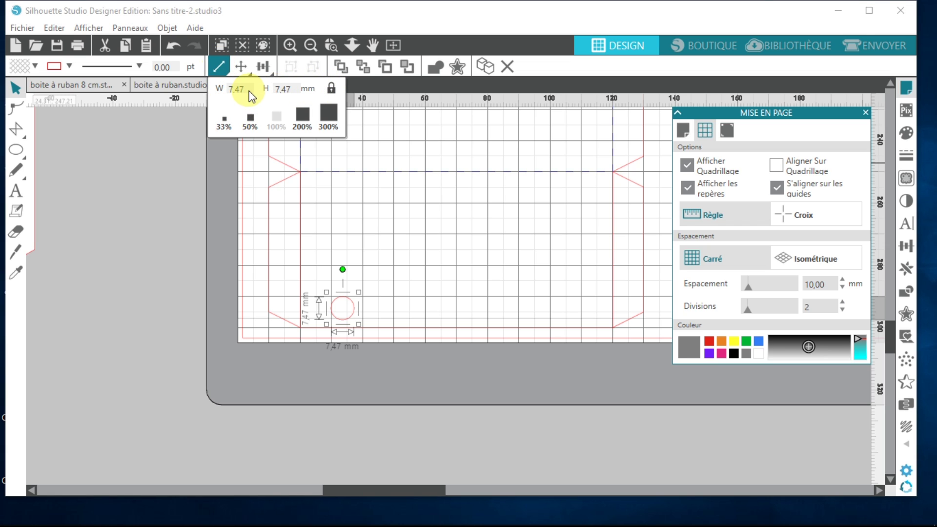
{"action": "left_click_drag", "start_coordinate": [249, 91], "coordinate": [209, 98]}
{"action": "type", "text": "8"}
{"action": "key", "text": "Return"}
{"action": "left_click", "coordinate": [410, 303]}
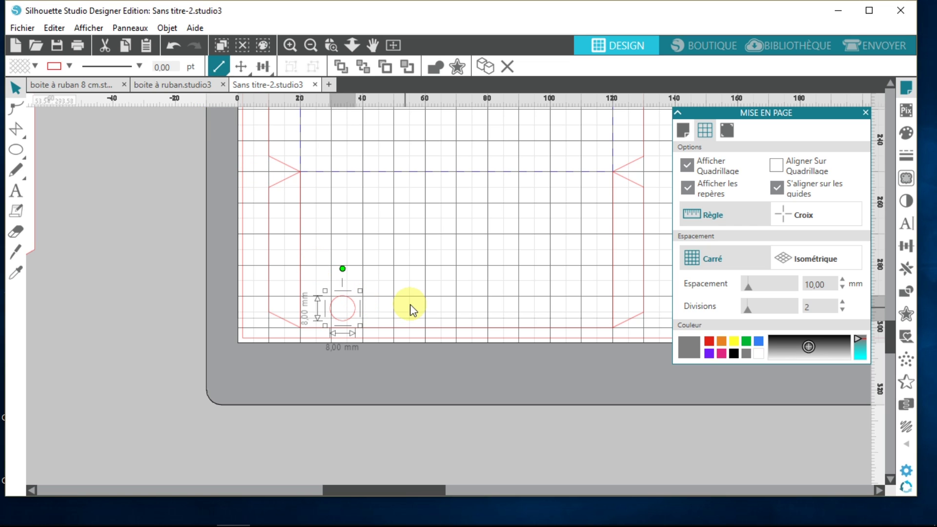
{"action": "left_click", "coordinate": [357, 308]}
{"action": "mouse_move", "coordinate": [357, 308]}
{"action": "left_mouse_down"}
{"action": "mouse_move", "coordinate": [324, 297]}
{"action": "mouse_move", "coordinate": [345, 296]}
{"action": "left_mouse_up"}
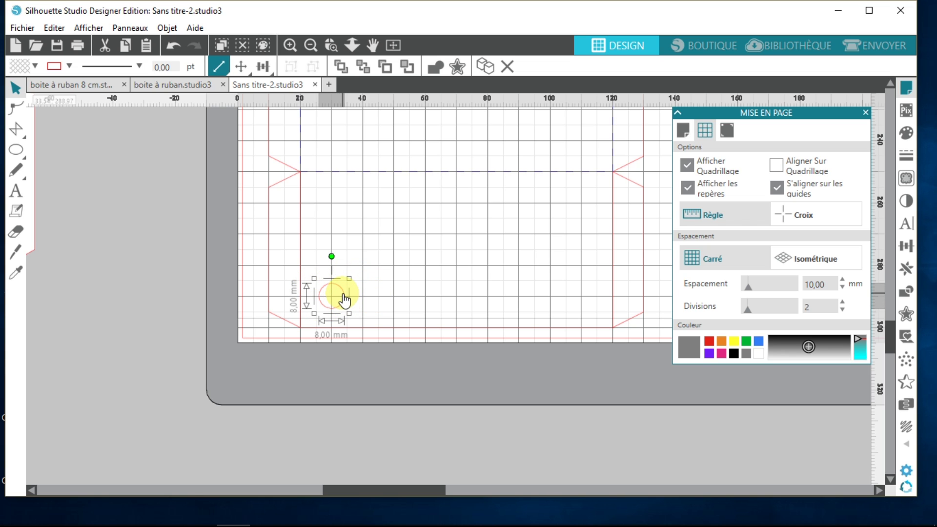
Step: Duplicate the 8 mm circle and place the copy level with it, centred 10 mm from the bottom panel's right edge
{"action": "left_click", "coordinate": [864, 113]}
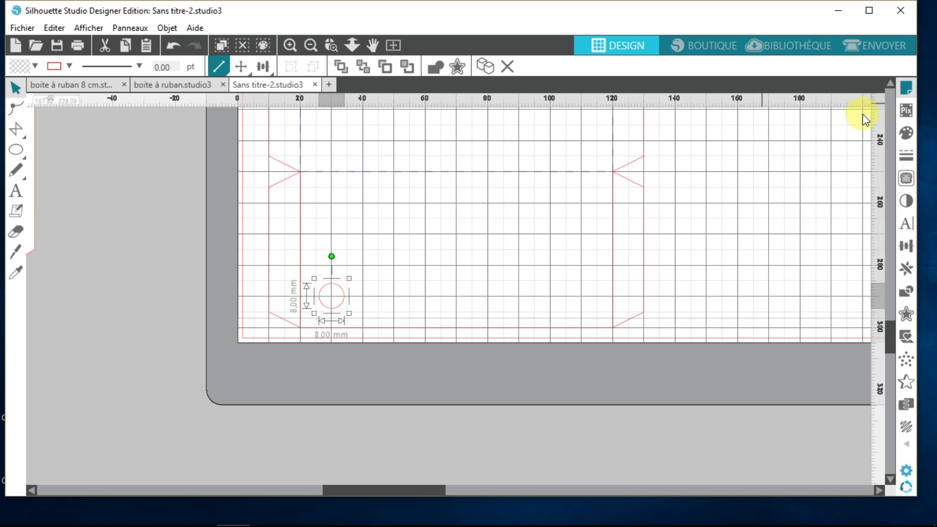
{"action": "left_click", "coordinate": [905, 276]}
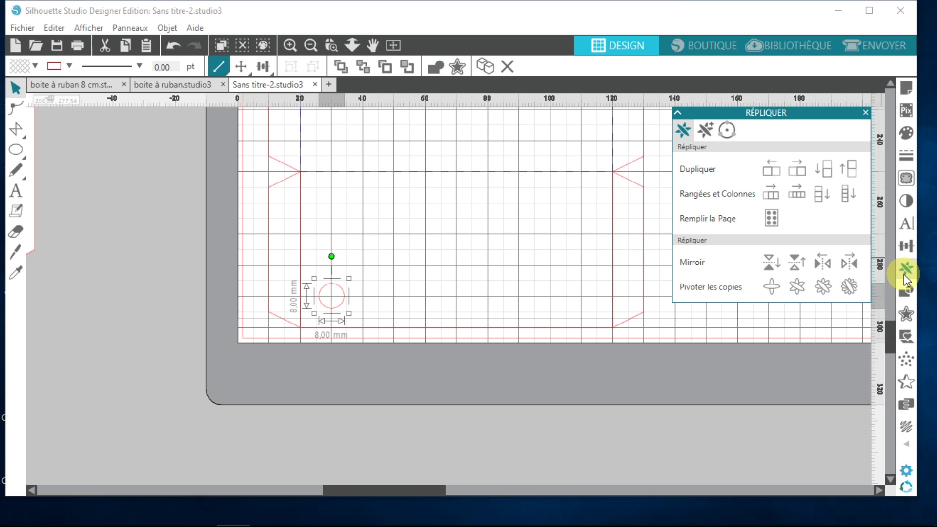
{"action": "left_click", "coordinate": [799, 171]}
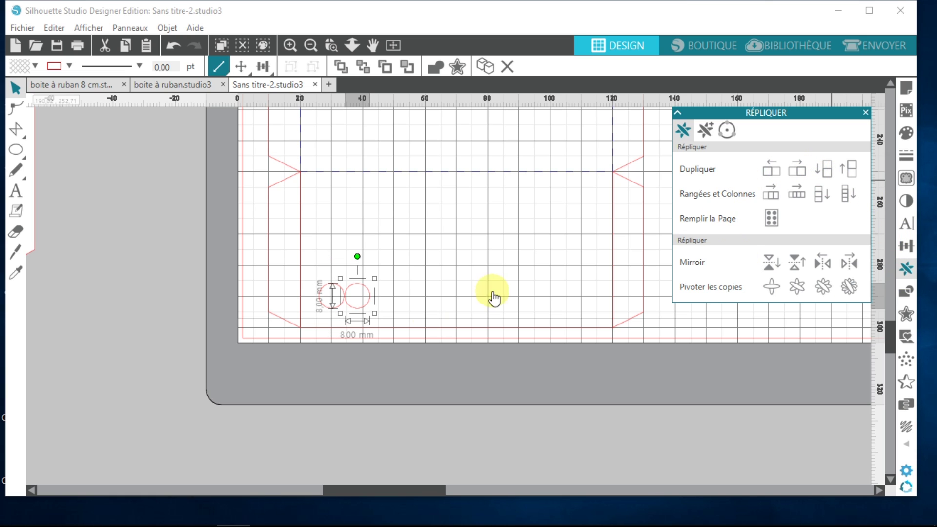
{"action": "left_click_drag", "start_coordinate": [368, 296], "coordinate": [591, 296]}
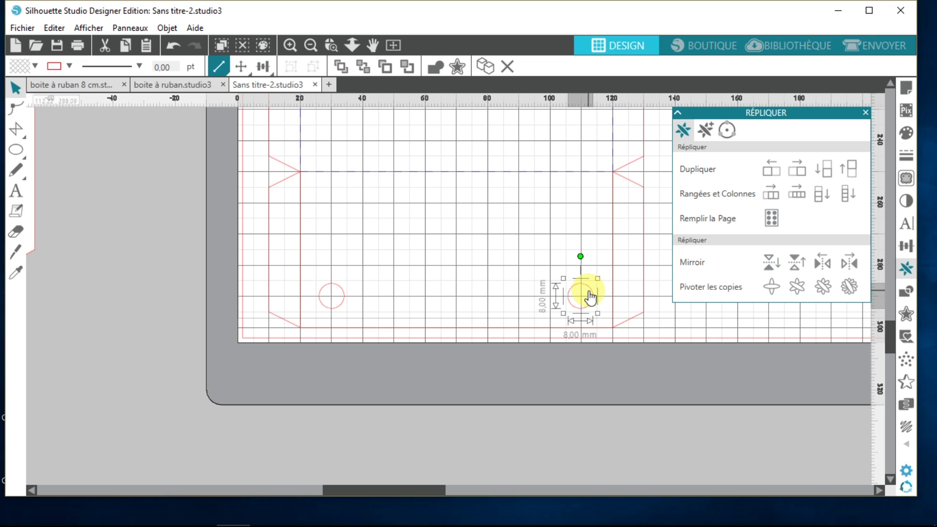
{"action": "left_click_drag", "start_coordinate": [591, 296], "coordinate": [592, 297]}
{"action": "left_click", "coordinate": [517, 295]}
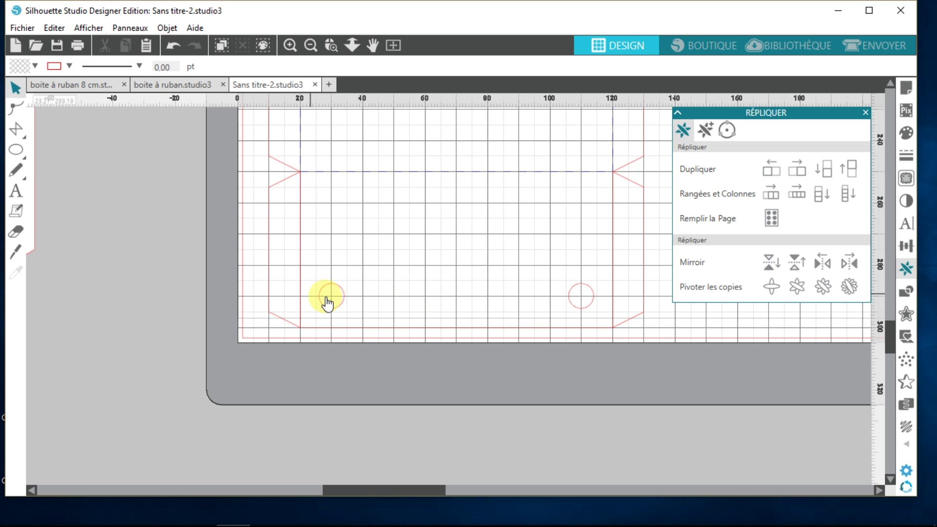
Step: Duplicate the leftmost circle to the right and shift the copy until its centre is about 16 mm from the original's
{"action": "left_click", "coordinate": [338, 312]}
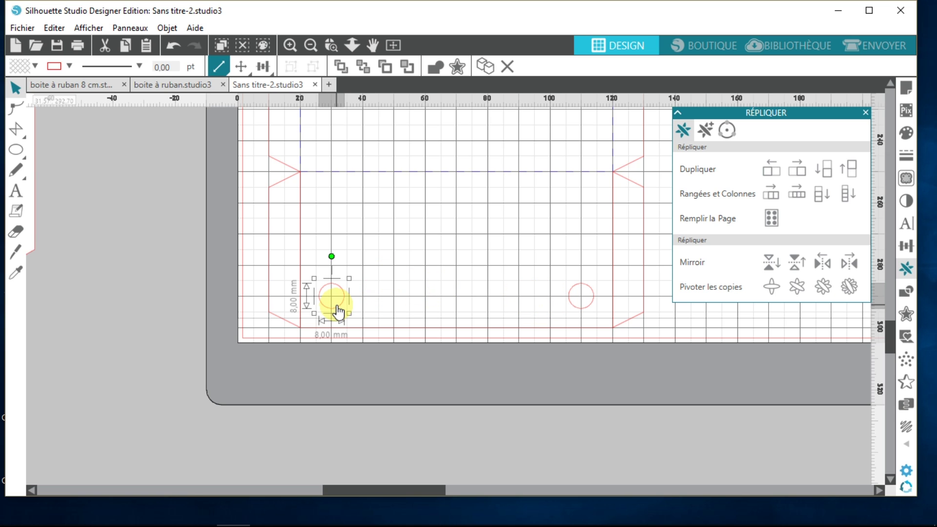
{"action": "left_click", "coordinate": [795, 174]}
{"action": "key", "text": "Right"}
{"action": "key", "text": "Right"}
{"action": "key", "text": "Right"}
{"action": "key", "text": "Right"}
{"action": "key", "text": "Right"}
{"action": "key", "text": "Right"}
{"action": "key", "text": "Right"}
{"action": "key", "text": "Right"}
{"action": "key", "text": "Right"}
{"action": "key", "text": "Right"}
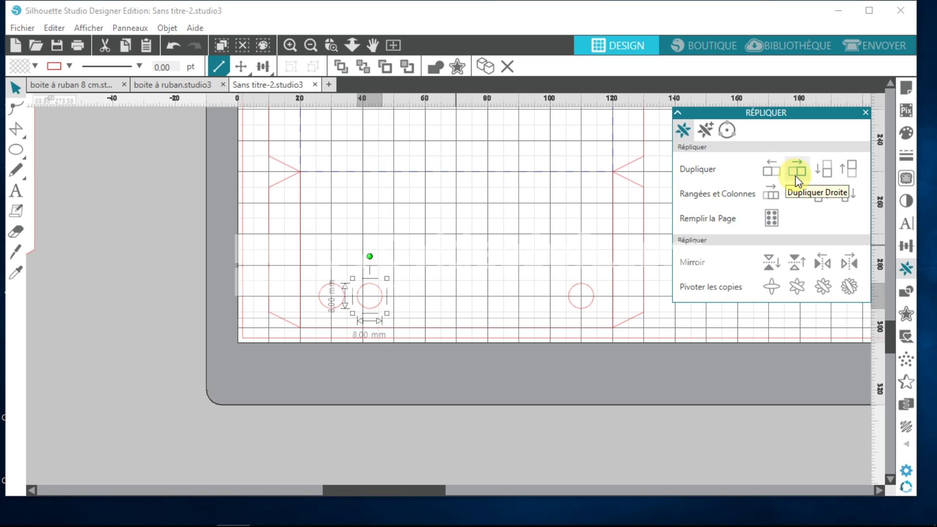
{"action": "key", "text": "Right"}
{"action": "key", "text": "Right"}
{"action": "key", "text": "Right"}
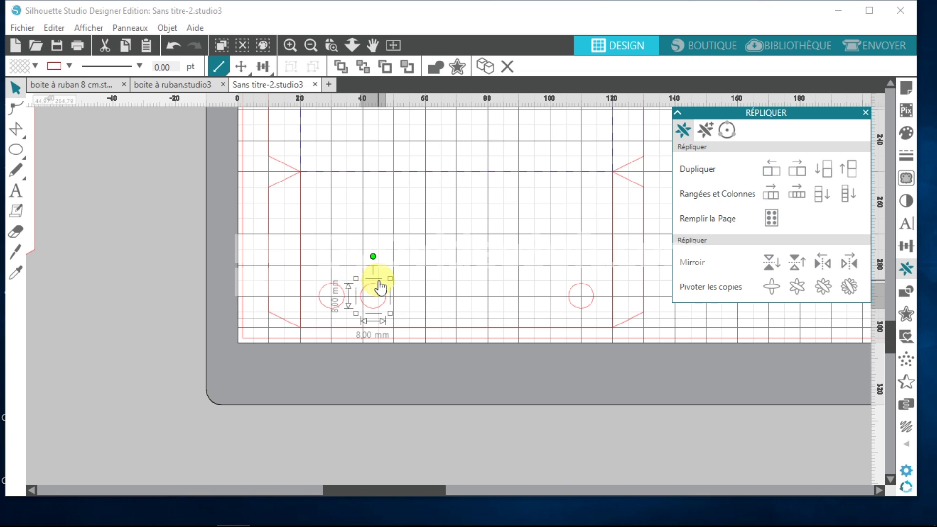
{"action": "key", "text": "Right"}
{"action": "key", "text": "Right"}
{"action": "key", "text": "Right"}
{"action": "key", "text": "Right"}
{"action": "key", "text": "Right"}
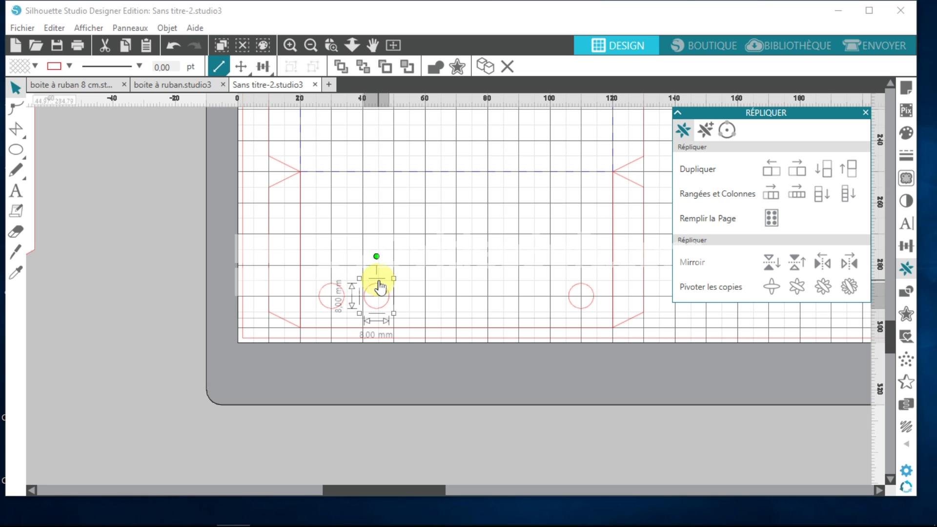
{"action": "key", "text": "Right"}
{"action": "key", "text": "Right"}
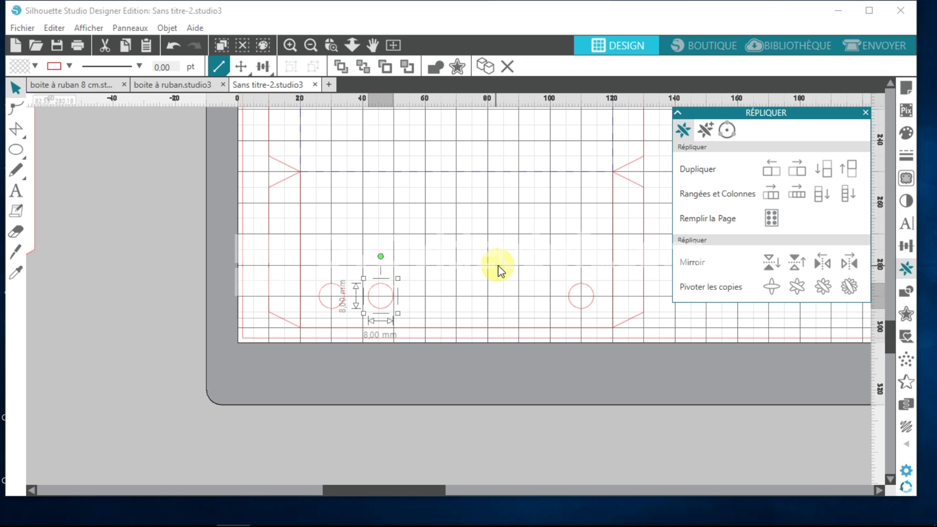
Step: Duplicate the second circle and place the copy about 16 mm from the rightmost circle, centre to centre
{"action": "left_click", "coordinate": [791, 168]}
{"action": "key", "text": "Right"}
{"action": "key", "text": "Right"}
{"action": "key", "text": "Right"}
{"action": "key", "text": "Right"}
{"action": "key", "text": "Right"}
{"action": "key", "text": "Right"}
{"action": "key", "text": "Right"}
{"action": "key", "text": "Right"}
{"action": "key", "text": "Right"}
{"action": "key", "text": "Right"}
{"action": "key", "text": "Right"}
{"action": "key", "text": "Right"}
{"action": "key", "text": "Right"}
{"action": "key", "text": "Right"}
{"action": "key", "text": "Right"}
{"action": "key", "text": "Right"}
{"action": "key", "text": "Right"}
{"action": "key", "text": "Right"}
{"action": "key", "text": "Right"}
{"action": "key", "text": "Right"}
{"action": "key", "text": "Right"}
{"action": "key", "text": "Right"}
{"action": "key", "text": "Right"}
{"action": "left_click_drag", "start_coordinate": [435, 295], "coordinate": [543, 289]}
{"action": "key", "text": "Left"}
{"action": "key", "text": "Left"}
{"action": "key", "text": "Left"}
{"action": "key", "text": "Left"}
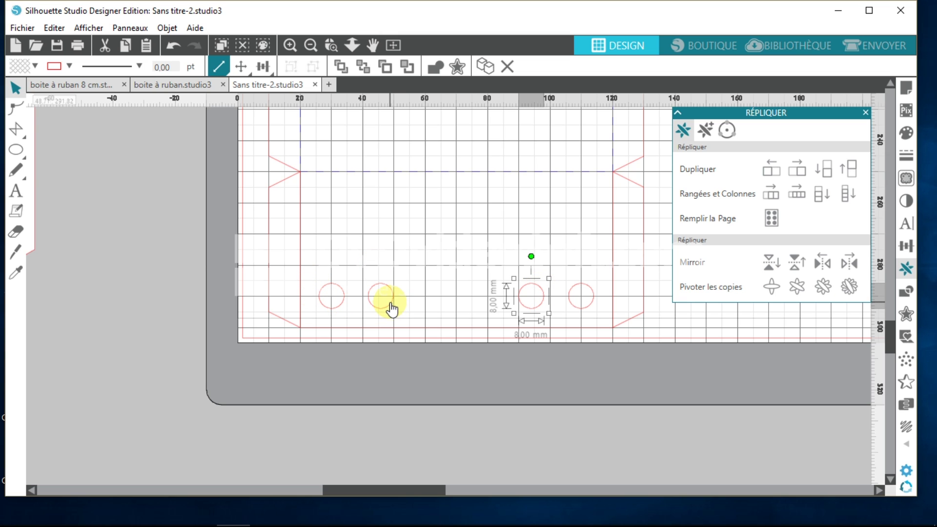
Step: Duplicate the circle next to the rightmost one to the left and shift the copy to about 77 mm on the horizontal ruler
{"action": "left_click", "coordinate": [771, 170]}
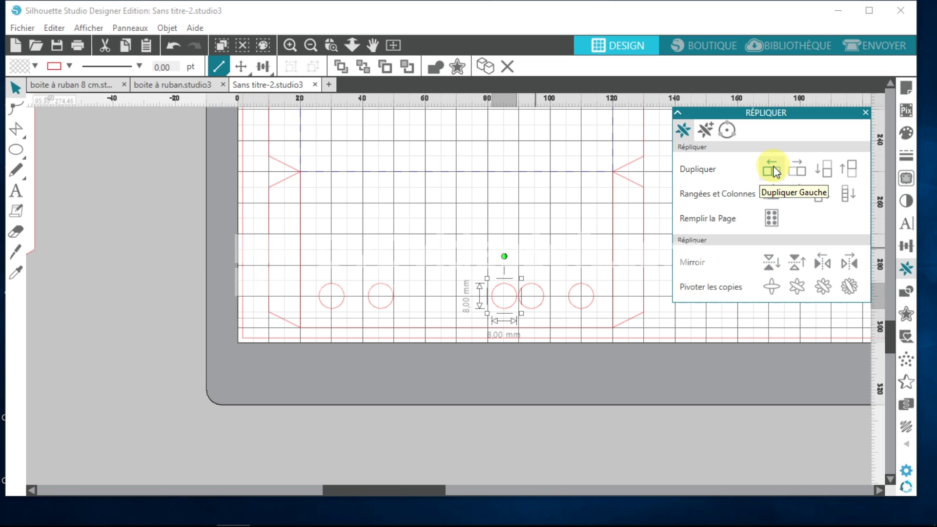
{"action": "key", "text": "Left"}
{"action": "key", "text": "Left"}
{"action": "key", "text": "Left"}
{"action": "key", "text": "Left"}
{"action": "key", "text": "Left"}
{"action": "key", "text": "Left"}
{"action": "key", "text": "Left"}
{"action": "key", "text": "Left"}
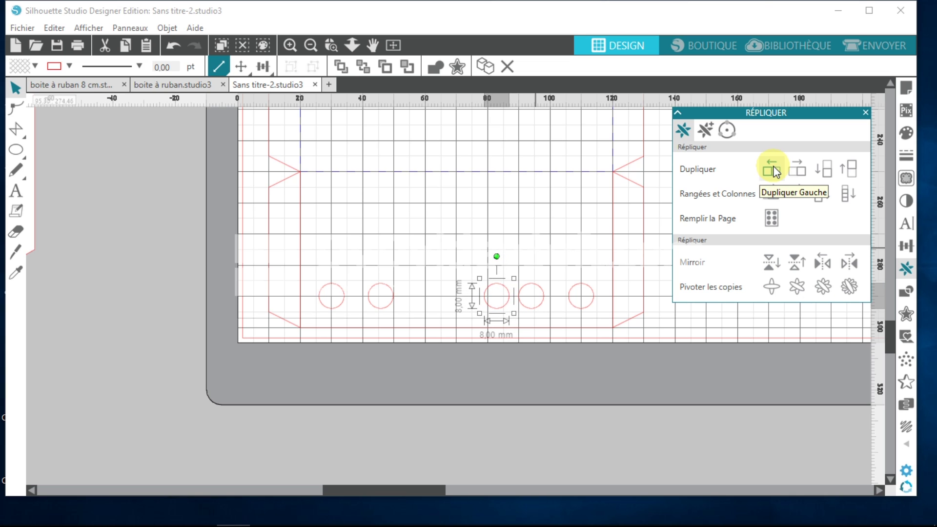
{"action": "key", "text": "Left"}
{"action": "key", "text": "Left"}
{"action": "key", "text": "Left"}
{"action": "key", "text": "Left"}
{"action": "key", "text": "Left"}
{"action": "key", "text": "Left"}
{"action": "key", "text": "Left"}
{"action": "key", "text": "Left"}
{"action": "key", "text": "Left"}
{"action": "key", "text": "Left"}
{"action": "key", "text": "Left"}
{"action": "key", "text": "Left"}
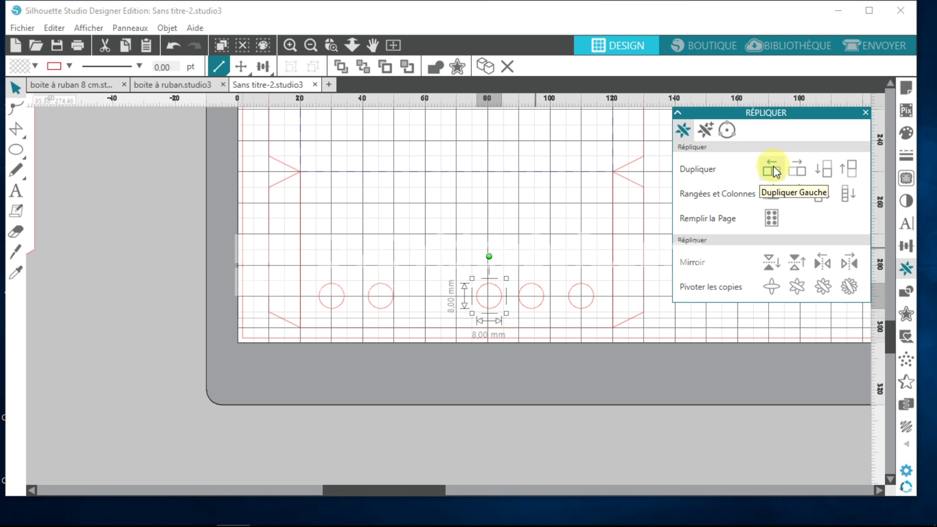
{"action": "key", "text": "Left"}
{"action": "key", "text": "Left"}
{"action": "key", "text": "Left"}
{"action": "key", "text": "Left"}
{"action": "key", "text": "Left"}
{"action": "key", "text": "Left"}
{"action": "key", "text": "Left"}
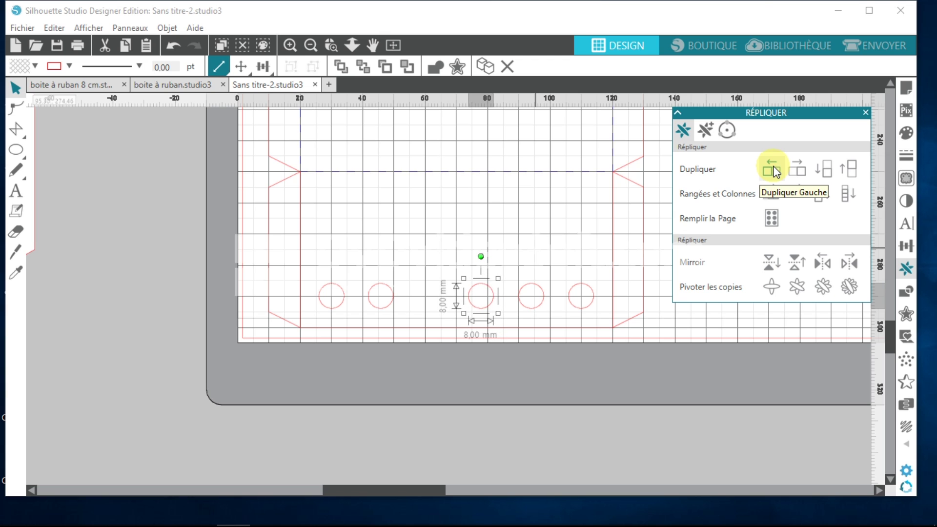
{"action": "key", "text": "Right"}
{"action": "key", "text": "Right"}
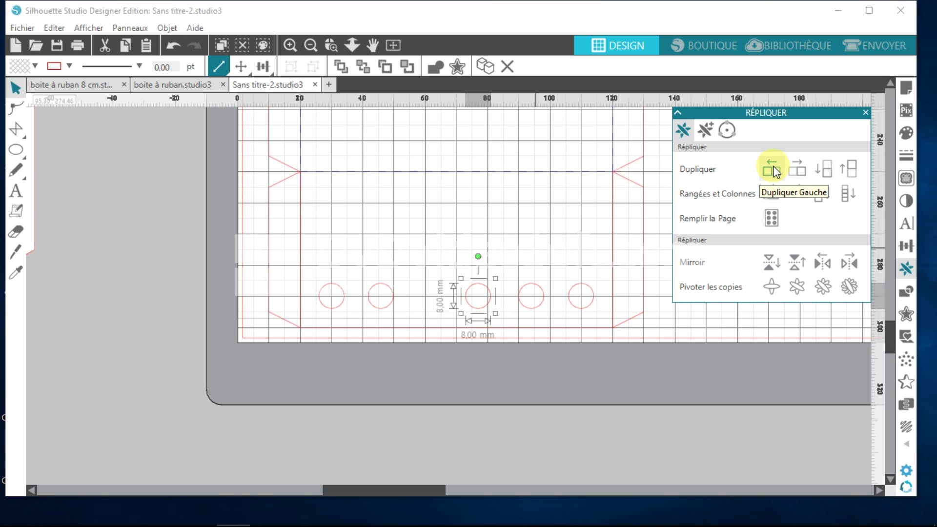
Step: Duplicate the second circle from the left and shift the copy right to about 62 mm on the horizontal ruler
{"action": "left_click", "coordinate": [382, 309]}
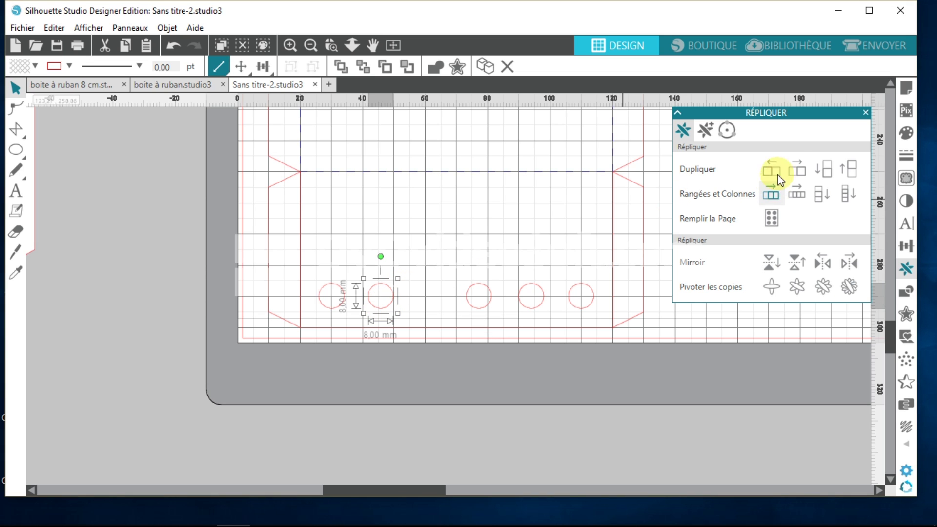
{"action": "left_click", "coordinate": [795, 166]}
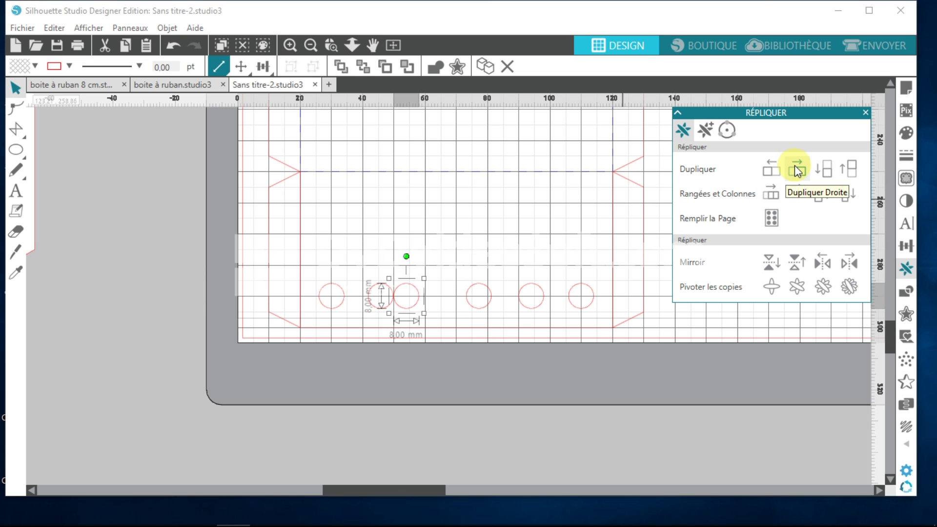
{"action": "key", "text": "Right"}
{"action": "key", "text": "Right"}
{"action": "key", "text": "Right"}
{"action": "key", "text": "Right"}
{"action": "key", "text": "Right"}
{"action": "key", "text": "Right"}
{"action": "key", "text": "Right"}
{"action": "key", "text": "Right"}
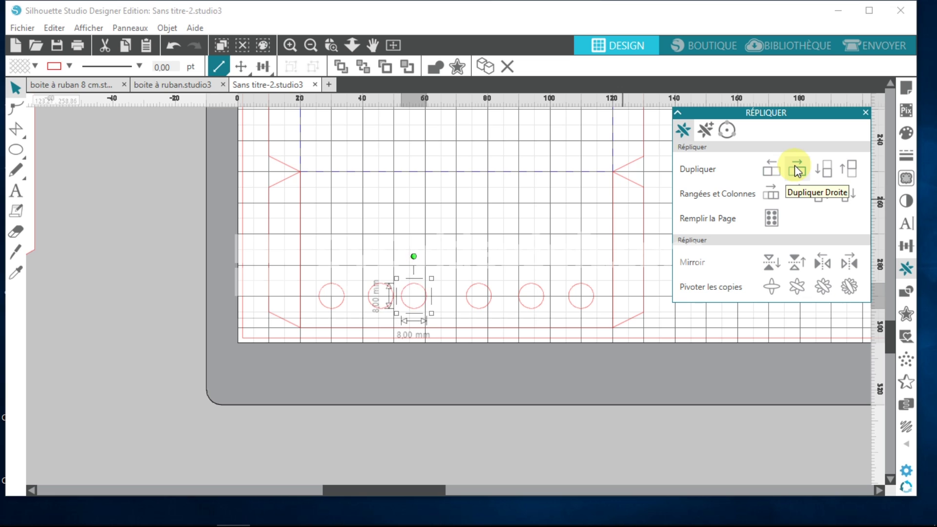
{"action": "key", "text": "Right"}
{"action": "key", "text": "Right"}
{"action": "key", "text": "Right"}
{"action": "key", "text": "Right"}
{"action": "key", "text": "Right"}
{"action": "key", "text": "Right"}
{"action": "key", "text": "Right"}
{"action": "key", "text": "Right"}
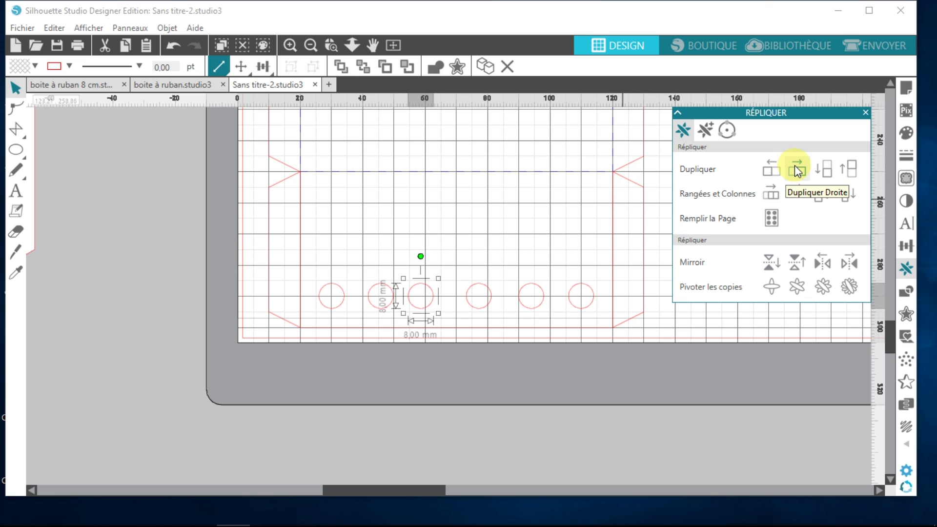
{"action": "key", "text": "Right"}
{"action": "key", "text": "Right"}
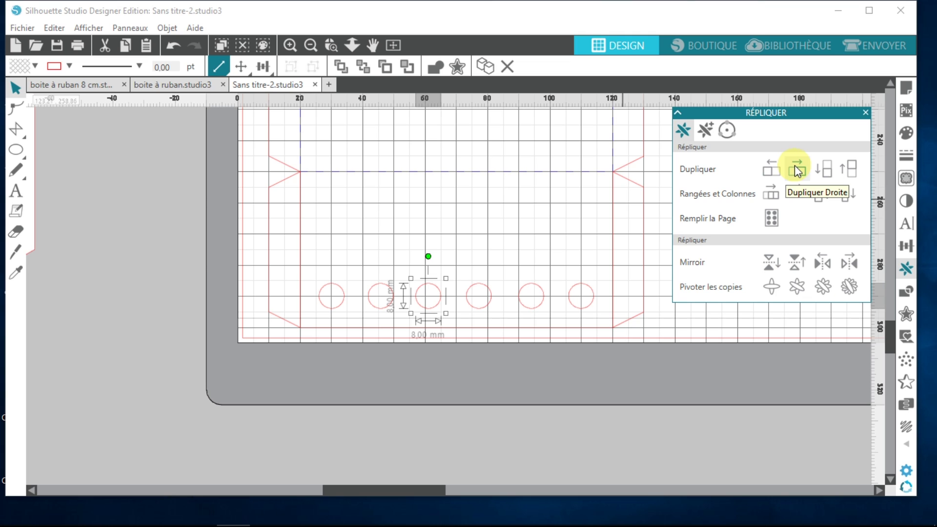
{"action": "key", "text": "Right"}
{"action": "key", "text": "Right"}
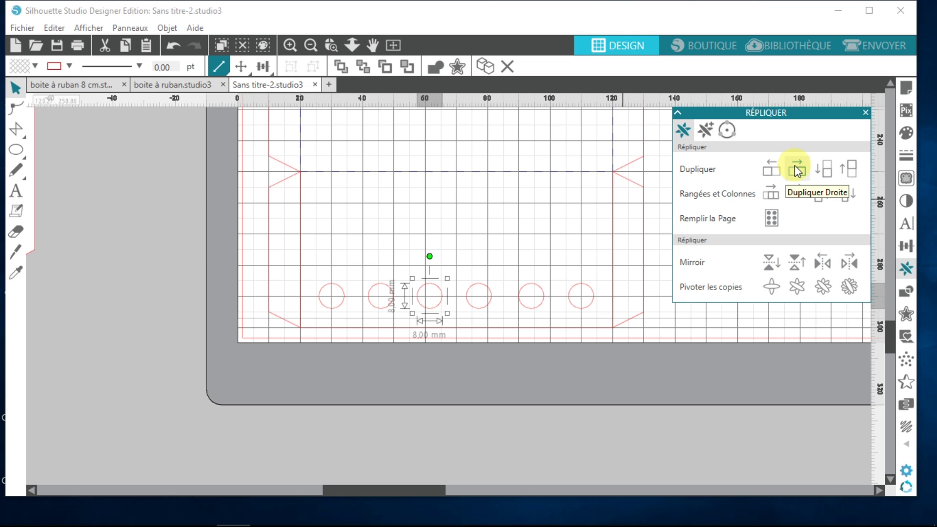
{"action": "key", "text": "Right"}
{"action": "key", "text": "Right"}
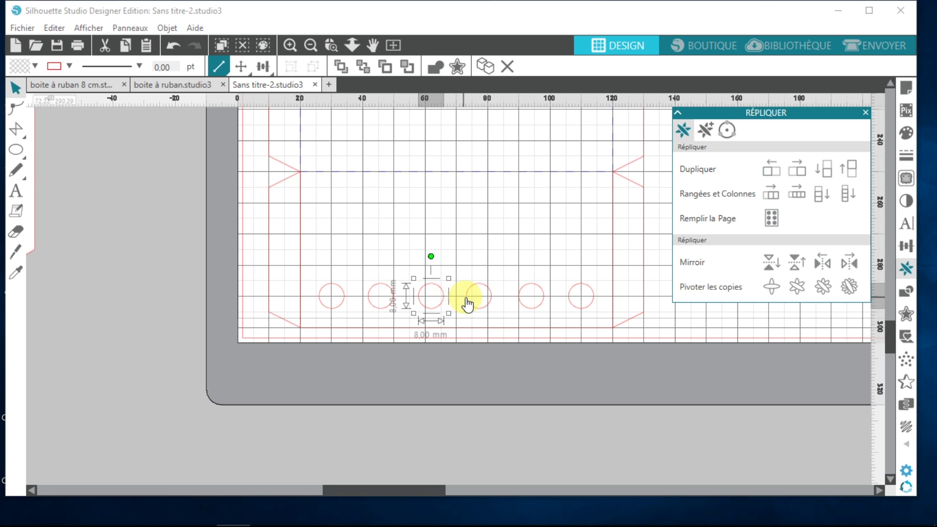
{"action": "left_click", "coordinate": [500, 298]}
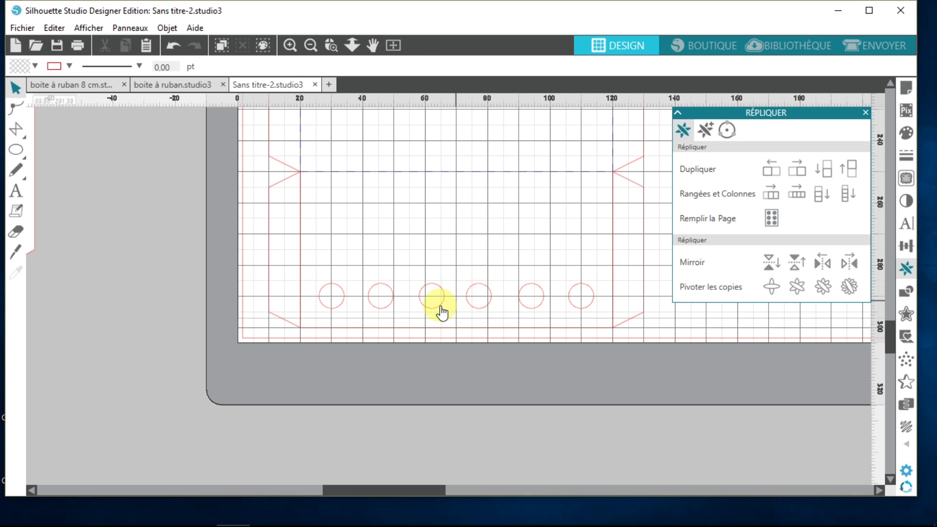
Step: Nudge the third and fourth circles slightly to the right to even out the spacing of the six-circle row
{"action": "left_click", "coordinate": [472, 311]}
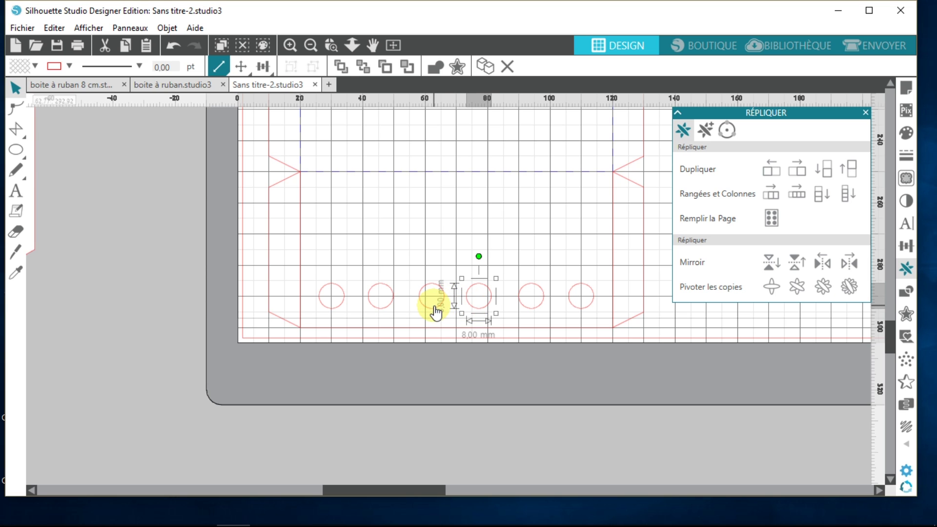
{"action": "left_click", "coordinate": [434, 308]}
{"action": "key", "text": "Right"}
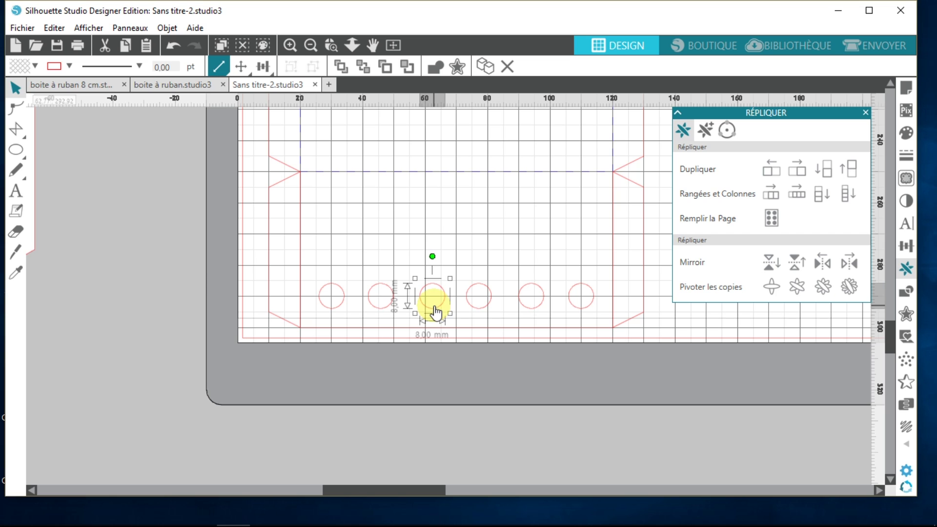
{"action": "left_click", "coordinate": [476, 312]}
{"action": "key", "text": "Right"}
{"action": "left_click", "coordinate": [468, 358]}
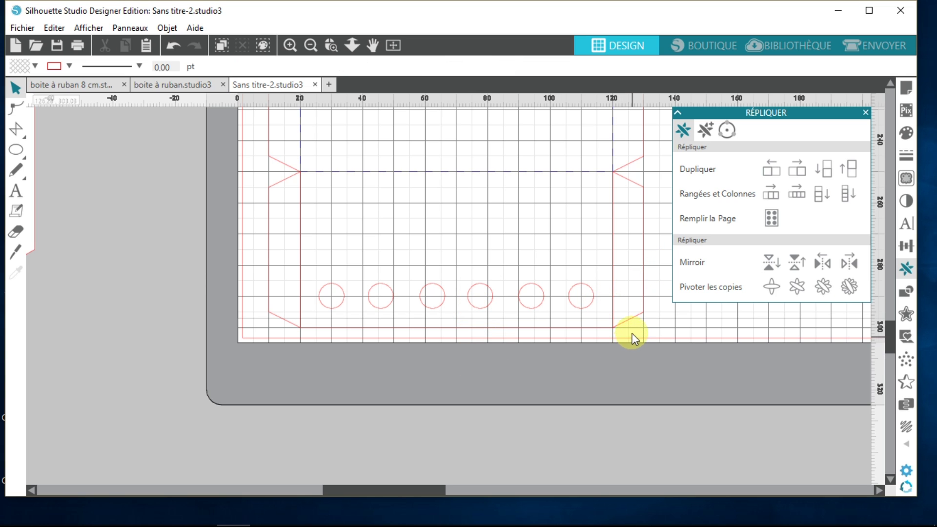
Step: Duplicate the row of six circles downward, group the copies, and move the group below the page's lower edge
{"action": "left_click_drag", "start_coordinate": [600, 314], "coordinate": [328, 279]}
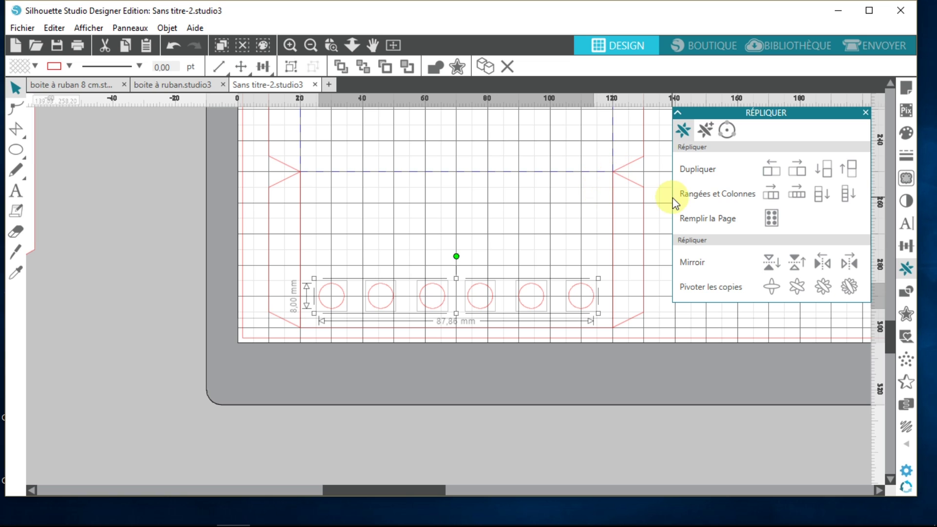
{"action": "left_click", "coordinate": [827, 175]}
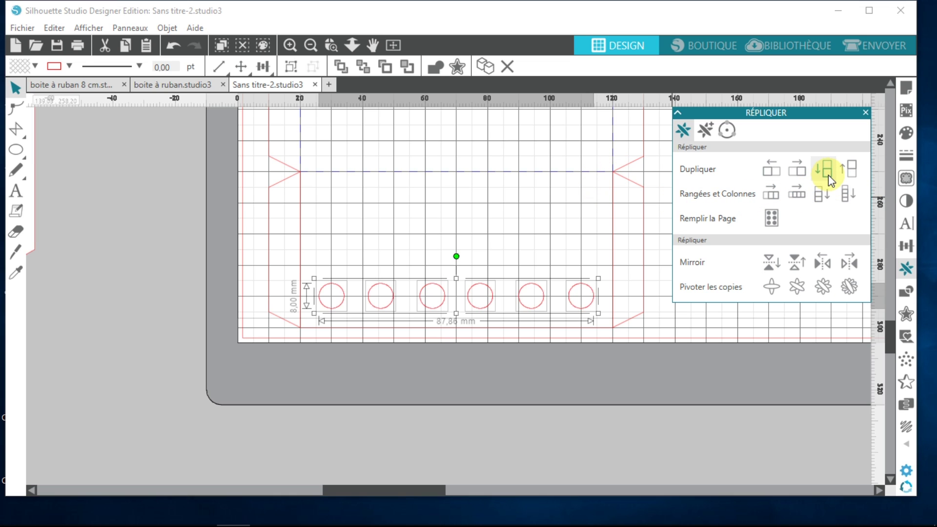
{"action": "right_click", "coordinate": [569, 337]}
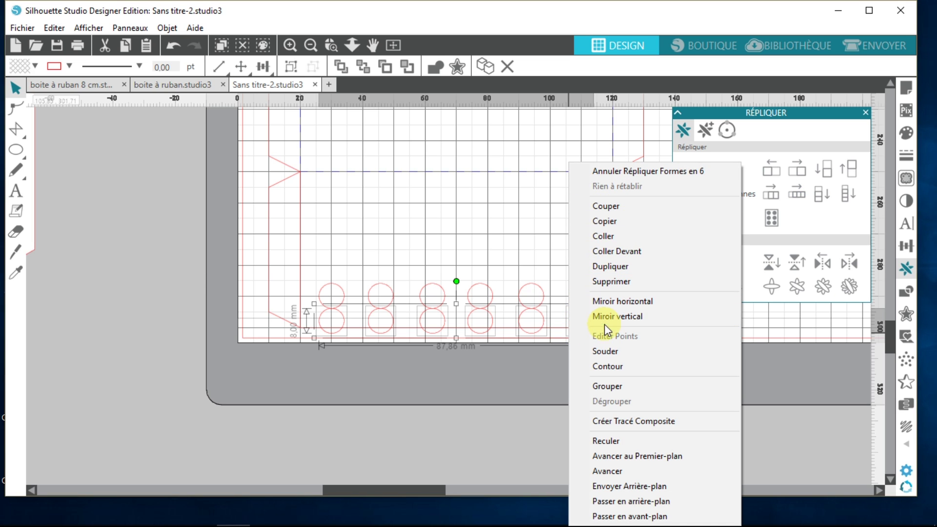
{"action": "left_click", "coordinate": [604, 386]}
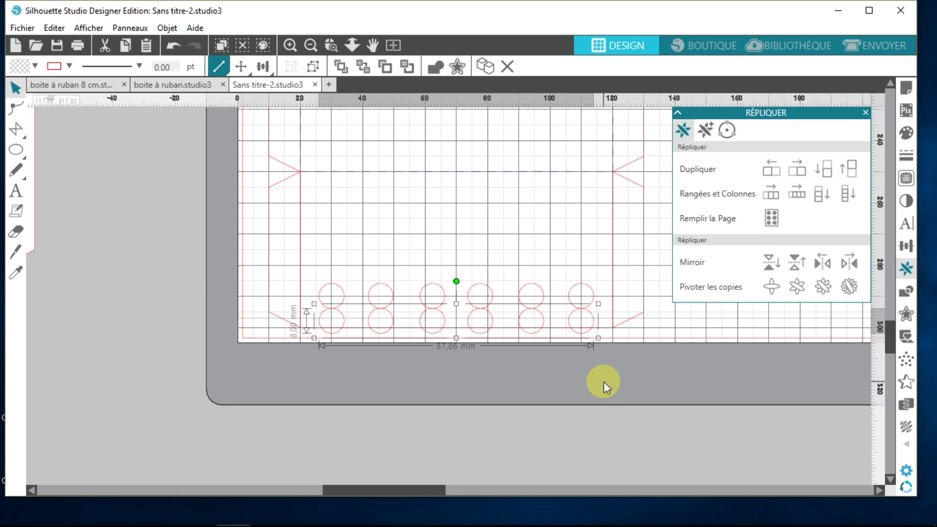
{"action": "left_click_drag", "start_coordinate": [579, 335], "coordinate": [582, 398]}
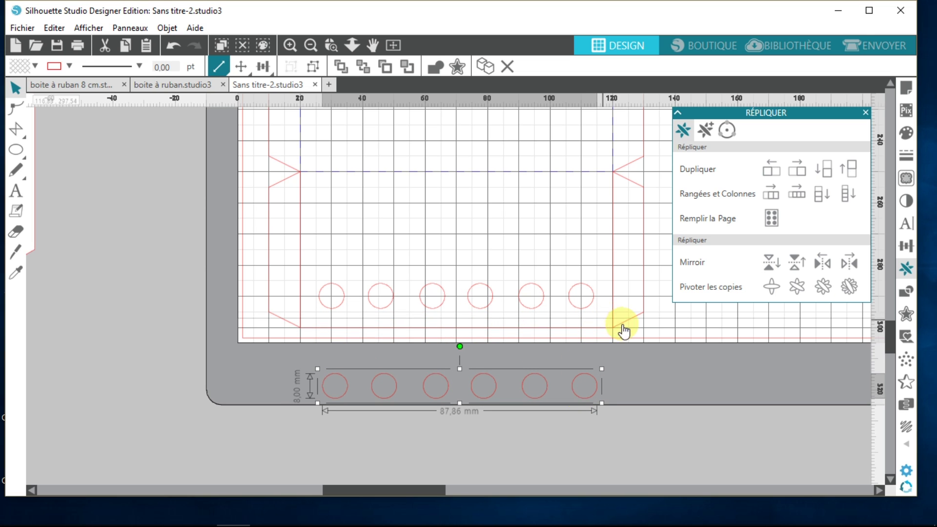
Step: Group the original row of six circles with the six-panel tabbed side strip
{"action": "left_click_drag", "start_coordinate": [629, 336], "coordinate": [298, 252]}
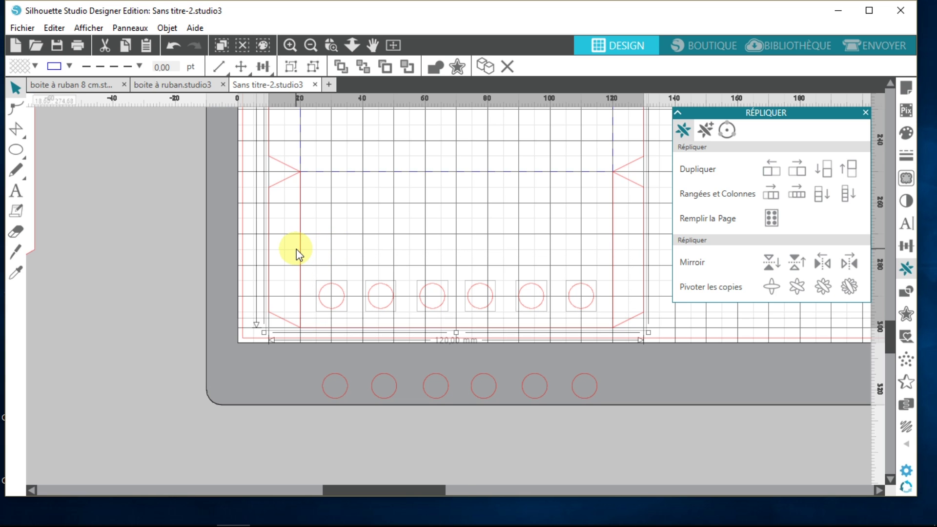
{"action": "right_click", "coordinate": [299, 254]}
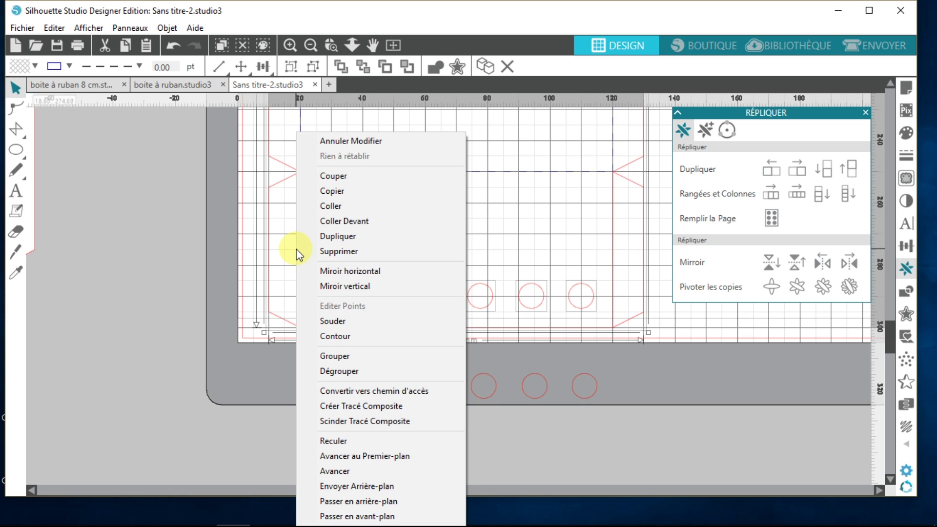
{"action": "left_click", "coordinate": [341, 355]}
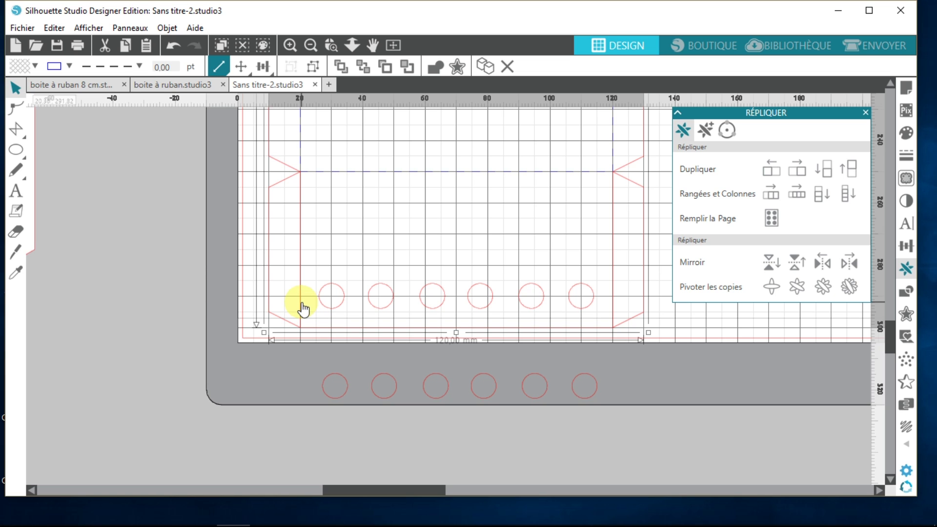
Step: Move the pink six-panel strip onto the tabbed strip, centred between its vertical fold lines, and close the Replicate settings
{"action": "left_click", "coordinate": [393, 45]}
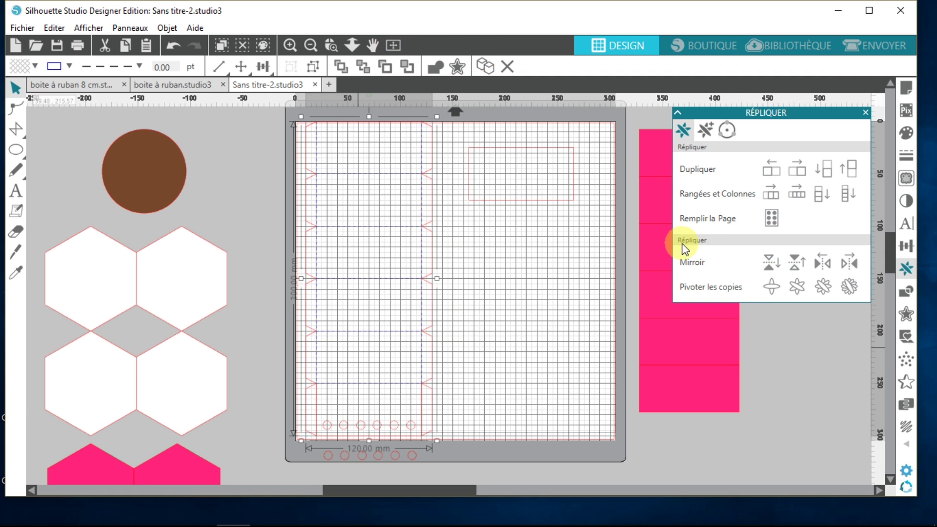
{"action": "left_click", "coordinate": [643, 370]}
{"action": "left_click_drag", "start_coordinate": [643, 370], "coordinate": [397, 376]}
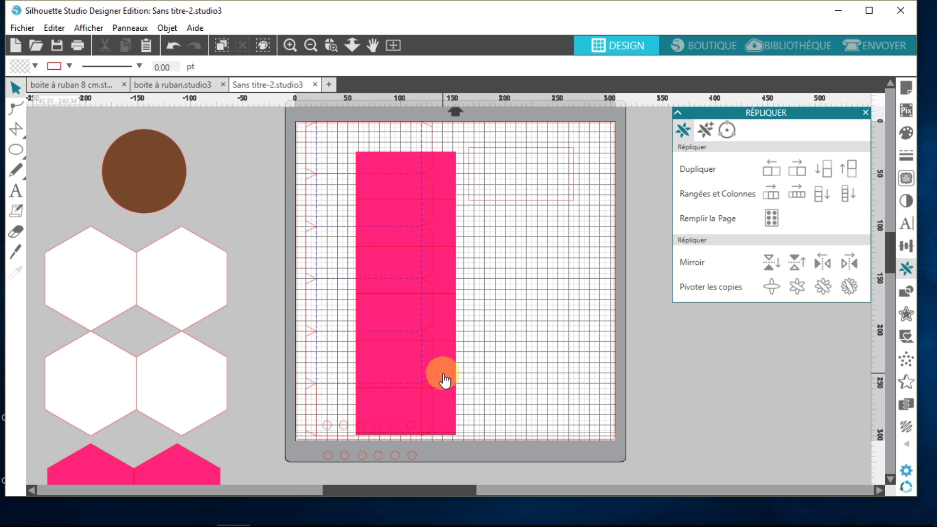
{"action": "left_click_drag", "start_coordinate": [443, 380], "coordinate": [409, 379]}
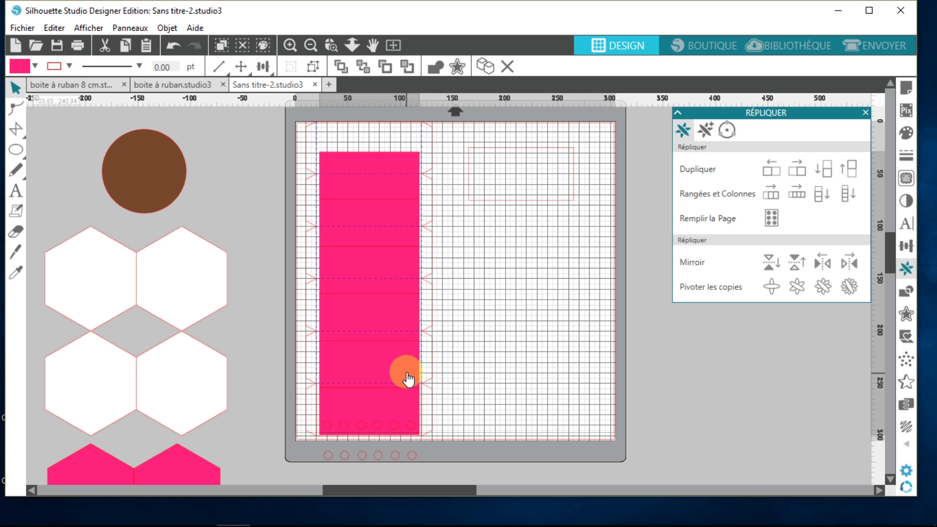
{"action": "left_click", "coordinate": [865, 114]}
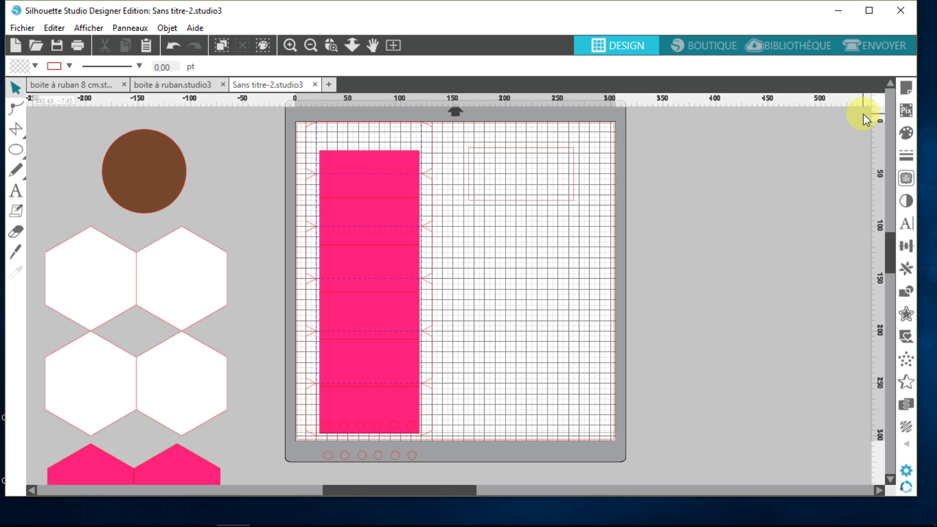
Step: Turn on snapping to the grid in the page setup's grid options
{"action": "left_click", "coordinate": [902, 89]}
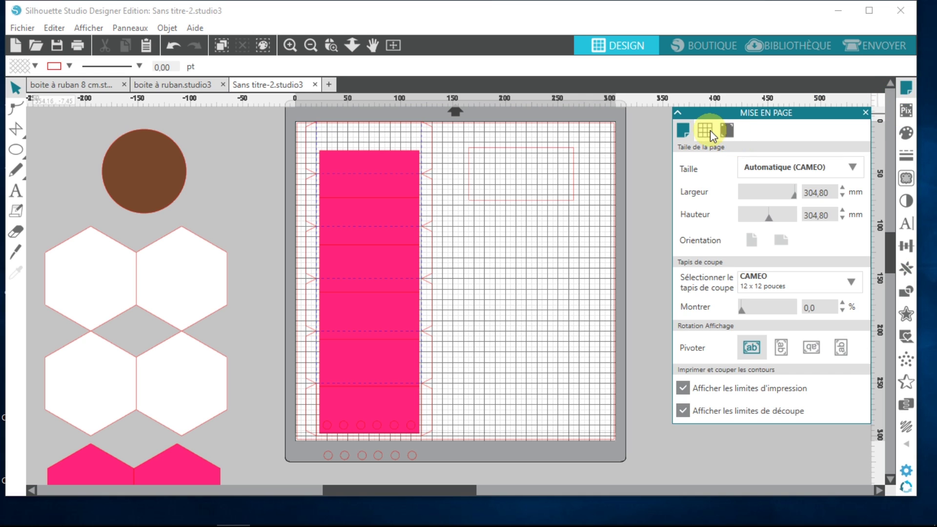
{"action": "left_click", "coordinate": [705, 130]}
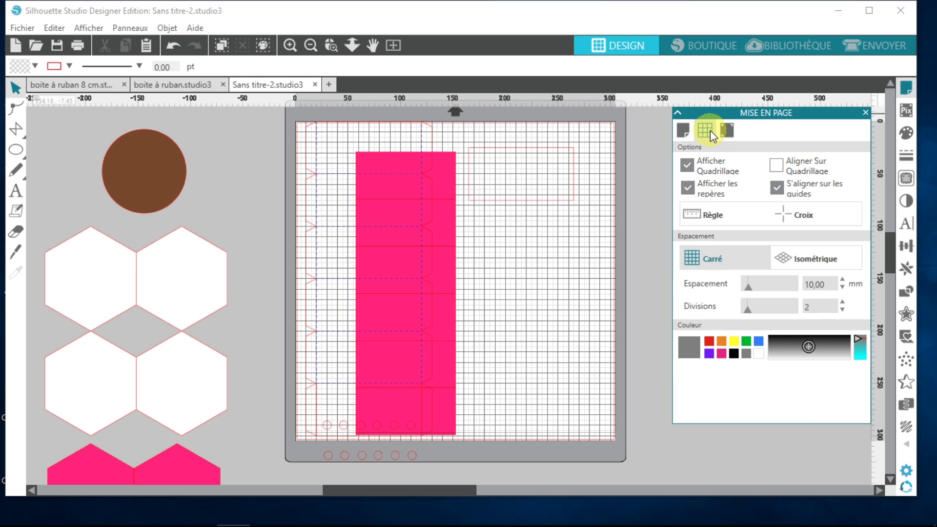
{"action": "left_click", "coordinate": [776, 166]}
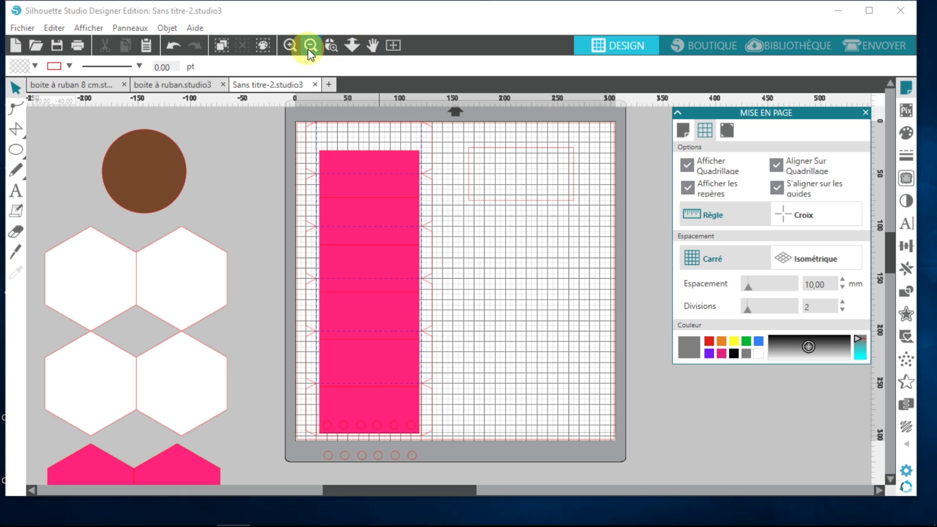
Step: Try to fine-position the pink strip over the tabbed strip's lowest panel with grid snapping, and deselect it
{"action": "left_click", "coordinate": [331, 45]}
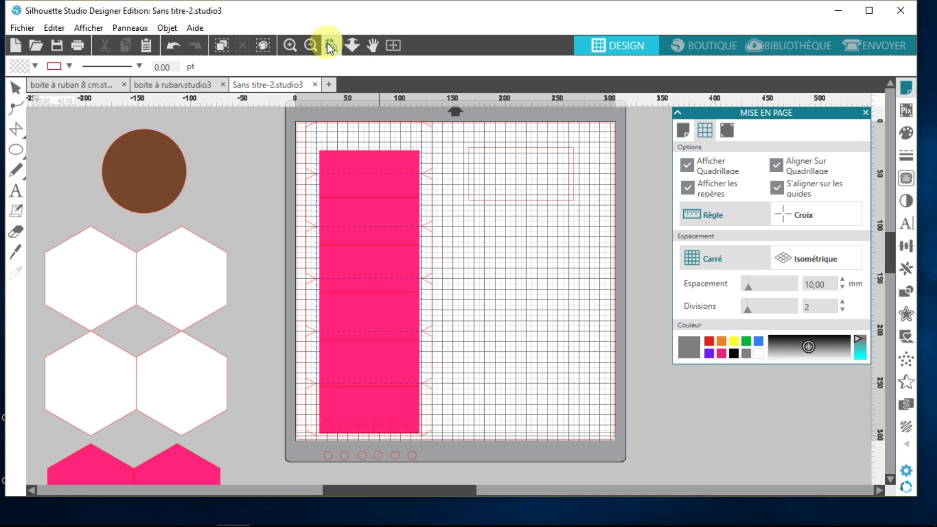
{"action": "left_click_drag", "start_coordinate": [301, 375], "coordinate": [434, 446]}
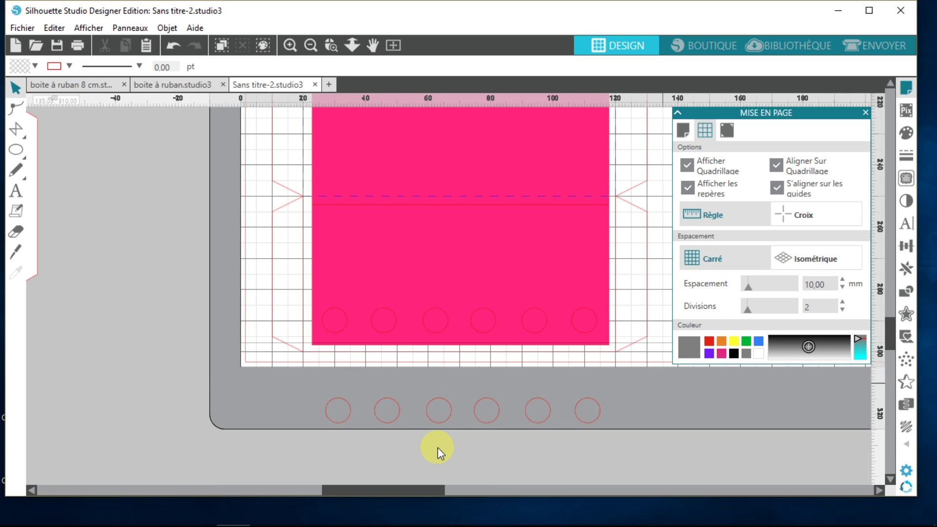
{"action": "left_click", "coordinate": [481, 243]}
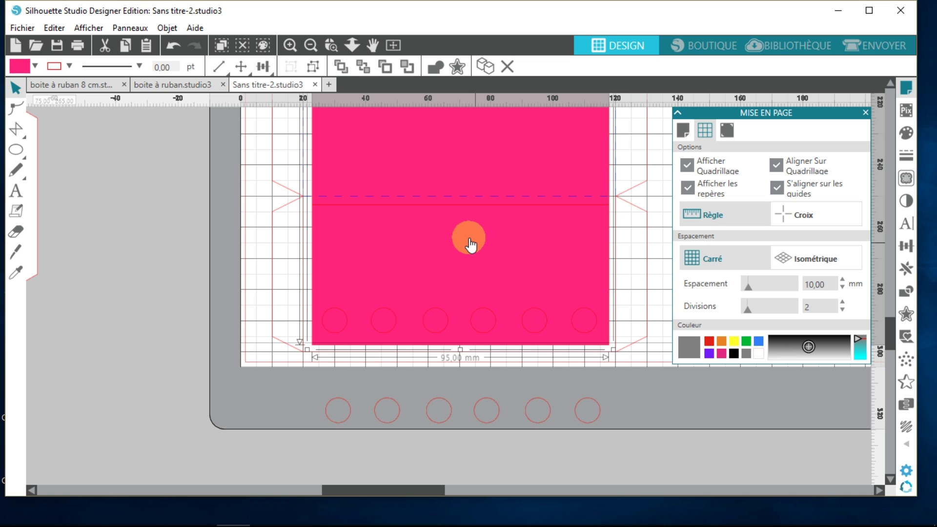
{"action": "mouse_move", "coordinate": [469, 248]}
{"action": "left_mouse_down"}
{"action": "mouse_move", "coordinate": [461, 233]}
{"action": "mouse_move", "coordinate": [485, 252]}
{"action": "mouse_move", "coordinate": [472, 252]}
{"action": "left_mouse_up"}
{"action": "left_click", "coordinate": [614, 384]}
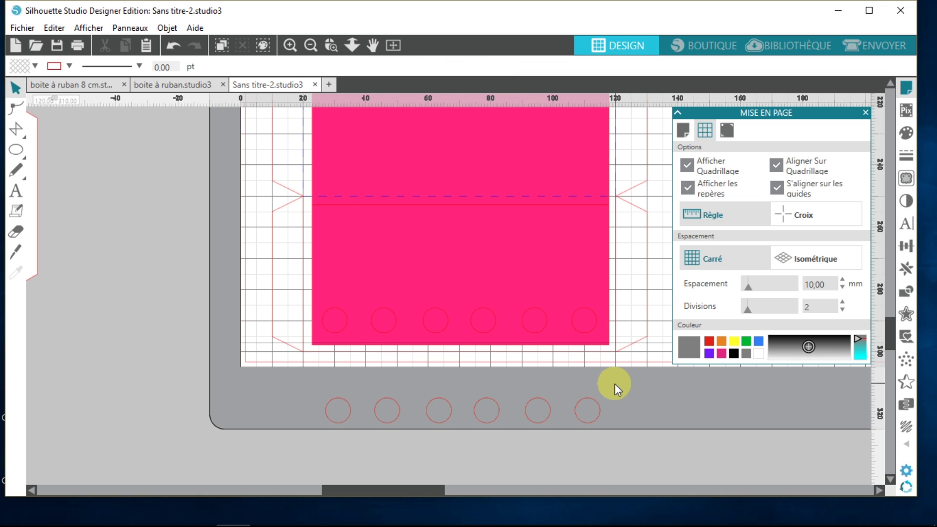
Step: Hide the grid and move the grouped copy of the six circles onto the pink strip's lowest panel
{"action": "left_click", "coordinate": [687, 166]}
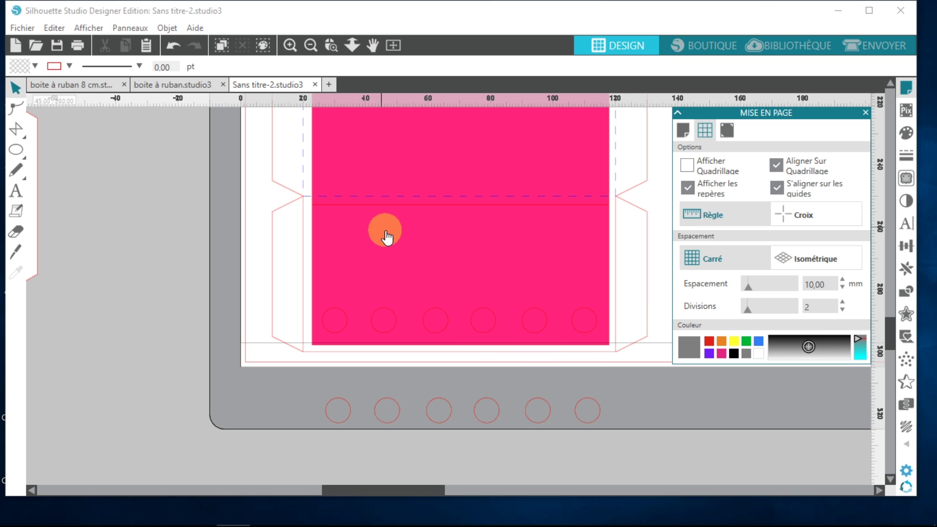
{"action": "left_click", "coordinate": [472, 415]}
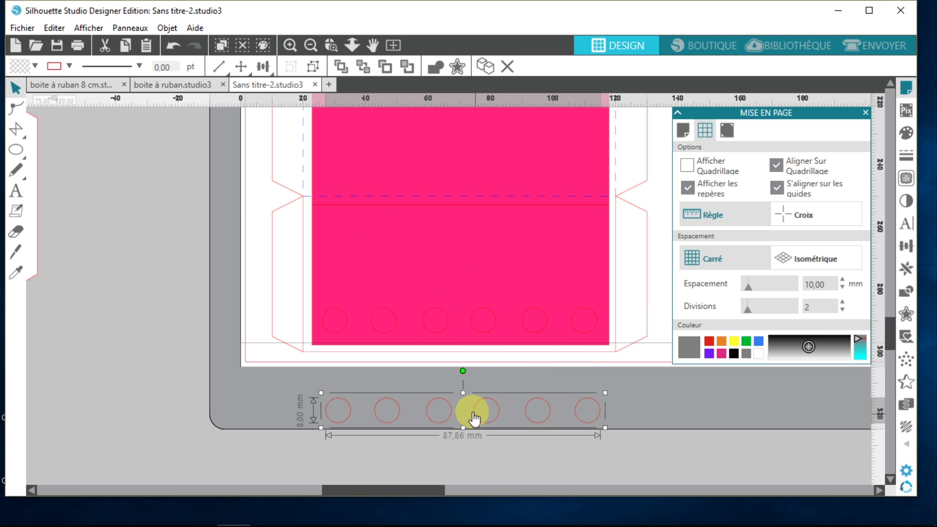
{"action": "left_click_drag", "start_coordinate": [472, 416], "coordinate": [465, 327]}
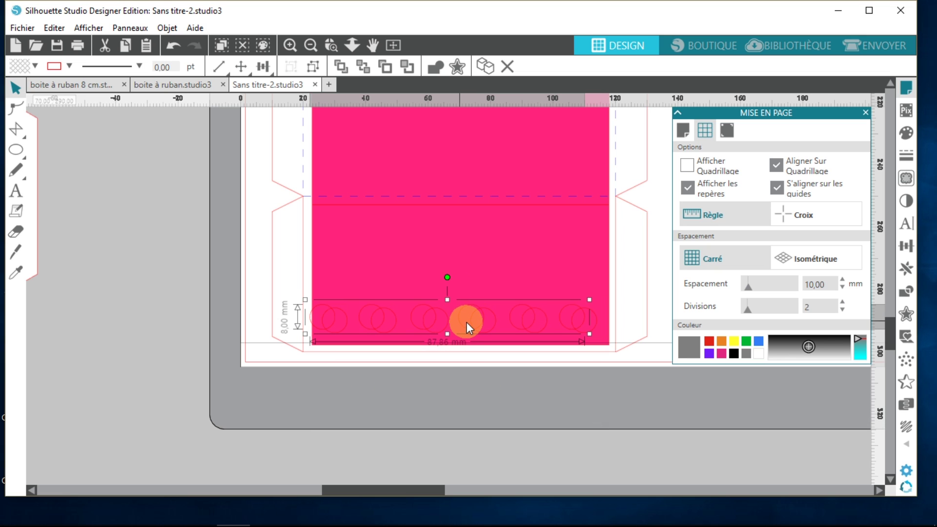
Step: Turn off snapping to the grid and nudge the copied circle row until it lies exactly over the original row
{"action": "key", "text": "Up"}
{"action": "key", "text": "Up"}
{"action": "key", "text": "Down"}
{"action": "key", "text": "Down"}
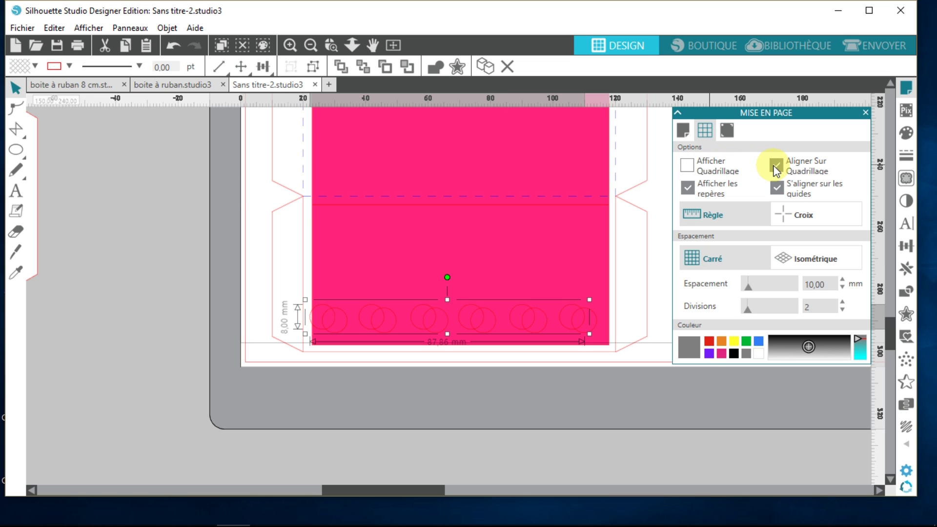
{"action": "key", "text": "Down"}
{"action": "key", "text": "Down"}
{"action": "key", "text": "Down"}
{"action": "key", "text": "Down"}
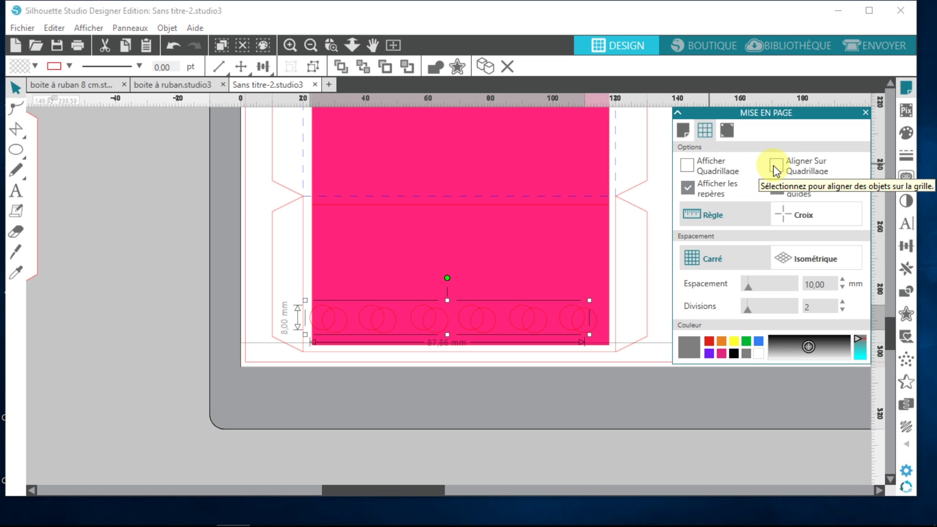
{"action": "key", "text": "Down"}
{"action": "key", "text": "Down"}
{"action": "key", "text": "Right"}
{"action": "key", "text": "Right"}
{"action": "key", "text": "Right"}
{"action": "key", "text": "Right"}
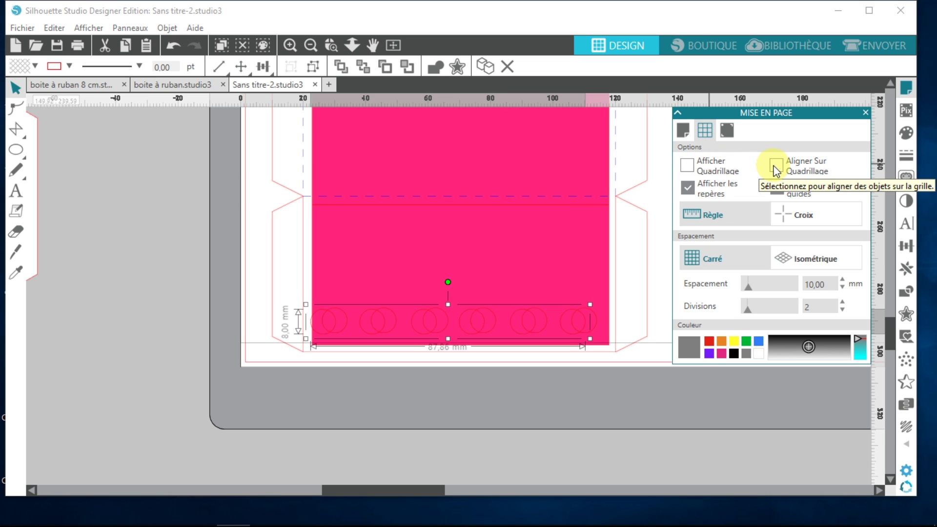
{"action": "key", "text": "Right"}
{"action": "key", "text": "Right"}
{"action": "key", "text": "Right"}
{"action": "key", "text": "Right"}
{"action": "key", "text": "Right"}
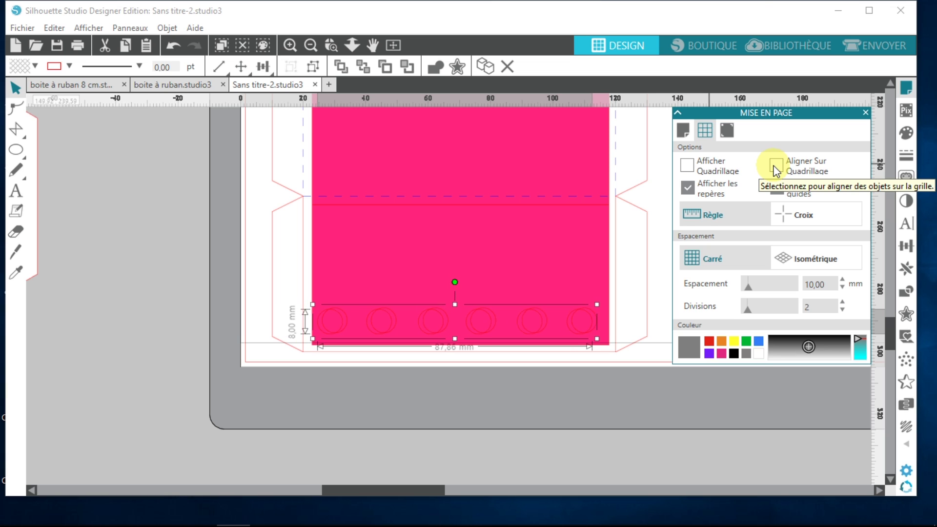
{"action": "key", "text": "Up"}
{"action": "key", "text": "Right"}
{"action": "key", "text": "Right"}
{"action": "key", "text": "Right"}
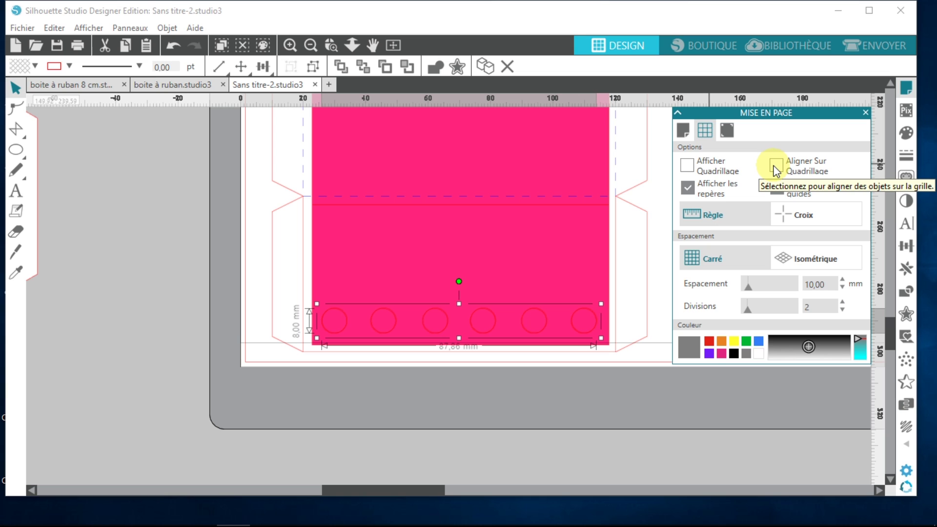
{"action": "key", "text": "Right"}
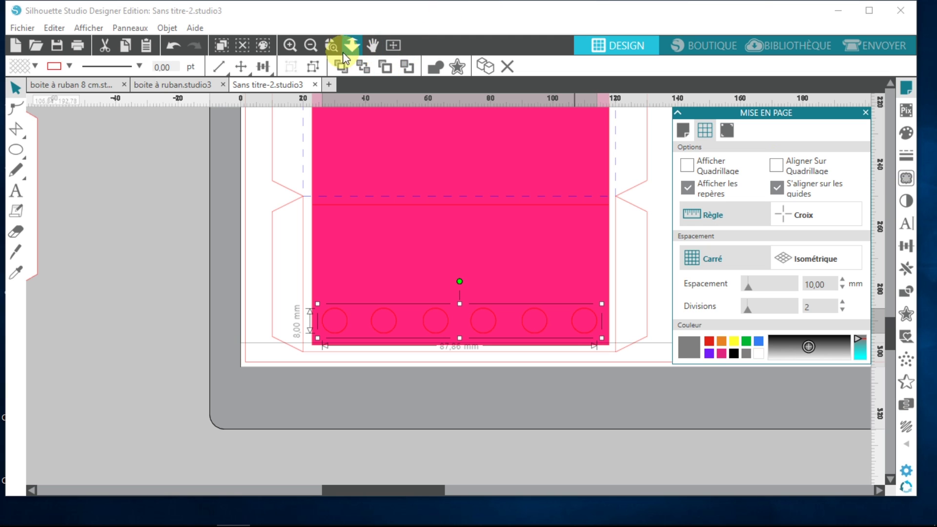
Step: Group the copied row of six holes with the pink strip
{"action": "left_click", "coordinate": [329, 45]}
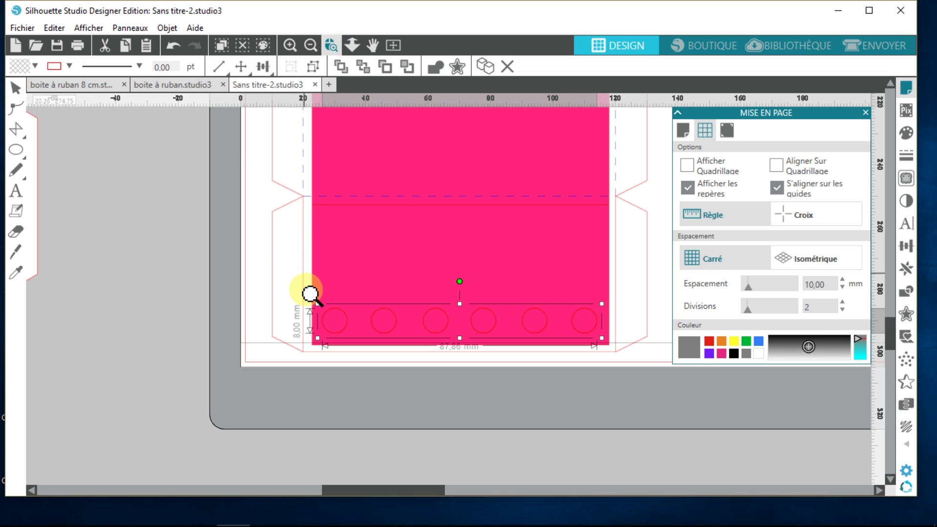
{"action": "left_click_drag", "start_coordinate": [322, 306], "coordinate": [366, 359]}
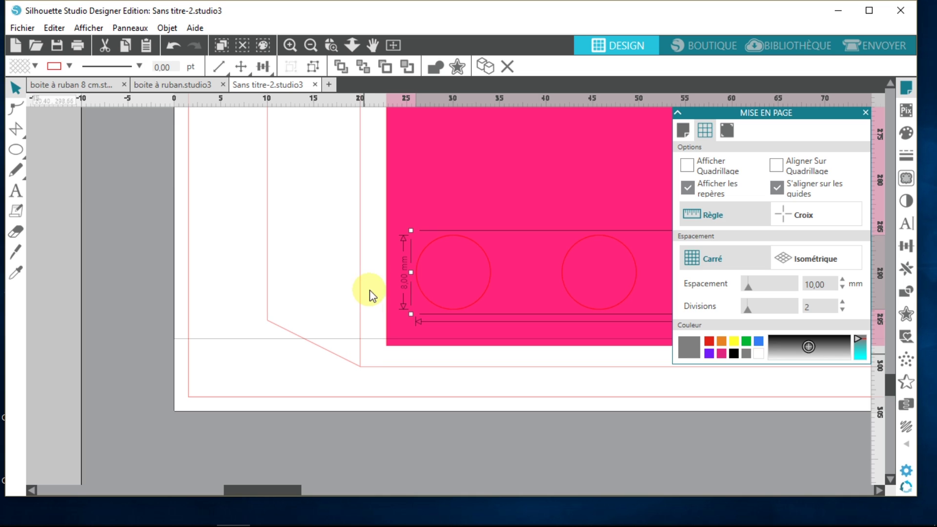
{"action": "left_click", "coordinate": [390, 172]}
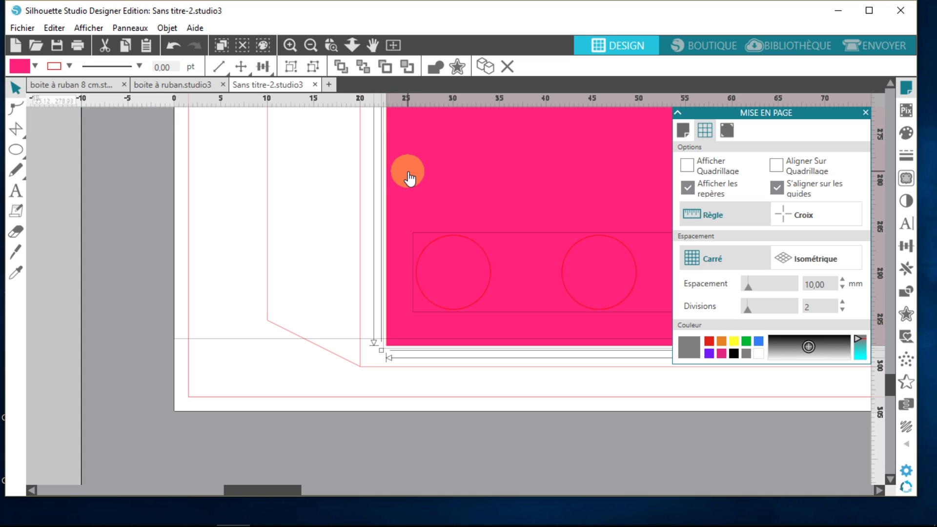
{"action": "right_click", "coordinate": [408, 172]}
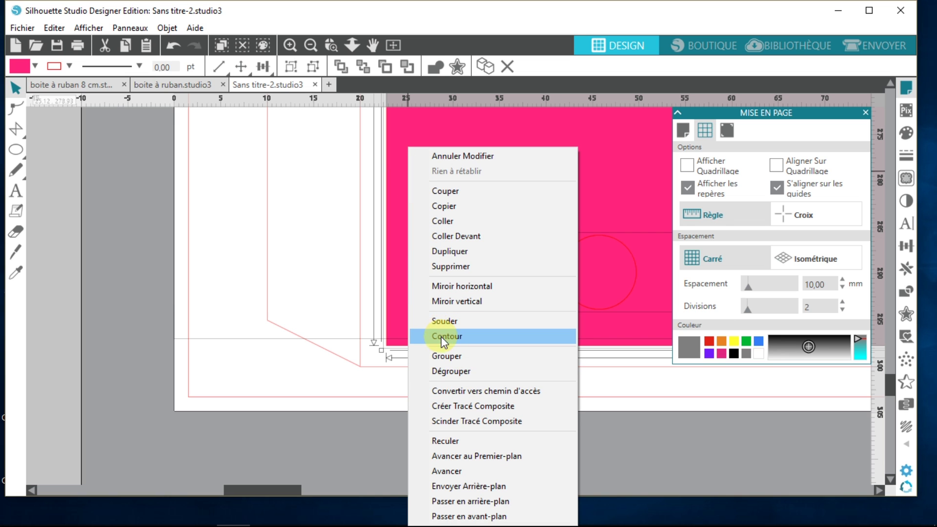
{"action": "left_click", "coordinate": [443, 356]}
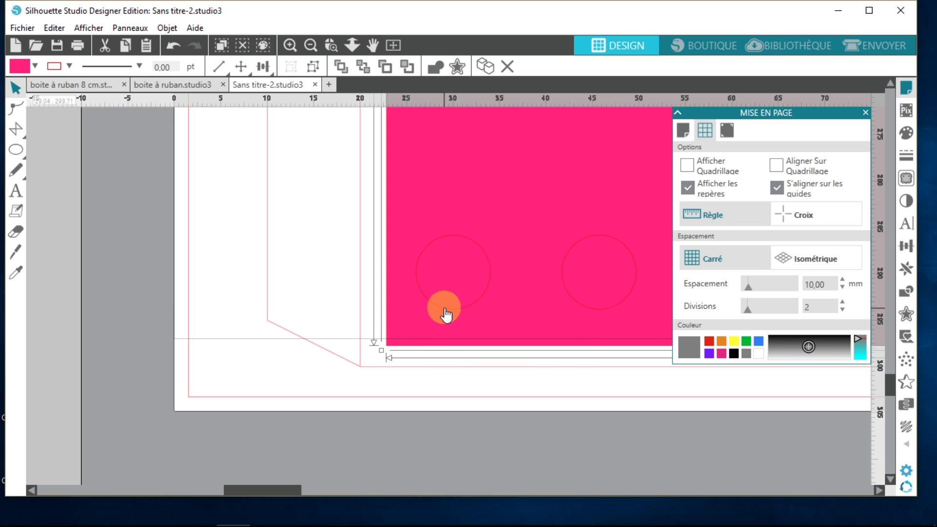
Step: Move the grouped pink strip off the tabbed strip to the empty area right of the cutting mat, and close the page setup options
{"action": "left_click_drag", "start_coordinate": [444, 320], "coordinate": [610, 401]}
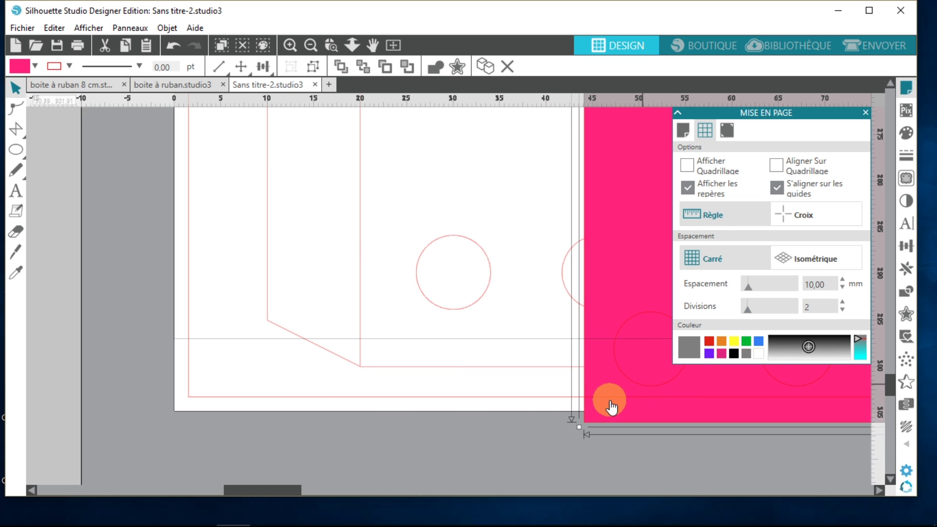
{"action": "left_click", "coordinate": [393, 45]}
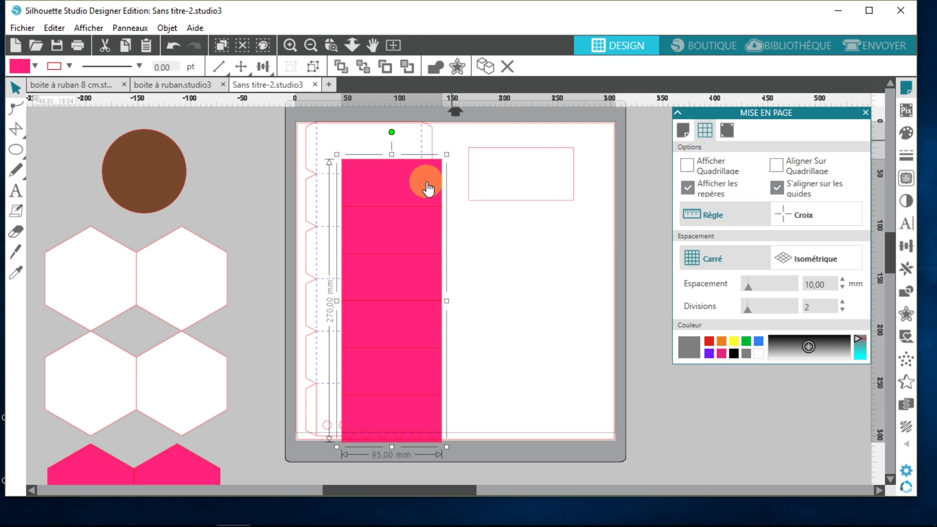
{"action": "left_click_drag", "start_coordinate": [437, 187], "coordinate": [700, 153]}
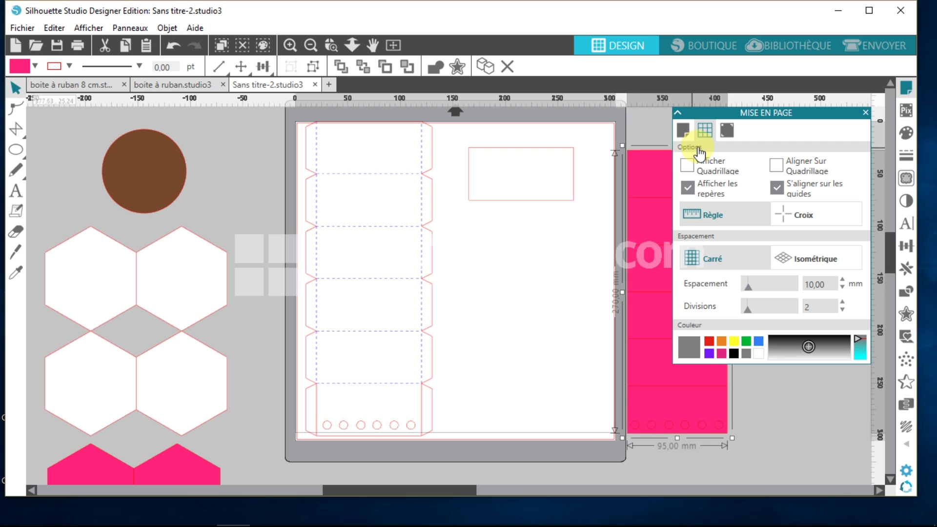
{"action": "left_click", "coordinate": [866, 114]}
{"action": "left_click_drag", "start_coordinate": [652, 198], "coordinate": [683, 179]}
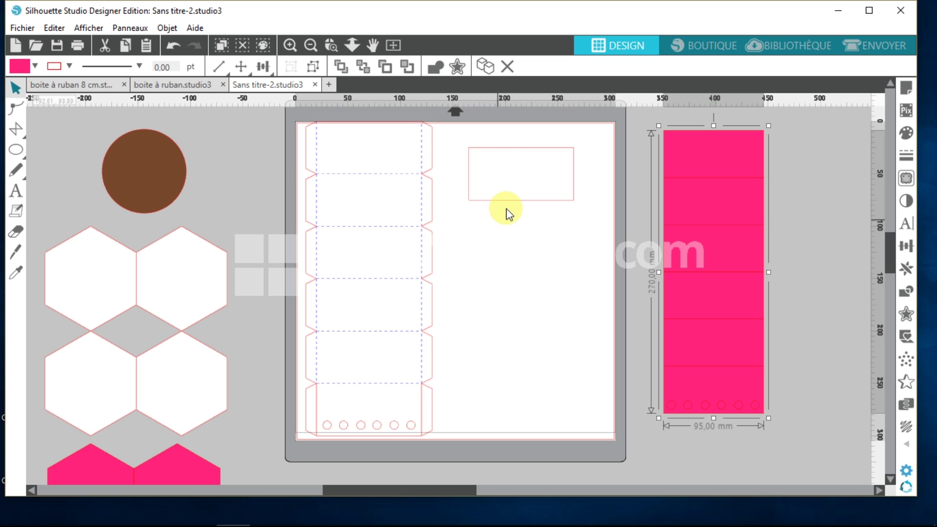
Step: Move the spare 100 × 50 mm rectangle off the page and bring the four white hexagons onto it, keeping the brown circle outside
{"action": "left_click_drag", "start_coordinate": [508, 208], "coordinate": [132, 193]}
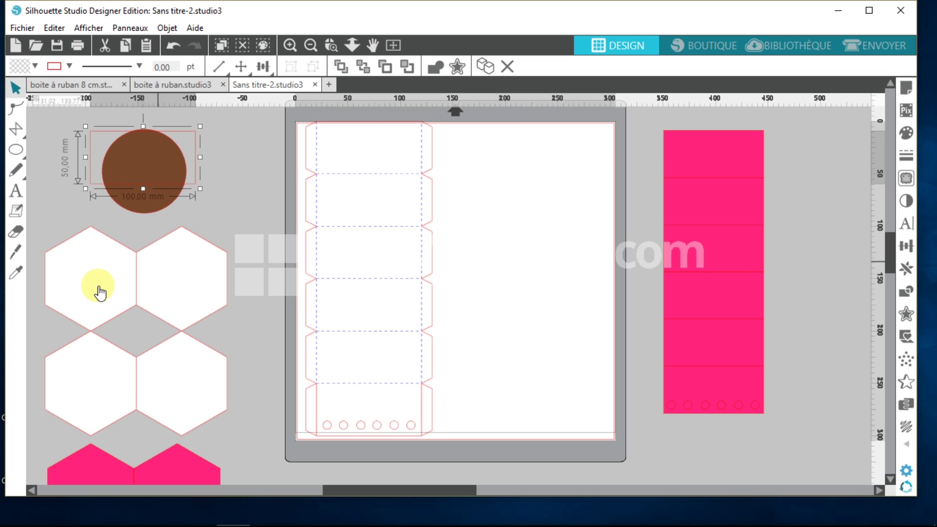
{"action": "left_click", "coordinate": [100, 293]}
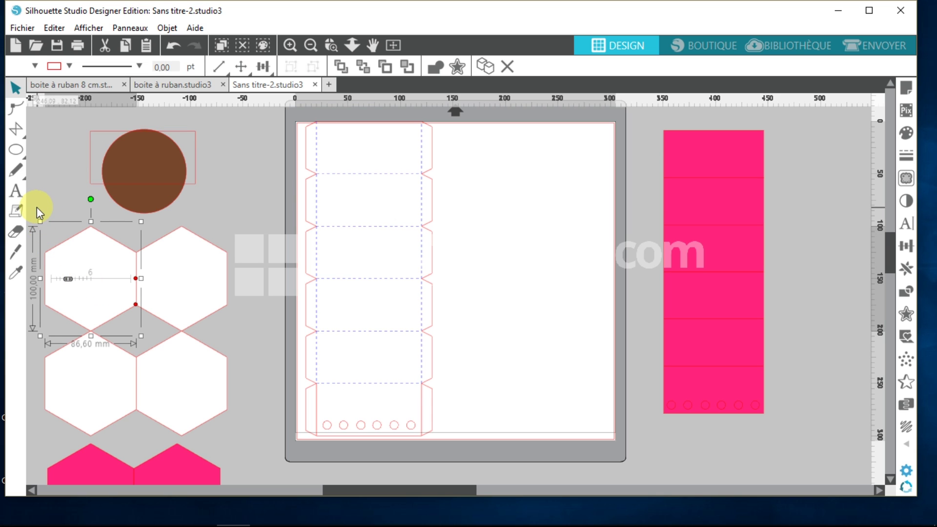
{"action": "left_click_drag", "start_coordinate": [37, 207], "coordinate": [588, 373]}
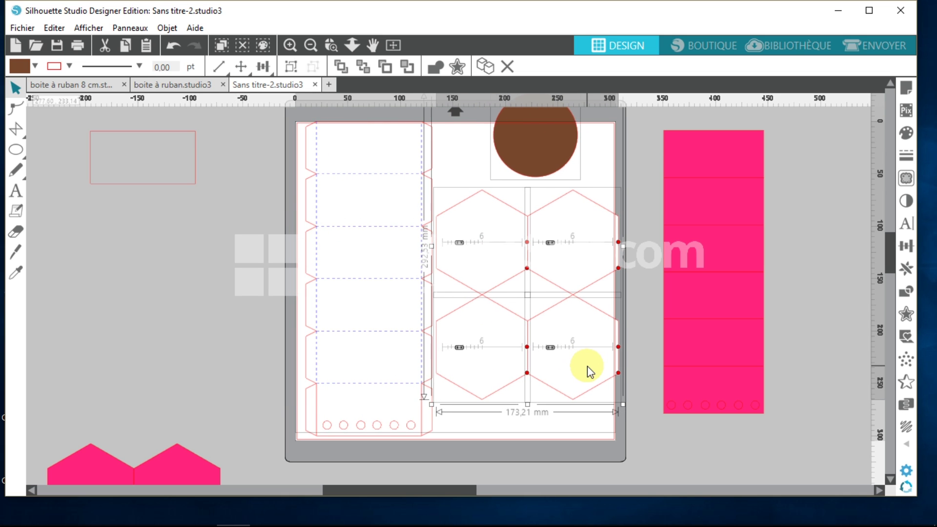
{"action": "left_click", "coordinate": [637, 146]}
{"action": "left_click_drag", "start_coordinate": [553, 169], "coordinate": [160, 280]}
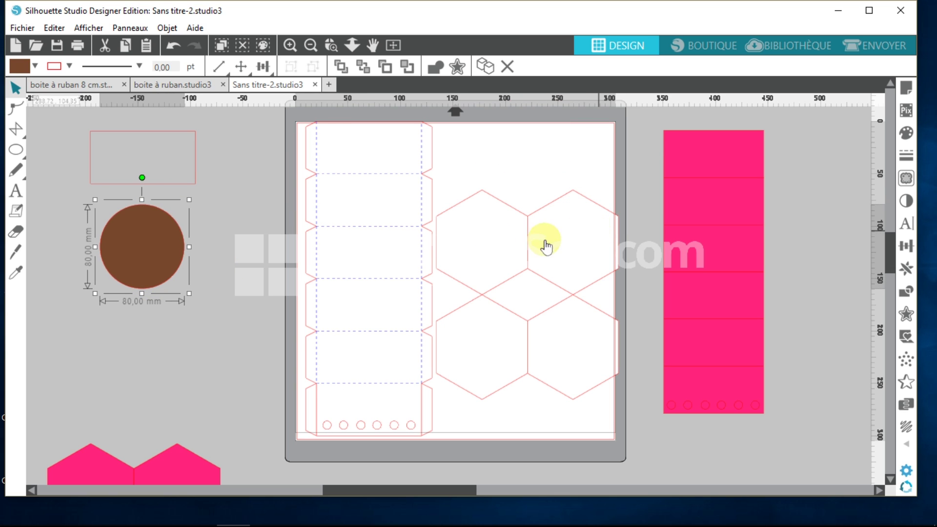
Step: Spread the four white hexagons in a staggered layout inside the page beside the tabbed strip
{"action": "left_click", "coordinate": [510, 248]}
{"action": "left_click_drag", "start_coordinate": [554, 213], "coordinate": [544, 152]}
{"action": "left_click", "coordinate": [454, 251]}
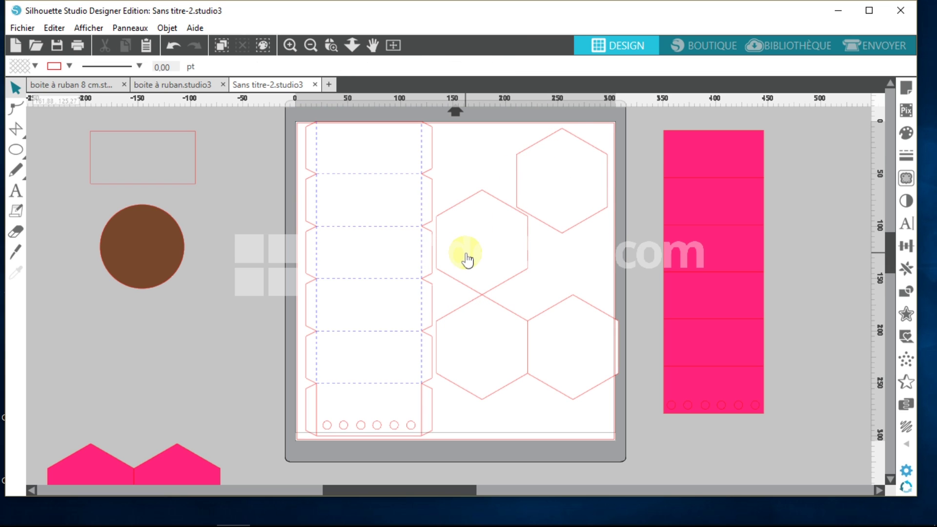
{"action": "left_click_drag", "start_coordinate": [572, 306], "coordinate": [558, 263]}
{"action": "left_click", "coordinate": [493, 331]}
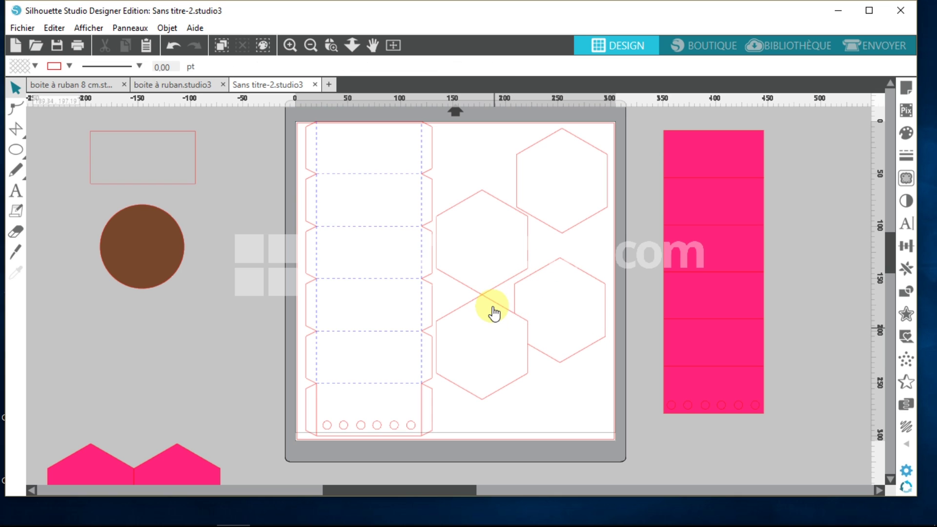
{"action": "left_click_drag", "start_coordinate": [496, 310], "coordinate": [509, 342]}
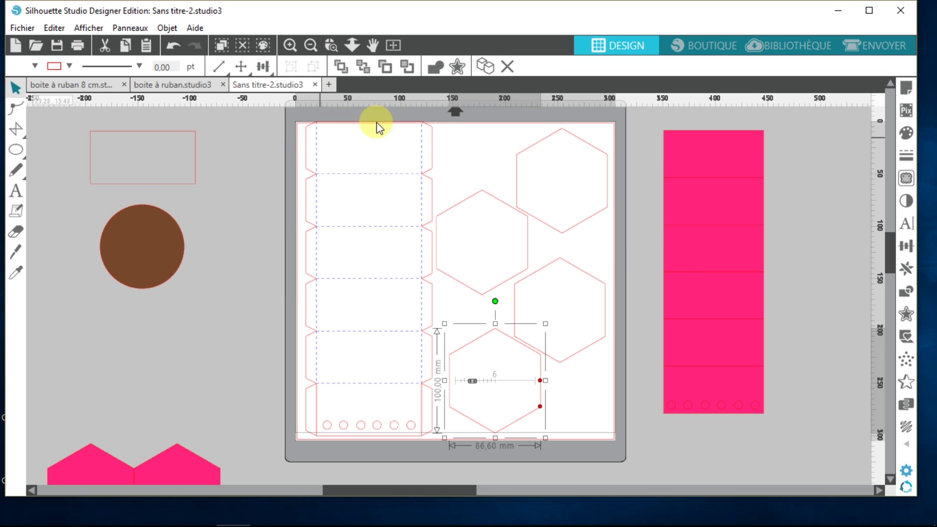
Step: Switch the cut setup to actions by line colour and assign Découper to the red lines
{"action": "left_click", "coordinate": [849, 44]}
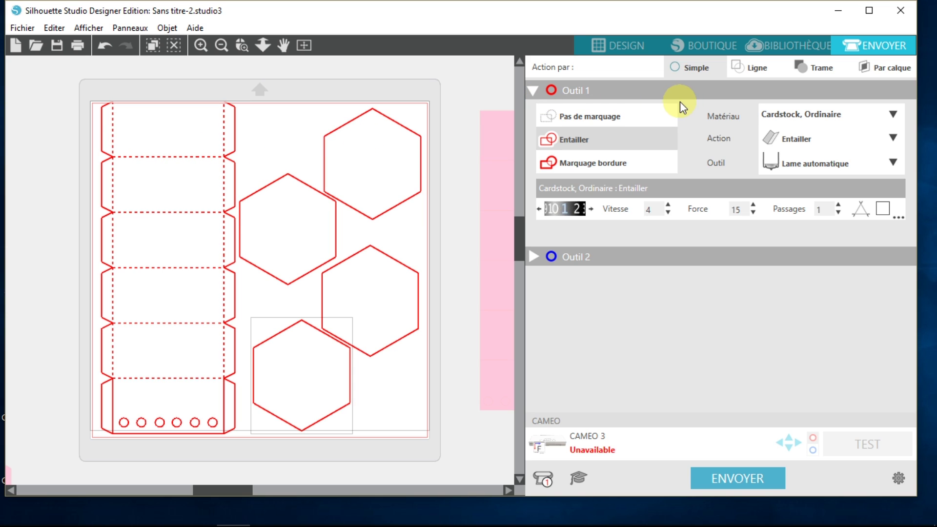
{"action": "left_click", "coordinate": [742, 66]}
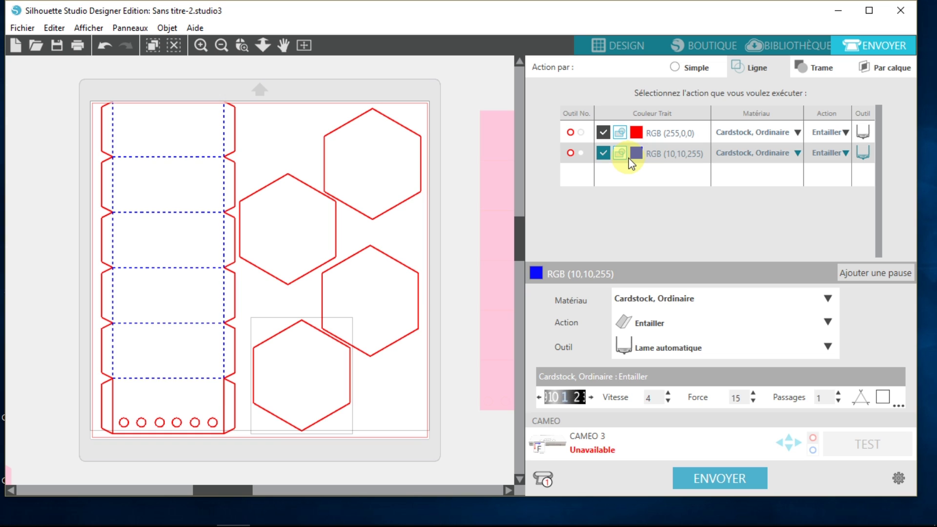
{"action": "left_click", "coordinate": [845, 131]}
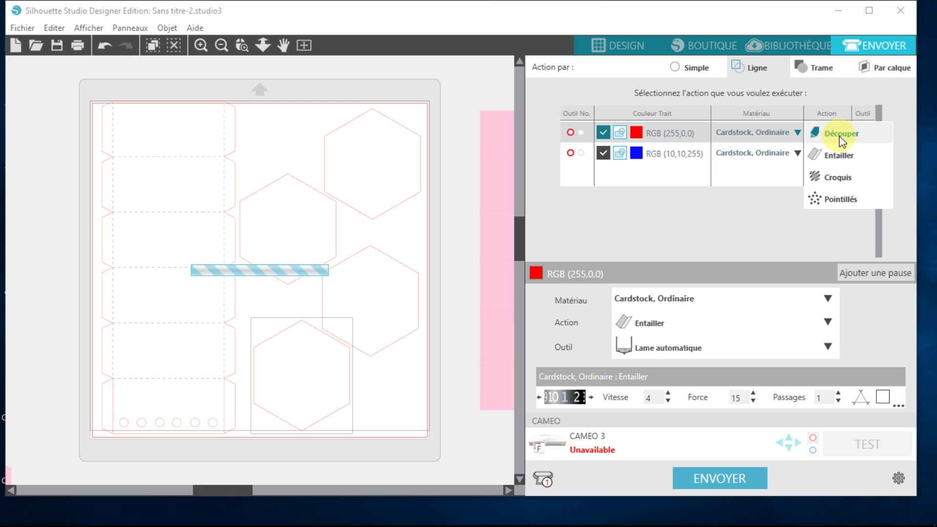
{"action": "left_click", "coordinate": [839, 135]}
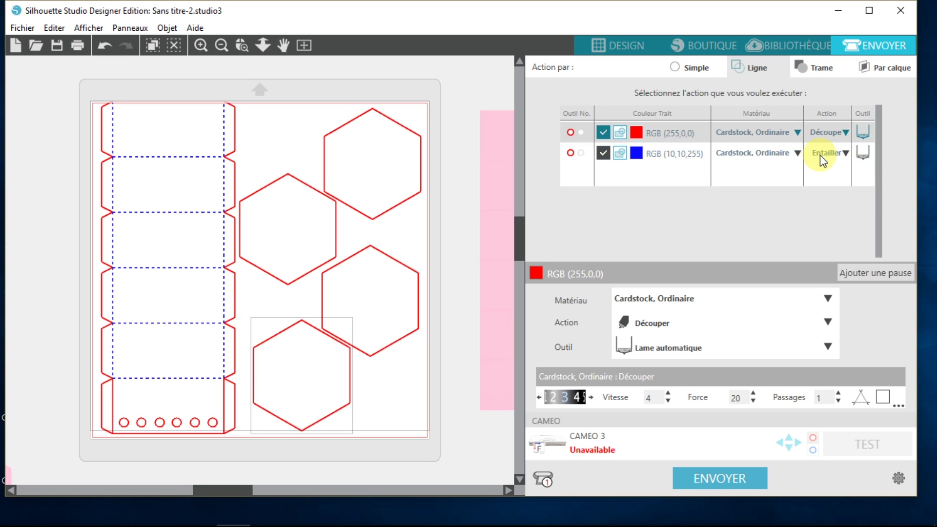
Step: Shift the tabbed strip slightly down inside the page's cutting border, return to the design view and deselect it
{"action": "left_click", "coordinate": [237, 178]}
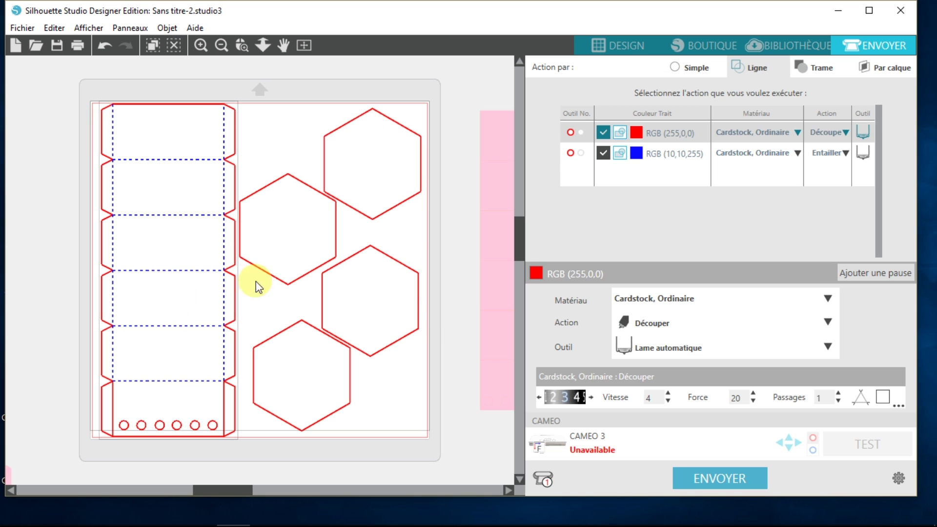
{"action": "left_click", "coordinate": [626, 55]}
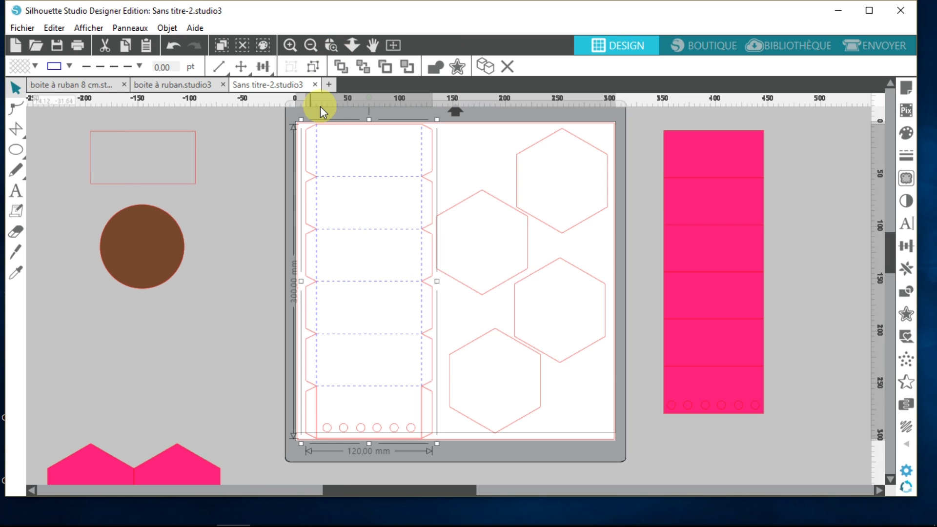
{"action": "left_click", "coordinate": [280, 116]}
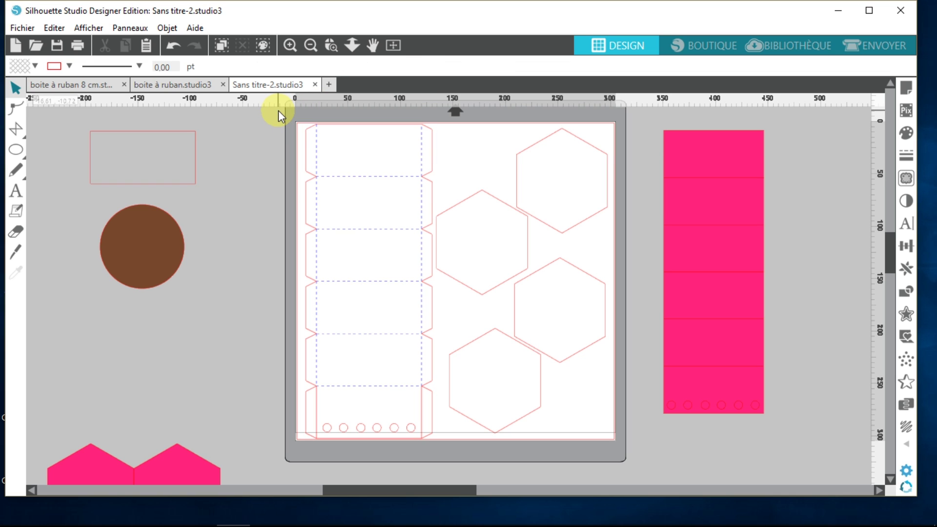
Step: Group the tabbed strip with the four white hexagons and move the group off the page to the right
{"action": "left_click_drag", "start_coordinate": [279, 110], "coordinate": [617, 375]}
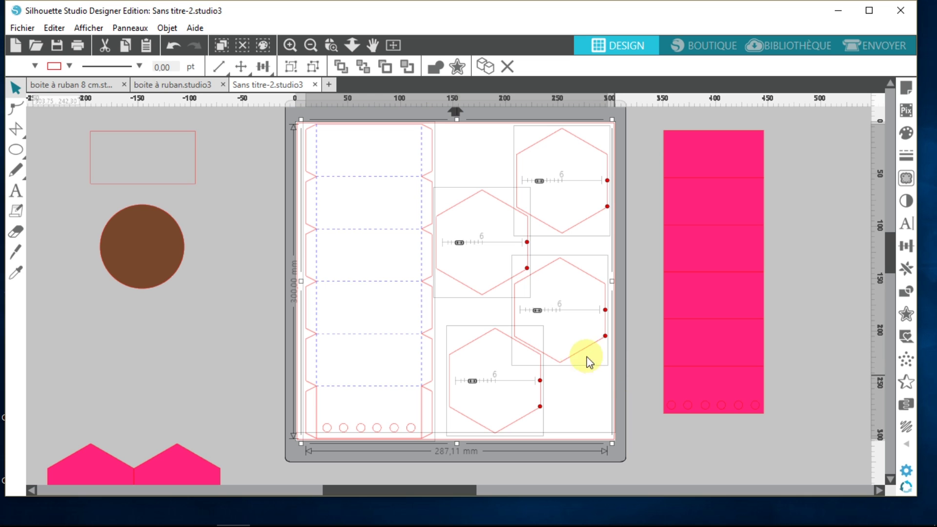
{"action": "right_click", "coordinate": [573, 355]}
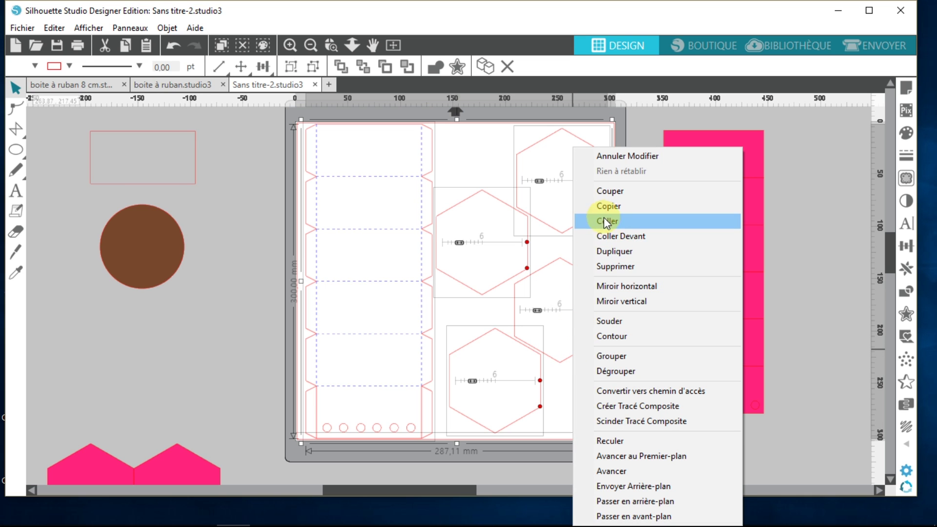
{"action": "left_click", "coordinate": [616, 359]}
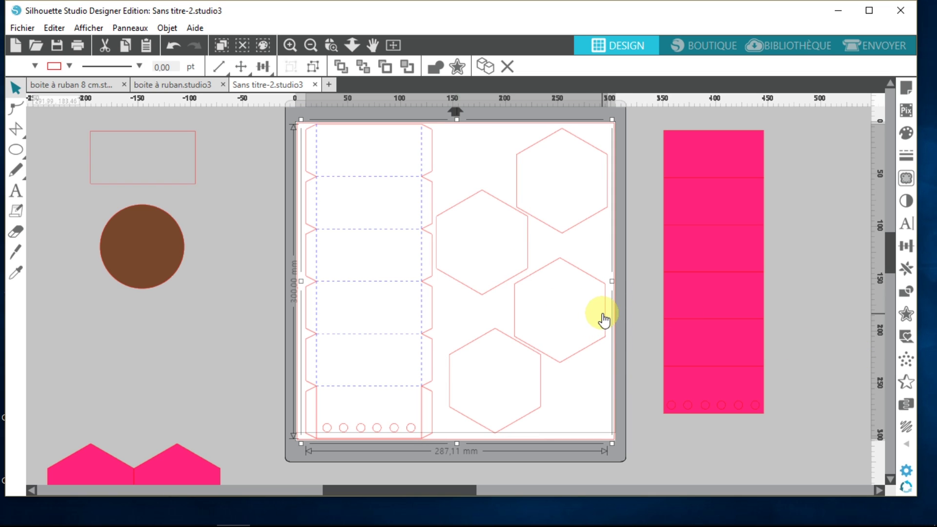
{"action": "left_click_drag", "start_coordinate": [607, 321], "coordinate": [935, 325]}
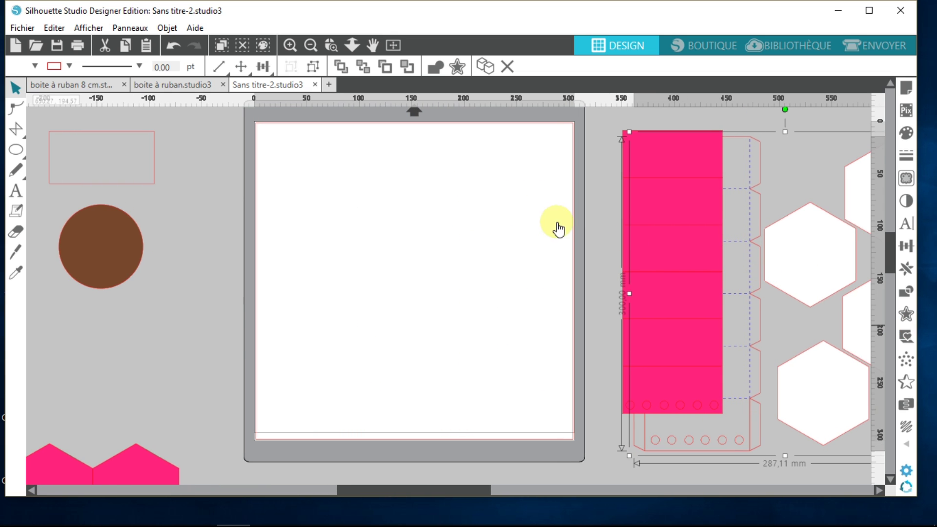
Step: Place the pink strip with its holes on the empty page, near the page's right edge
{"action": "left_click", "coordinate": [628, 235]}
{"action": "left_click_drag", "start_coordinate": [636, 178], "coordinate": [471, 180]}
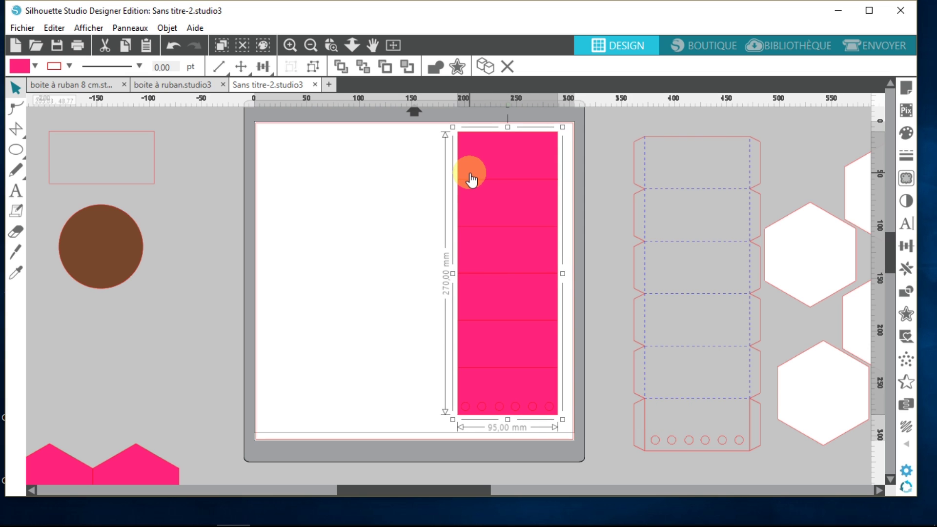
{"action": "left_click", "coordinate": [121, 465]}
{"action": "left_click", "coordinate": [189, 414]}
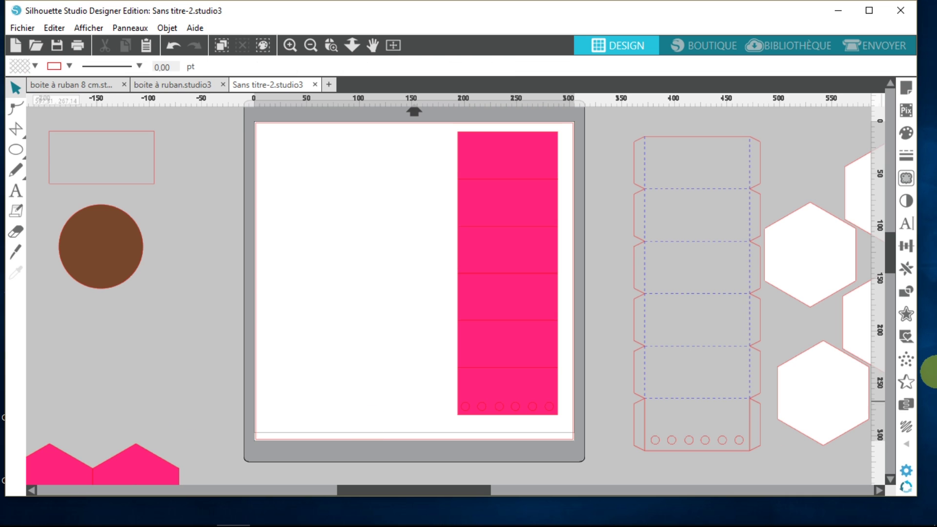
Step: Move the two pink hexagons to the upper part of the page, beside the pink strip
{"action": "left_click_drag", "start_coordinate": [891, 262], "coordinate": [890, 277]}
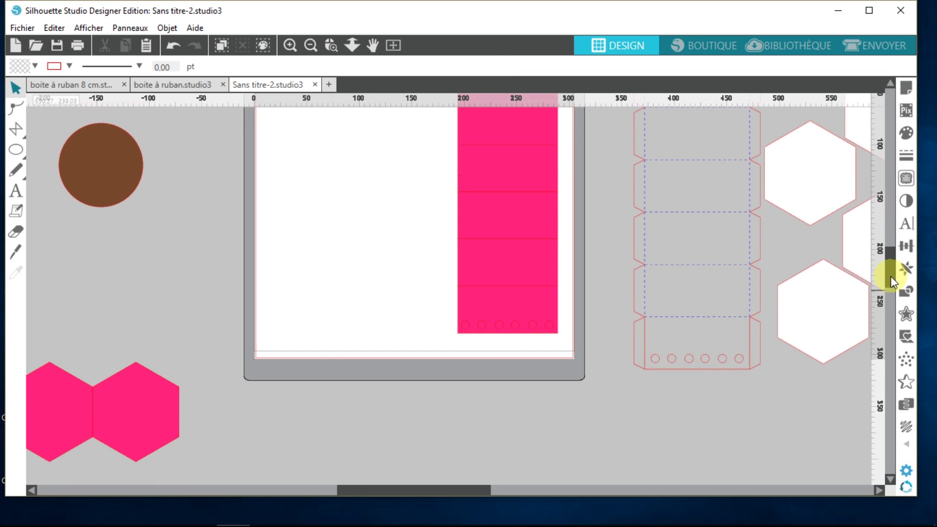
{"action": "left_click_drag", "start_coordinate": [81, 395], "coordinate": [325, 184]}
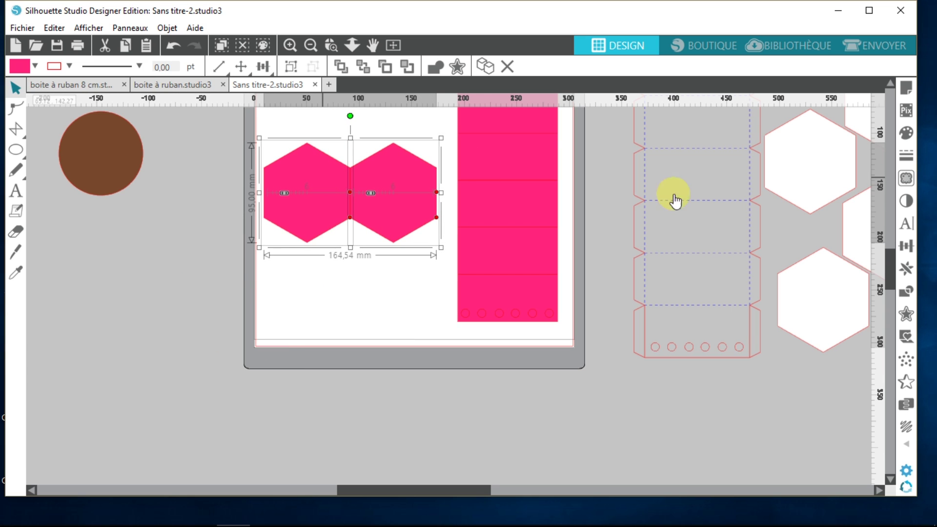
{"action": "left_click_drag", "start_coordinate": [892, 266], "coordinate": [903, 226]}
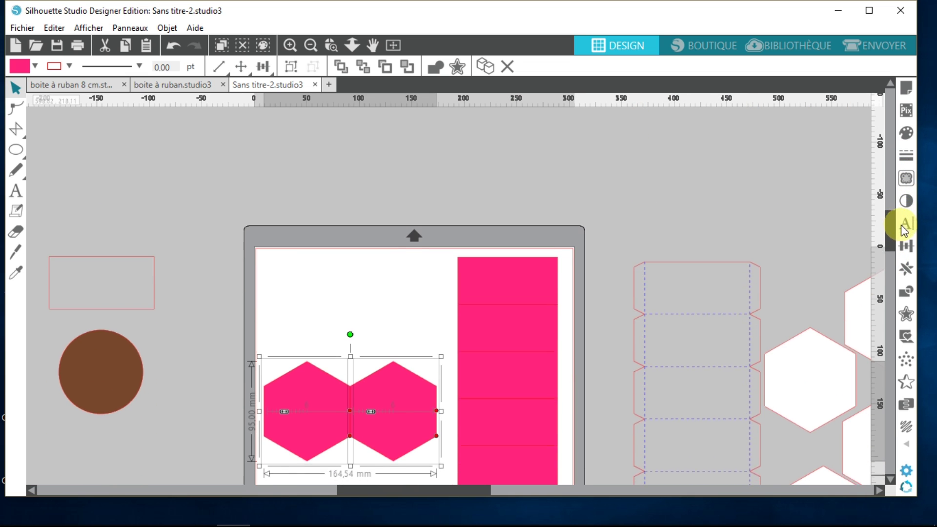
{"action": "left_click_drag", "start_coordinate": [380, 360], "coordinate": [387, 253]}
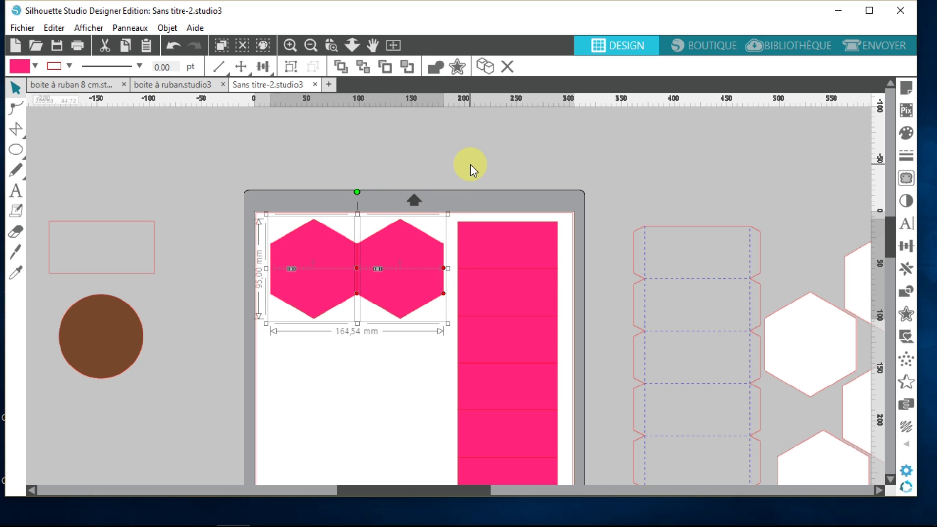
Step: Group the two pink hexagons with the pink strip, and check that they select as one object
{"action": "left_click", "coordinate": [470, 165]}
{"action": "left_click_drag", "start_coordinate": [227, 191], "coordinate": [537, 412]}
{"action": "right_click", "coordinate": [537, 412]}
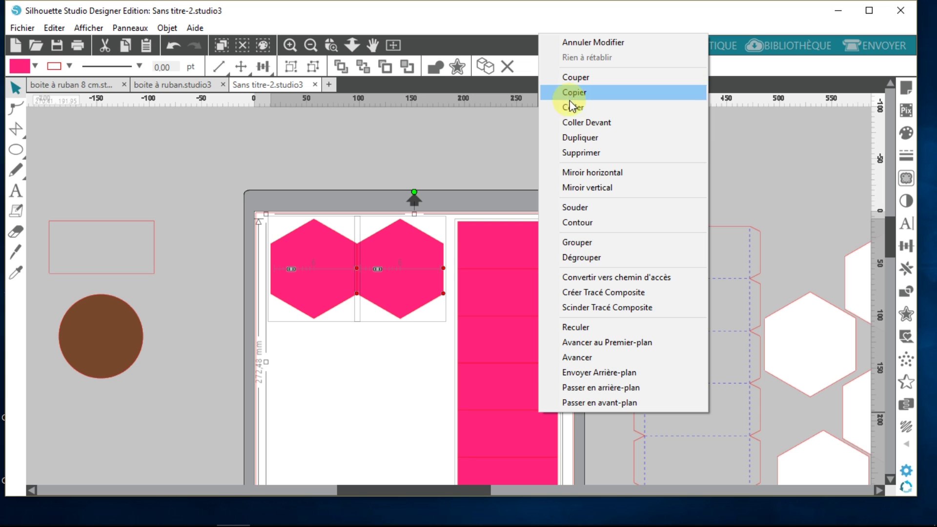
{"action": "left_click", "coordinate": [576, 242]}
{"action": "left_click", "coordinate": [509, 165]}
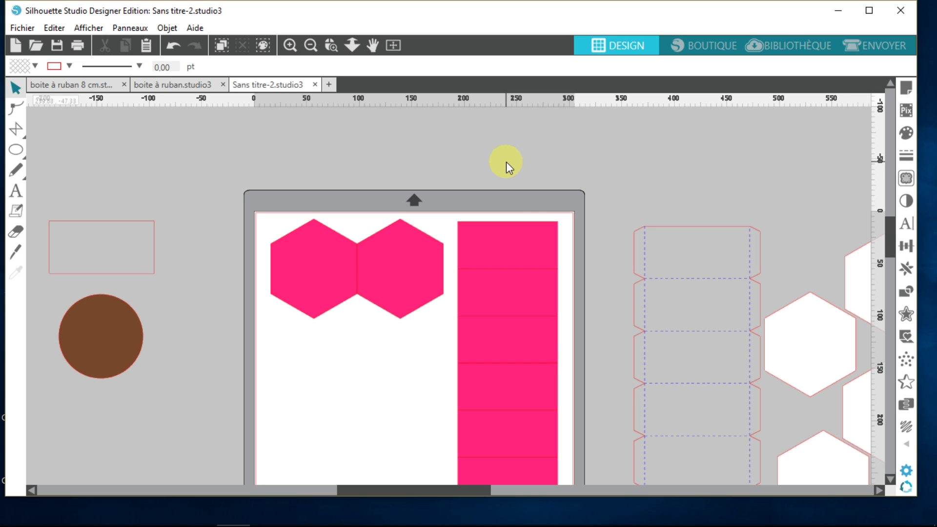
{"action": "left_click", "coordinate": [522, 236]}
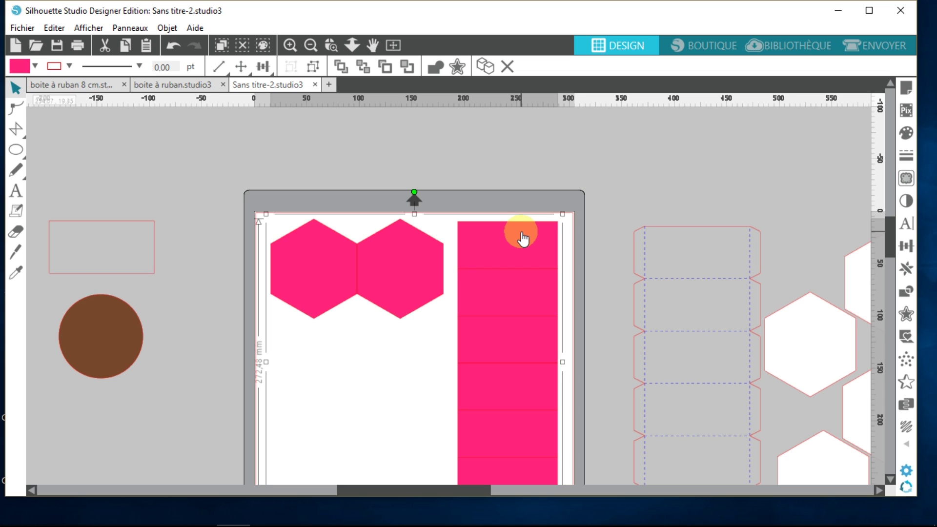
{"action": "left_click_drag", "start_coordinate": [889, 239], "coordinate": [893, 257]}
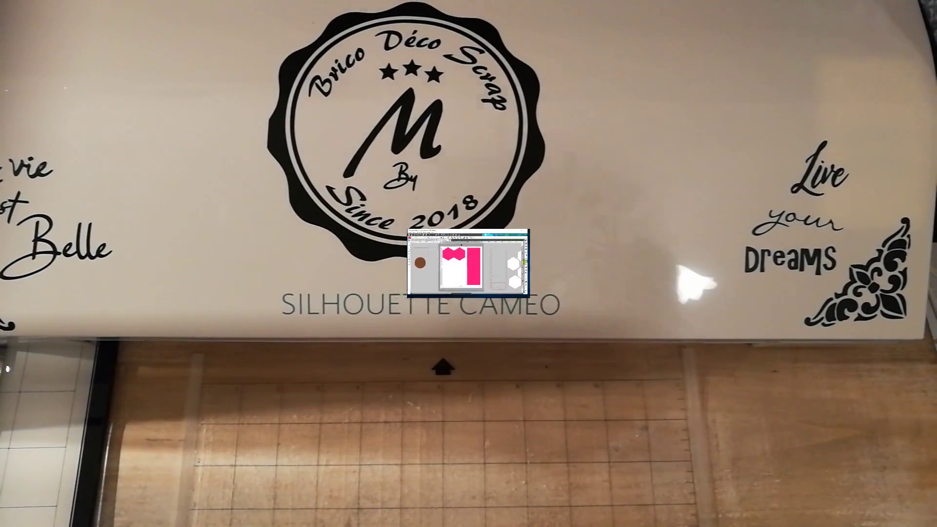